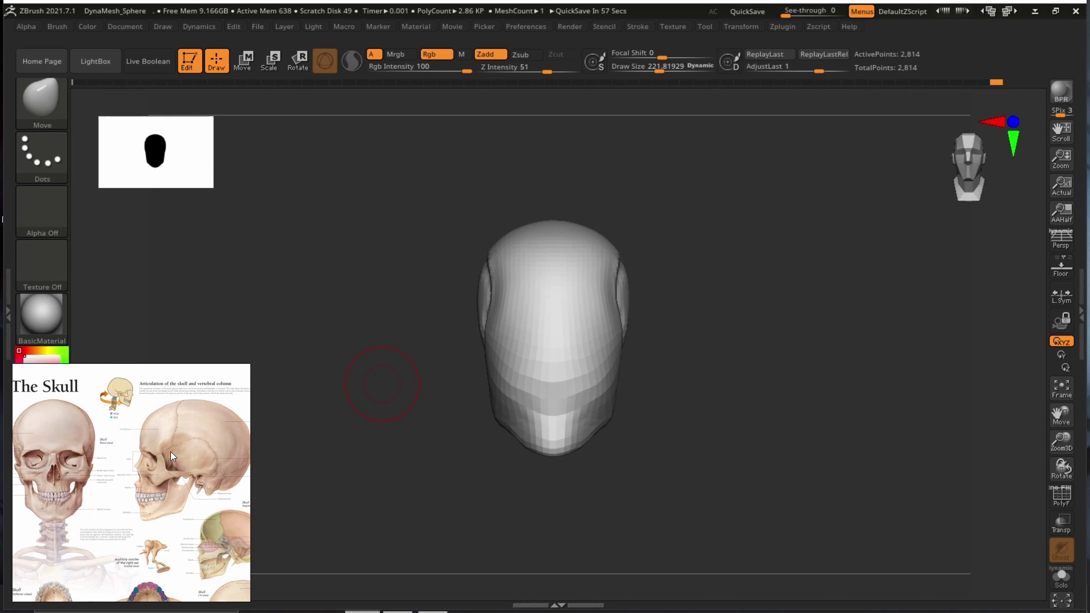
Select the ClayBuildup brush and set its draw size to about 140.
left_click_drag(822, 336, 859, 367, "shift")
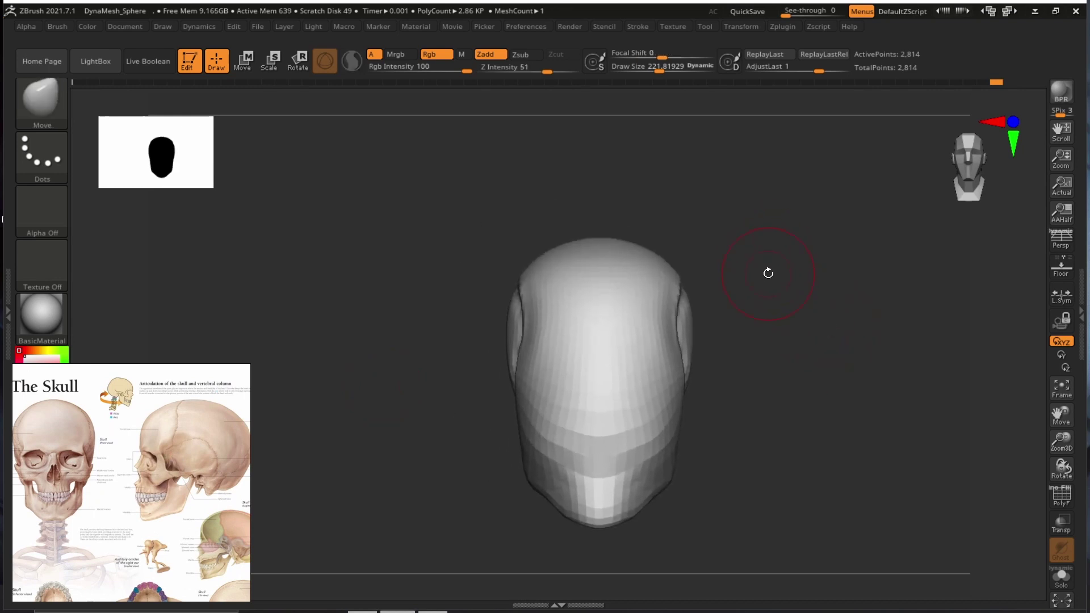
key("b")
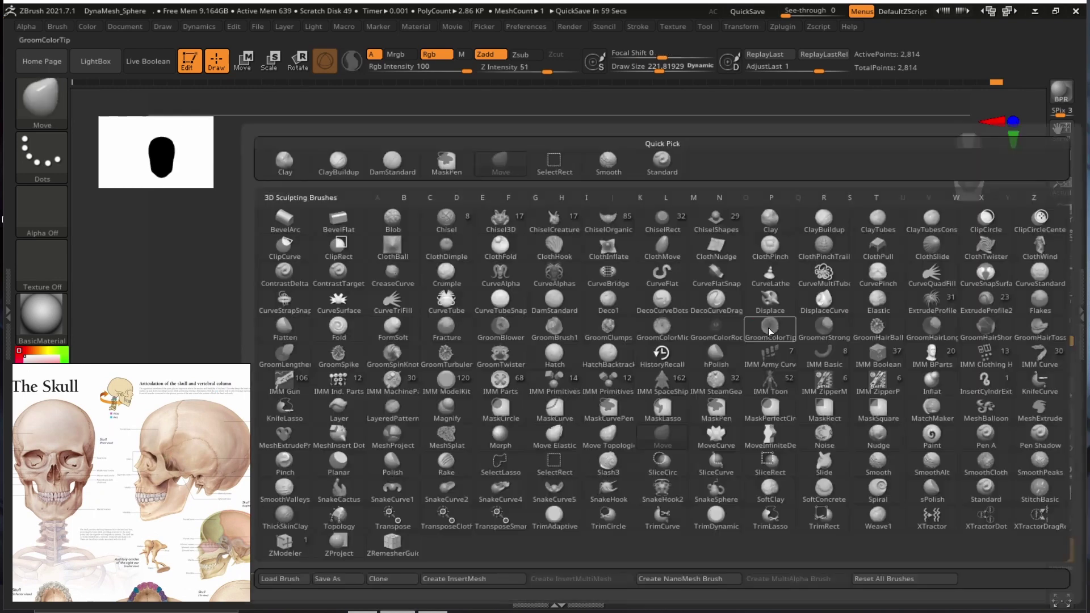
key("c")
key("b")
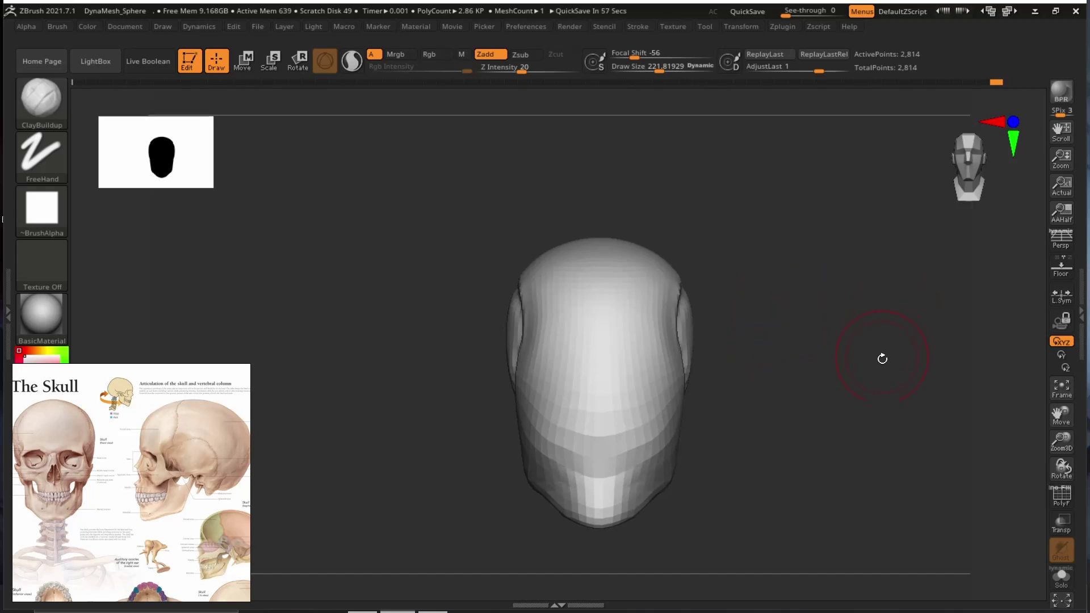
left_click_drag(882, 359, 596, 292)
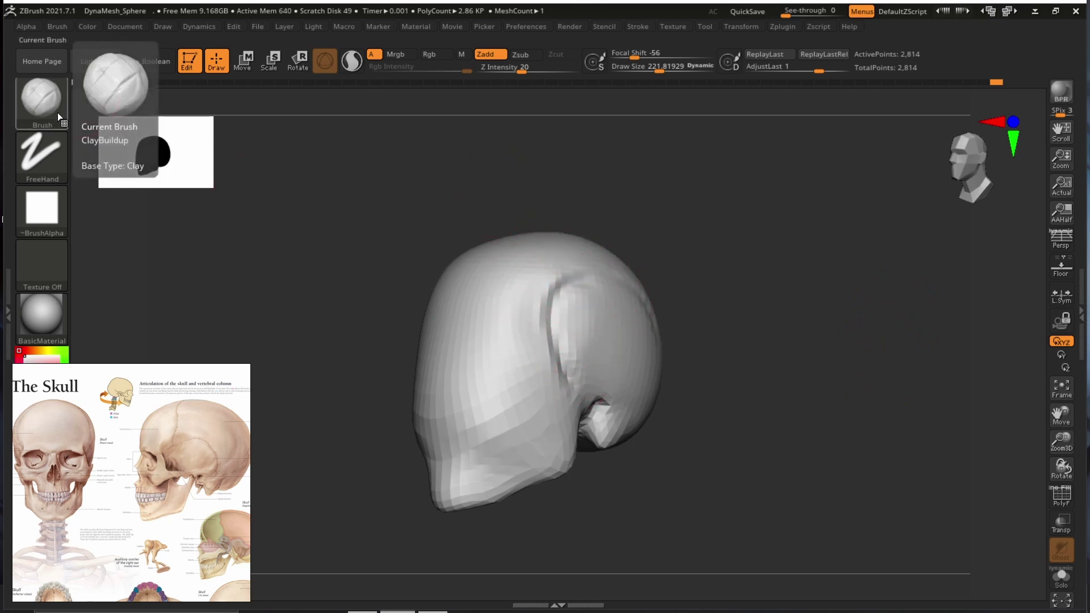
mouse_move(856, 342)
left_mouse_down("shift")
mouse_move(861, 365)
mouse_move(873, 356)
left_mouse_up("shift")
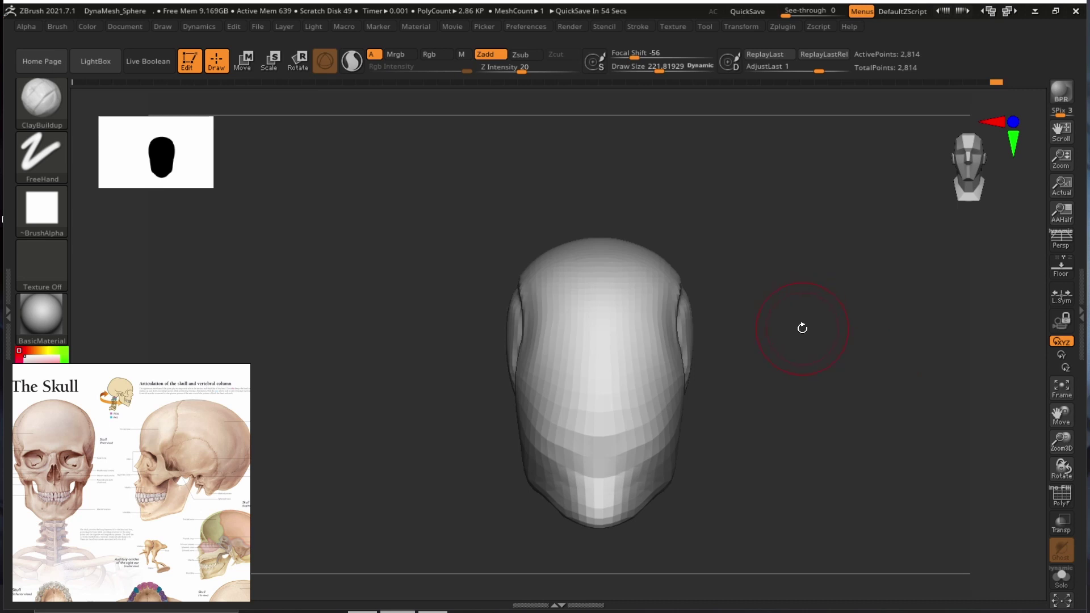
left_click_drag(823, 361, 815, 317)
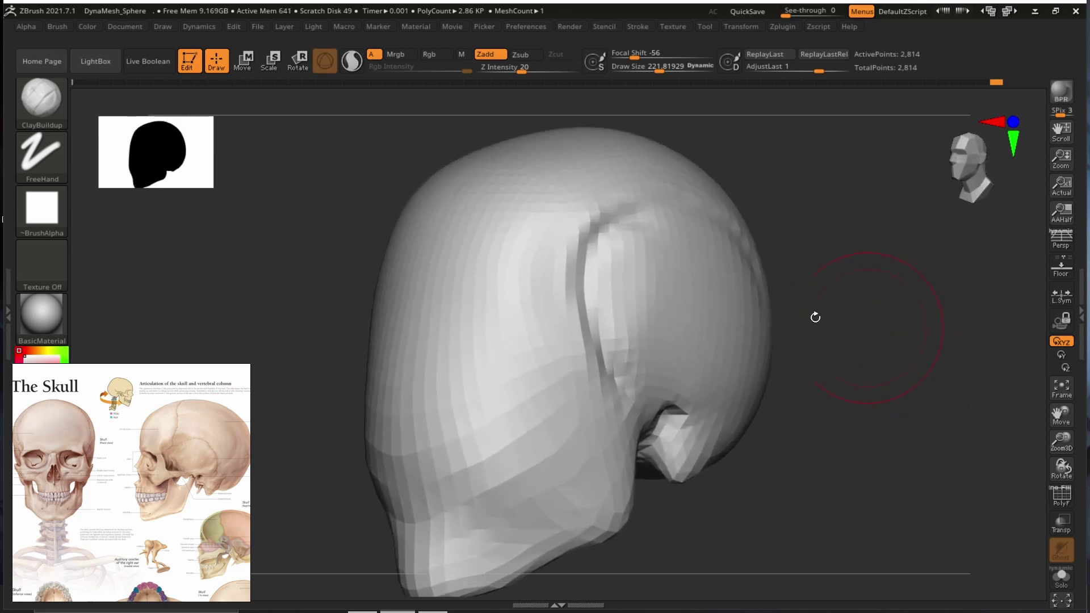
key("s")
left_click_drag(640, 326, 630, 326)
Carve the temple hollow into the side of the skull, just behind its front edge, with subtractive ClayBuildup strokes.
mouse_move(937, 282)
left_mouse_down()
mouse_move(966, 296)
mouse_move(938, 309)
mouse_move(823, 304)
left_mouse_up()
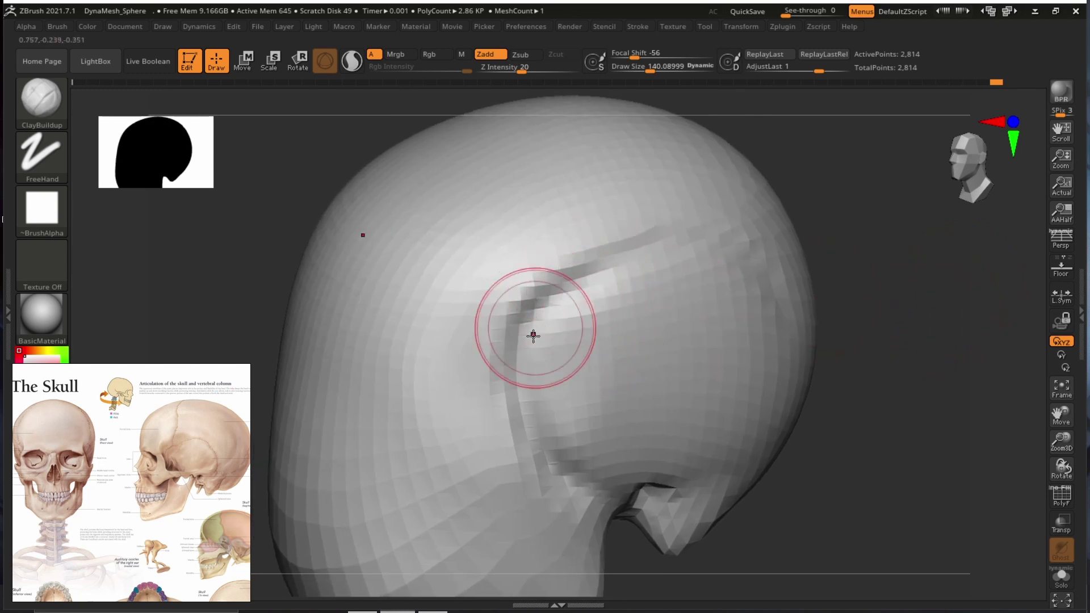
left_click_drag(941, 402, 935, 382)
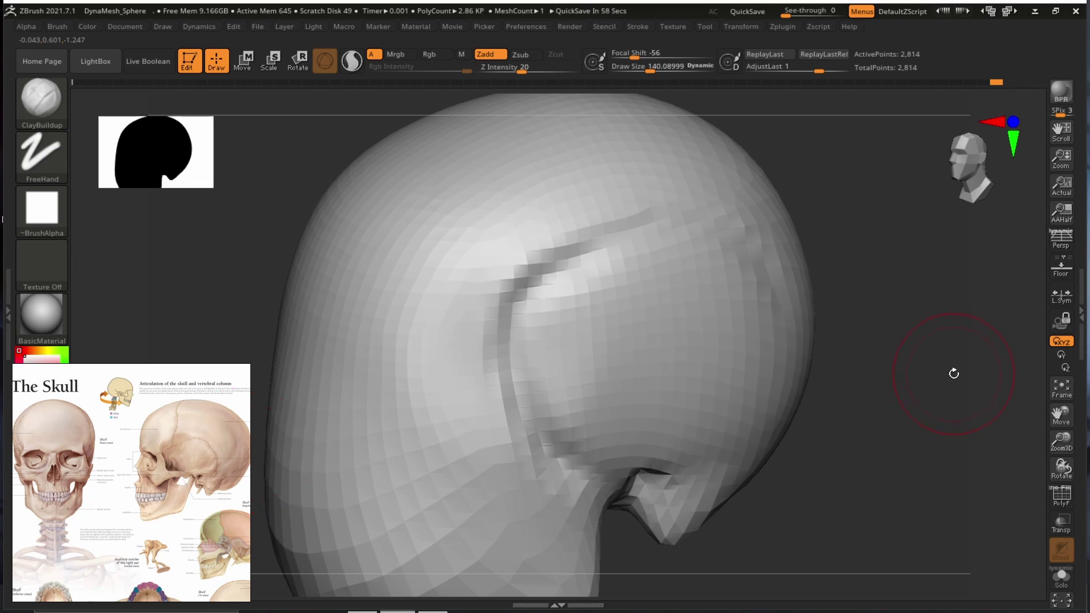
mouse_move(565, 292)
left_mouse_down("alt")
mouse_move(550, 322)
mouse_move(584, 331)
mouse_move(608, 355)
mouse_move(595, 433)
left_mouse_up("alt")
mouse_move(953, 397)
left_mouse_down()
mouse_move(893, 389)
mouse_move(911, 378)
left_mouse_up()
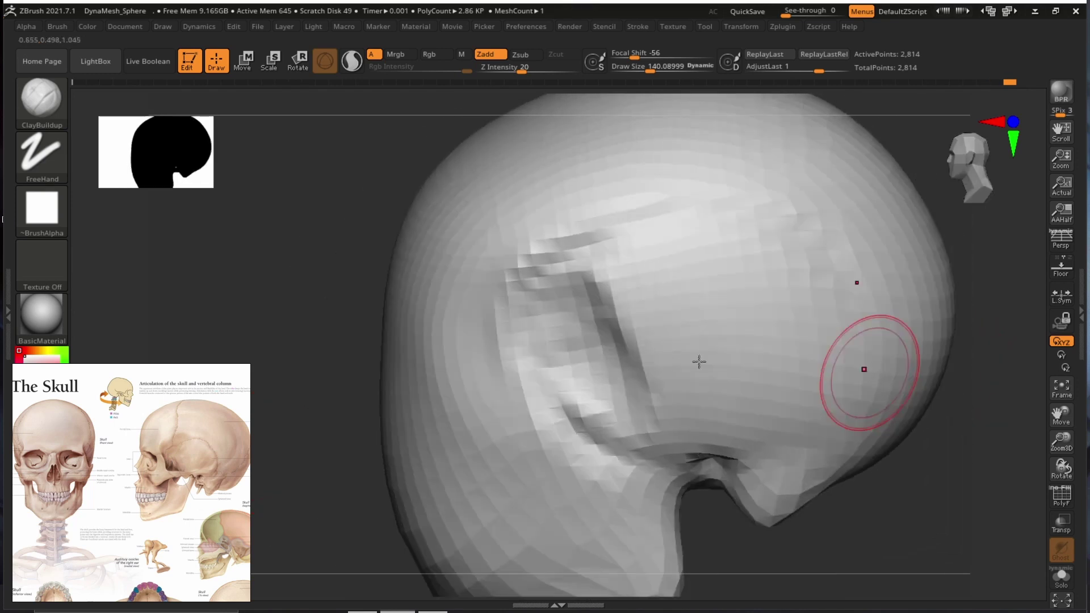
left_click_drag(966, 540, 645, 244)
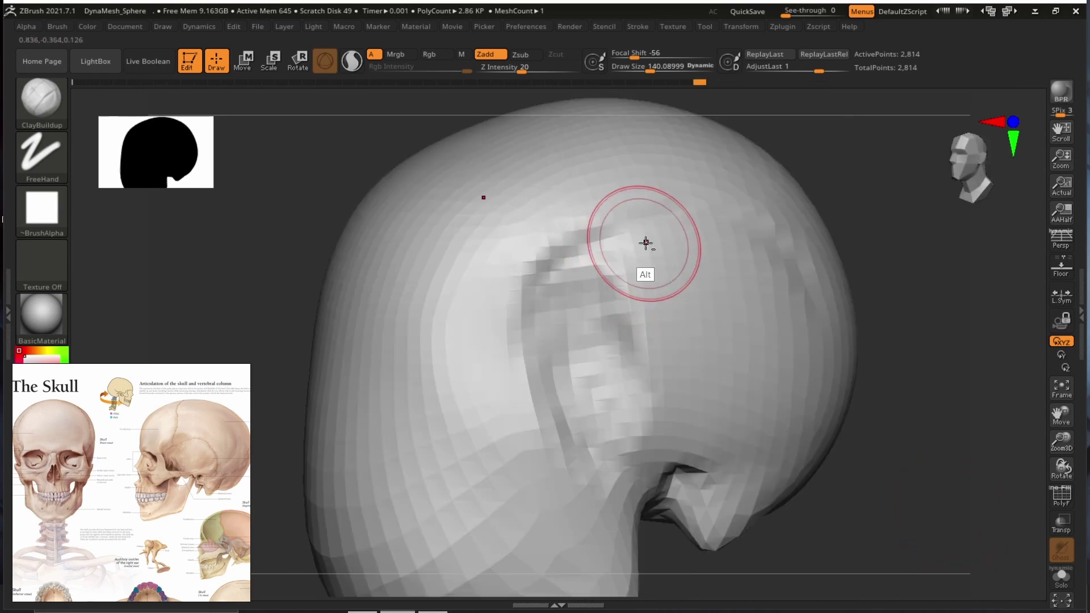
Smooth the rough carved surface inside the temple hollow.
mouse_move(653, 318)
left_mouse_down("shift")
mouse_move(664, 384)
mouse_move(642, 359)
left_mouse_up("shift")
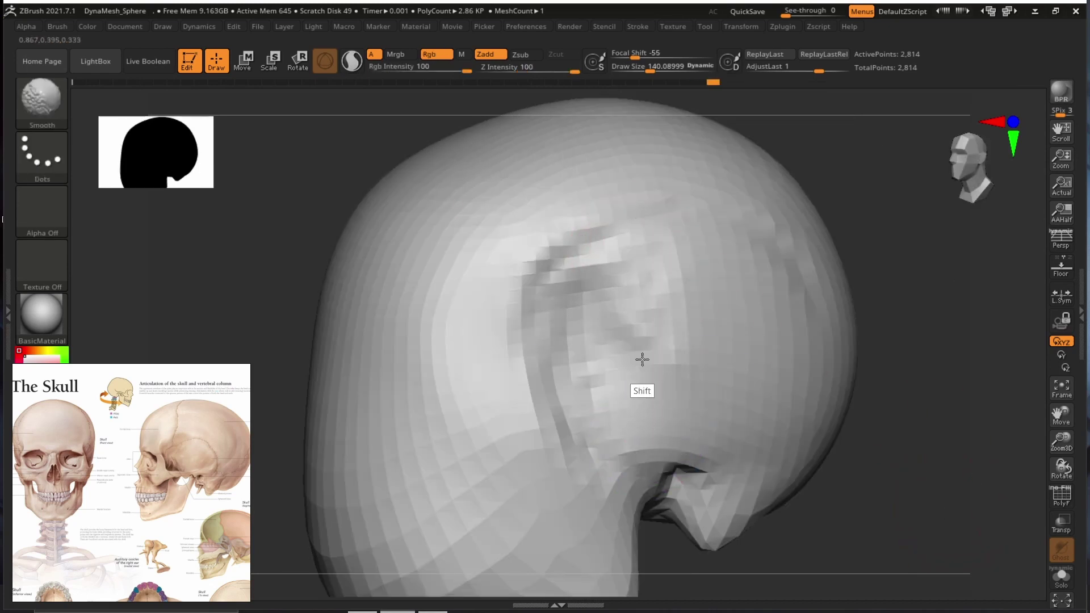
mouse_move(622, 323)
left_mouse_down("shift")
mouse_move(587, 314)
mouse_move(603, 279)
left_mouse_up("shift")
left_click_drag(925, 386, 903, 330, "alt")
mouse_move(903, 329)
left_mouse_down()
mouse_move(917, 346)
mouse_move(999, 355)
left_mouse_up()
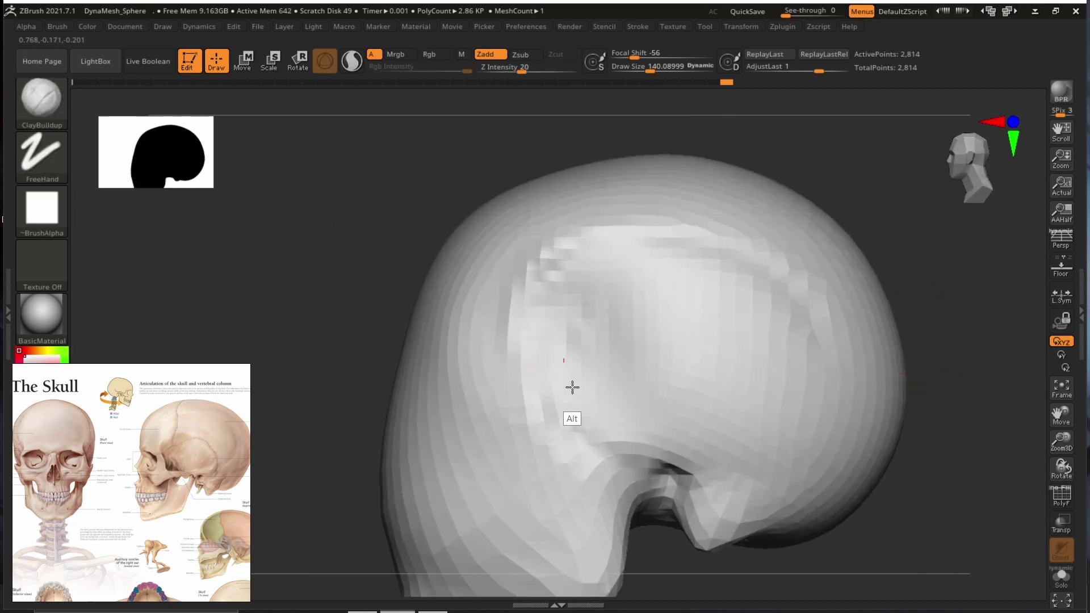
Deepen and smooth the lower front of the temple hollow, and enlarge the draw size to about 208.
mouse_move(648, 442)
left_mouse_down("alt")
mouse_move(566, 350)
mouse_move(611, 355)
left_mouse_up("alt")
key("shift")
mouse_move(1025, 360)
left_mouse_down("alt")
mouse_move(891, 324)
mouse_move(995, 340)
left_mouse_up("alt")
key("s")
mouse_move(851, 345)
left_mouse_down()
mouse_move(899, 304)
mouse_move(875, 307)
left_mouse_up()
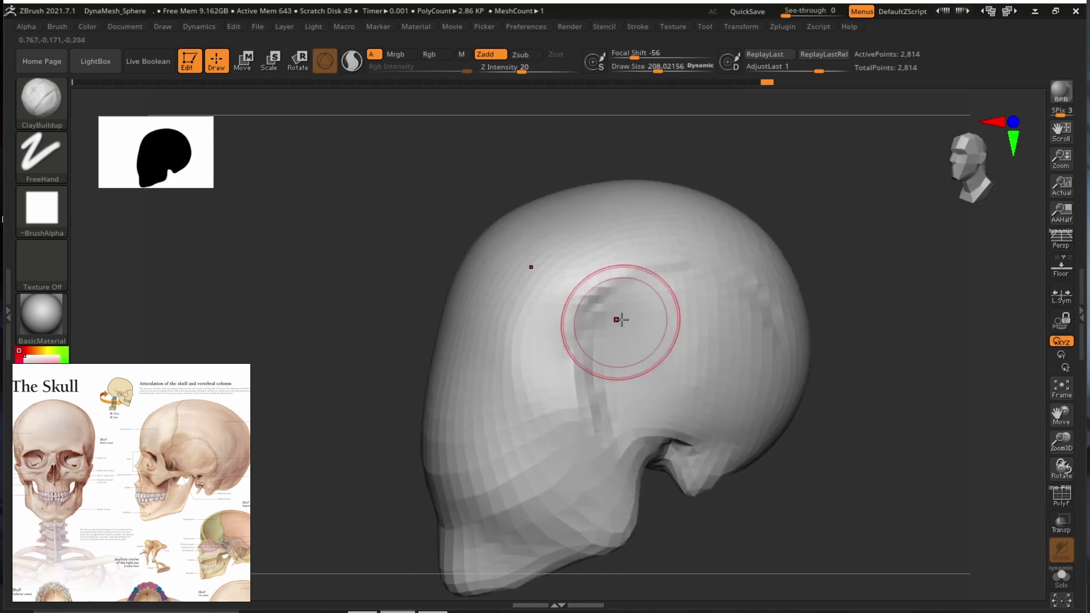
Try building up horizontal clay strokes across the side of the cranium and undo them.
left_click_drag(645, 314, 734, 294)
left_click_drag(635, 363, 727, 351)
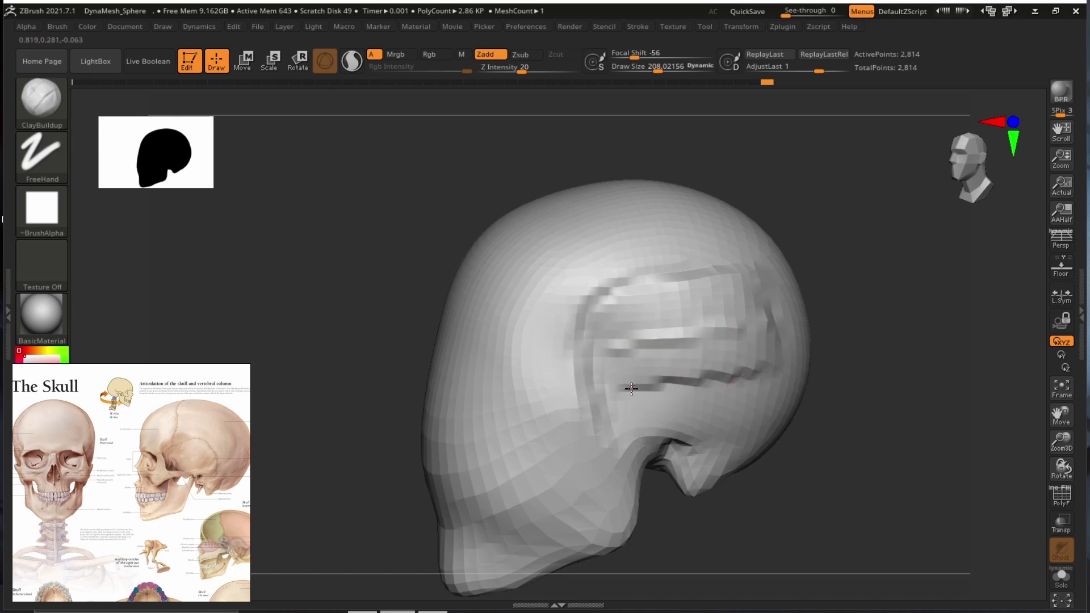
left_click_drag(639, 388, 748, 393)
left_click_drag(900, 420, 564, 348)
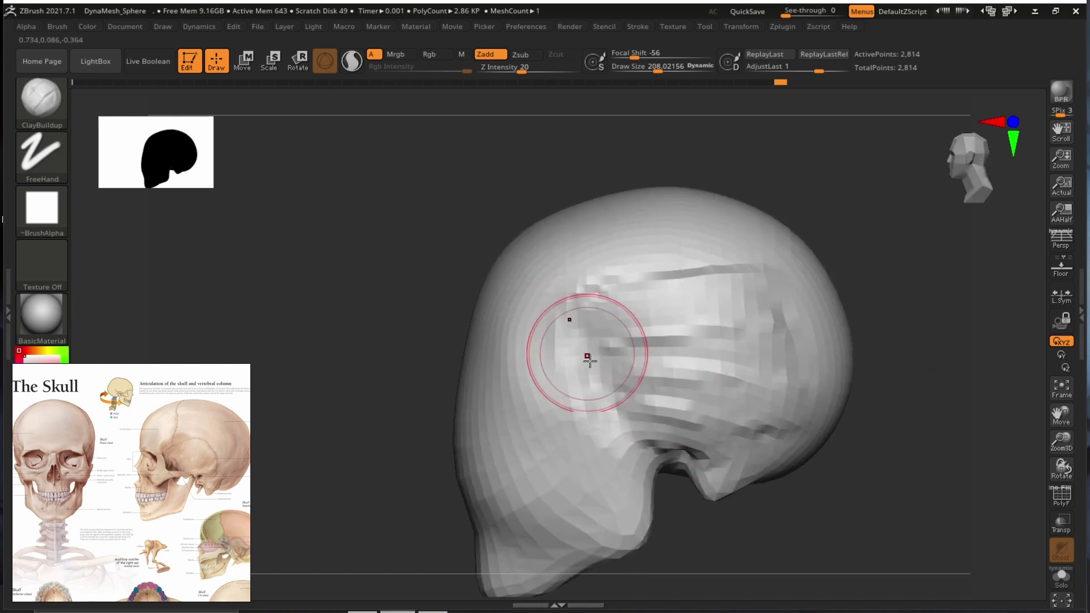
key("ctrl+z")
key("ctrl+z")
key("ctrl+z")
key("ctrl+z")
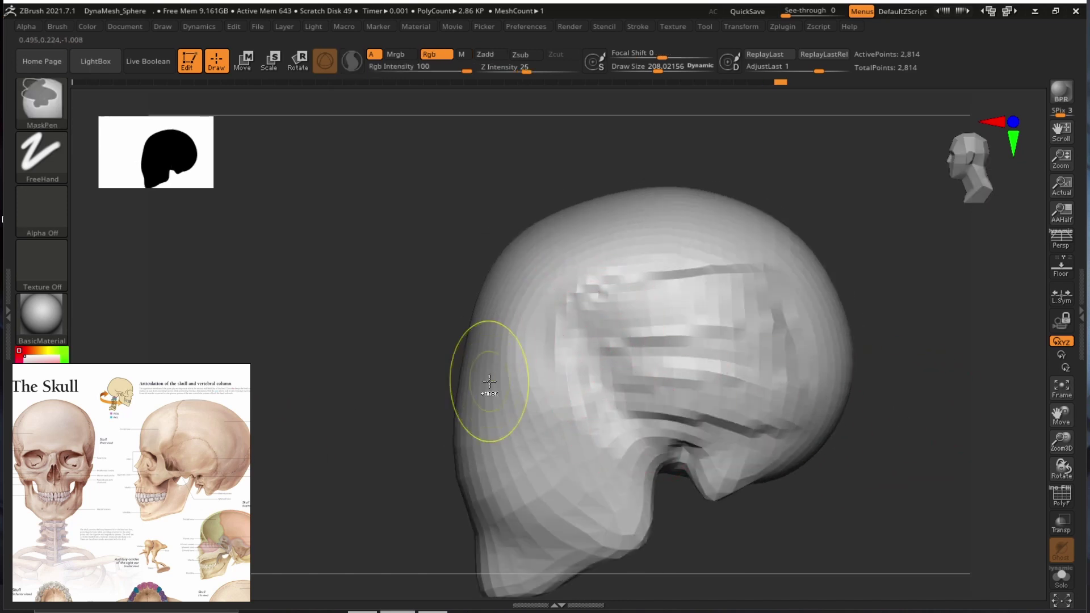
Define the front ridge of the temple with inverted, raising strokes of the DamStandard brush.
left_click_drag(960, 325, 917, 326, "shift")
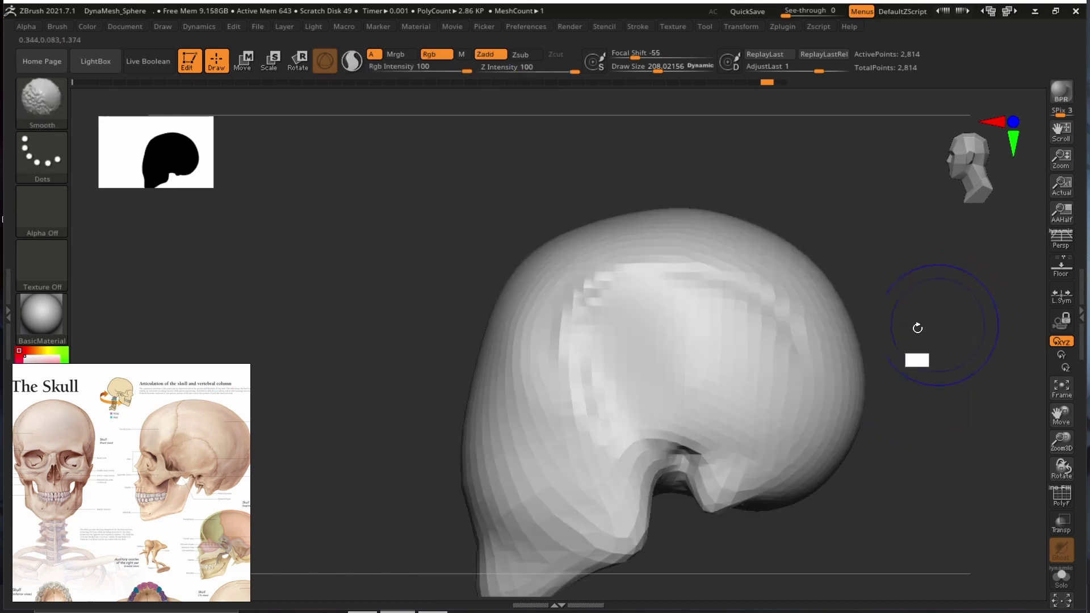
key("b")
key("d")
key("s")
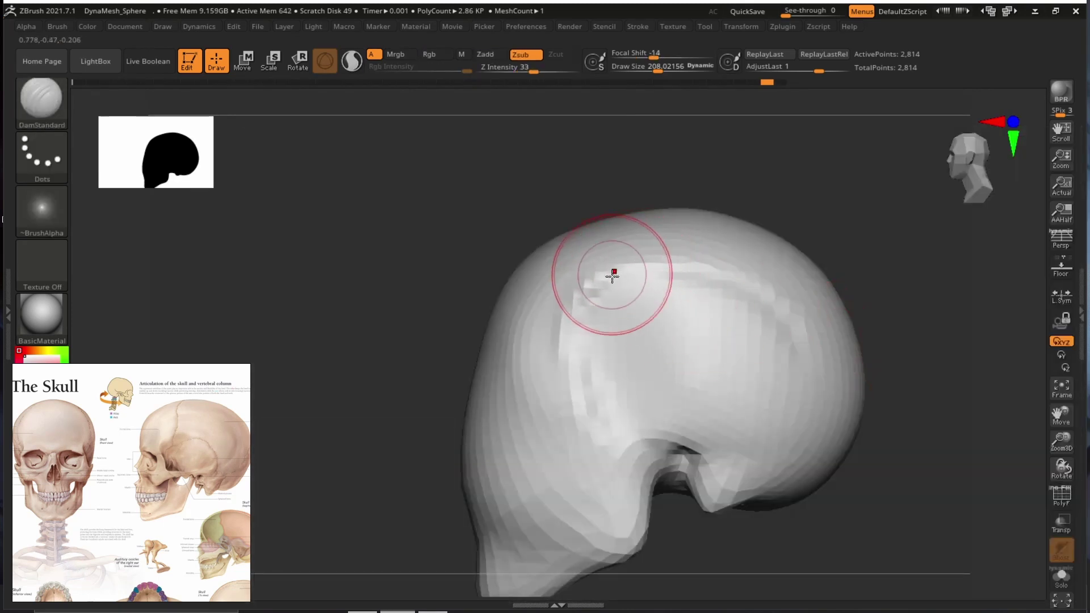
key("alt")
left_click_drag(567, 353, 595, 430, "alt")
left_click_drag(609, 299, 588, 329)
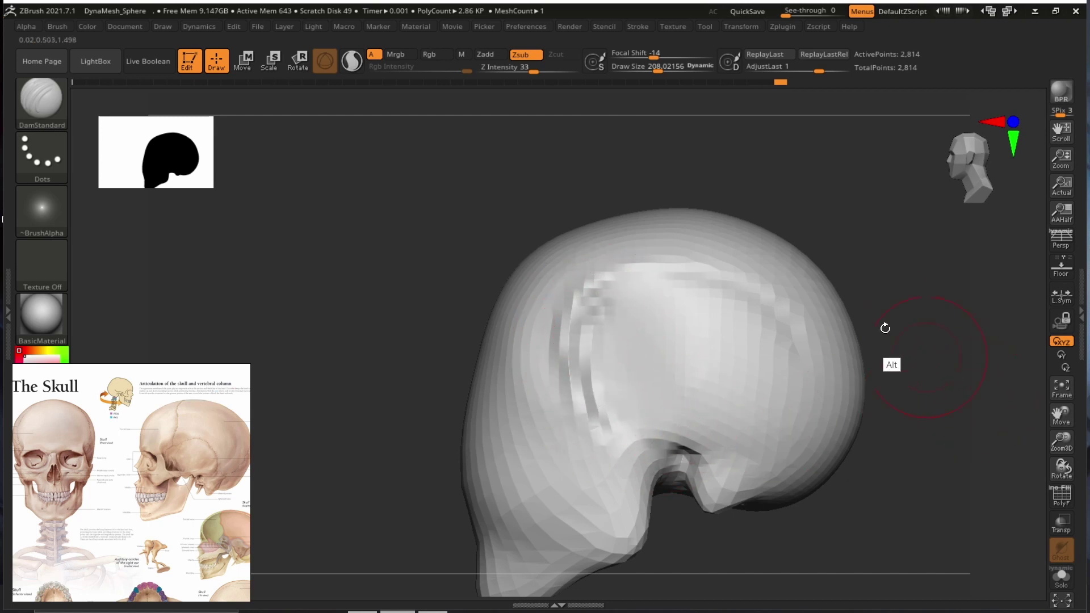
Smooth the lower temple edge above the jaw at a draw size of about 151.
left_click_drag(912, 309, 696, 363, "alt")
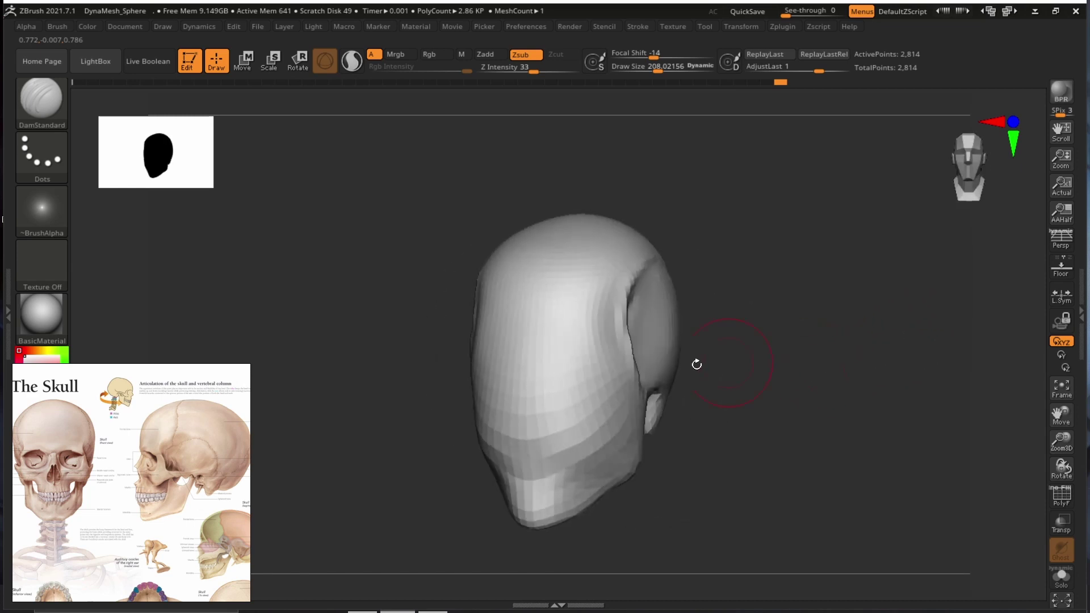
key("shift")
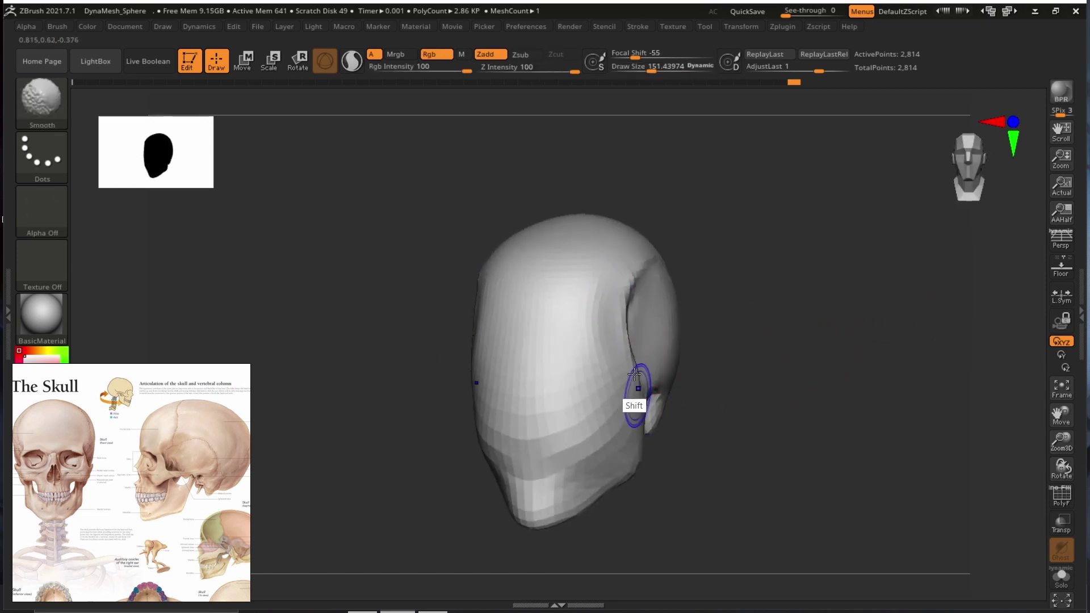
left_click_drag(965, 318, 888, 331, "alt")
left_click_drag(849, 394, 992, 348, "alt")
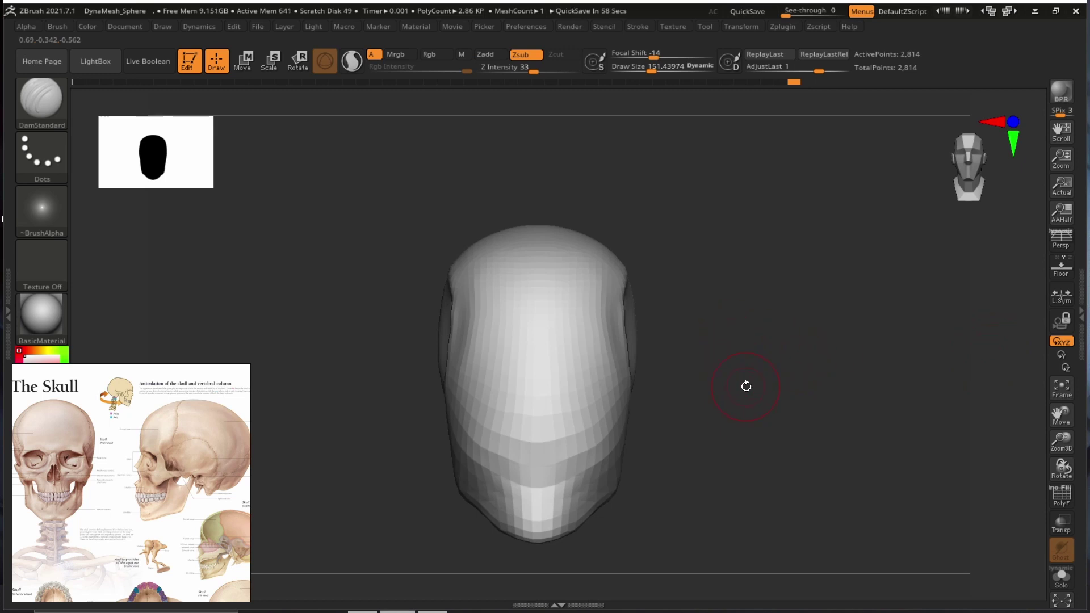
Switch back to the ClayBuildup brush and frame the front of the skull for sculpting the face.
key("b")
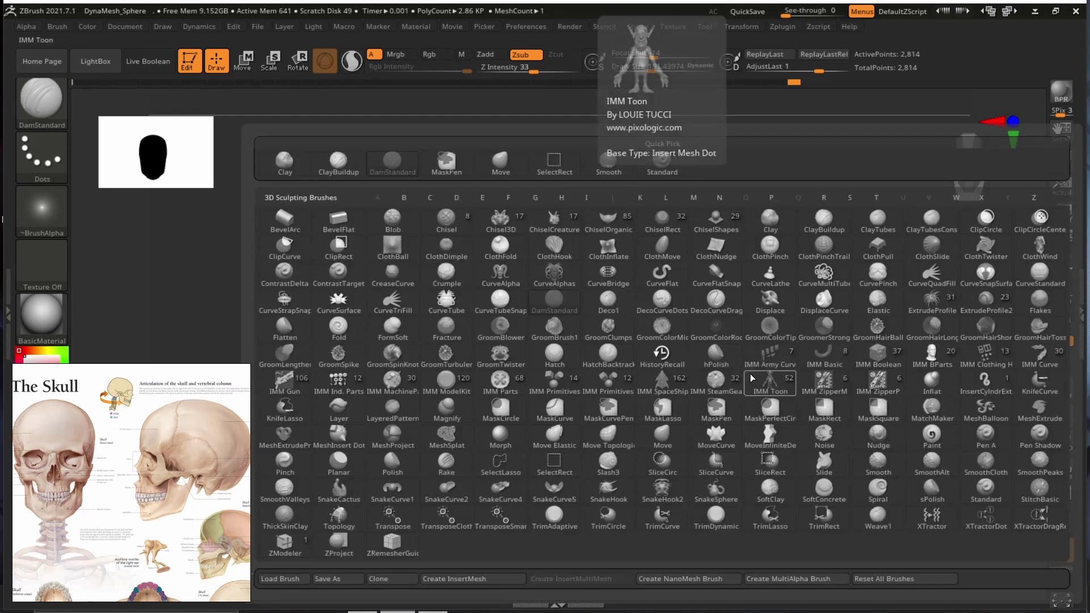
key("c")
key("b")
left_click_drag(762, 342, 865, 281, "alt")
left_click_drag(805, 327, 813, 333, "alt")
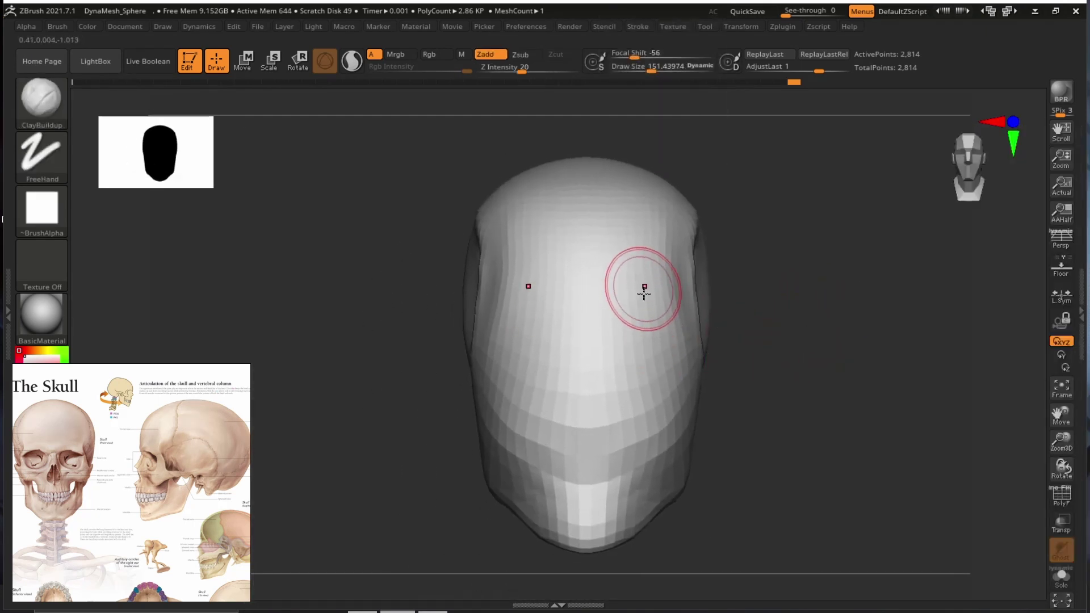
Try carving a symmetrical pair of eye sockets into the face and undo the strokes.
left_click_drag(642, 287, 698, 304, "alt")
left_click_drag(909, 377, 863, 372, "alt")
key("ctrl+z")
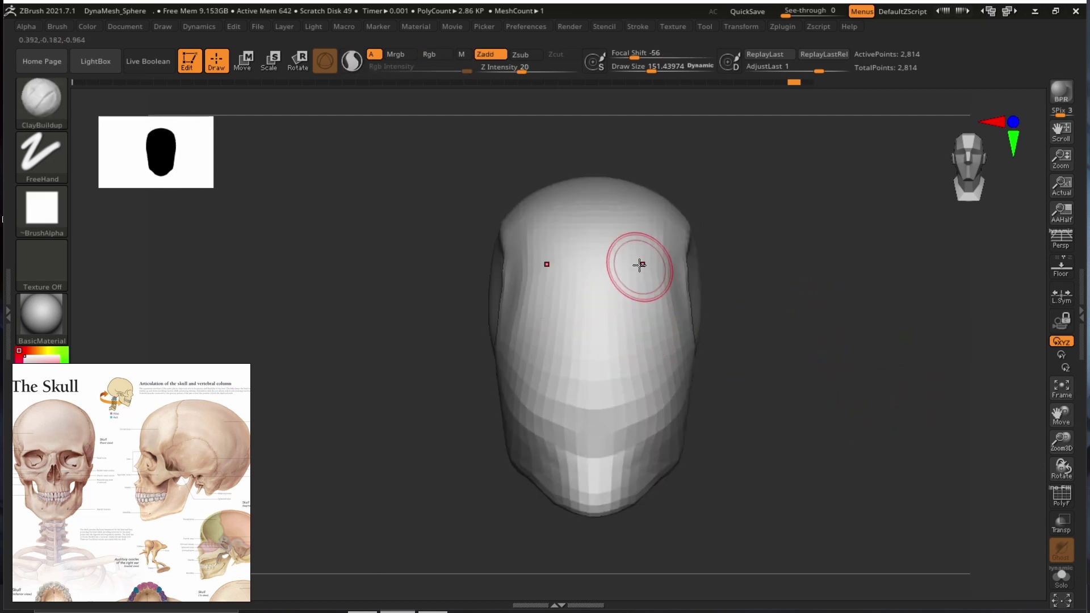
mouse_move(645, 311)
left_mouse_down("alt")
mouse_move(648, 328)
mouse_move(646, 308)
left_mouse_up("alt")
mouse_move(902, 405)
left_mouse_down("alt")
mouse_move(857, 397)
mouse_move(893, 386)
left_mouse_up("alt")
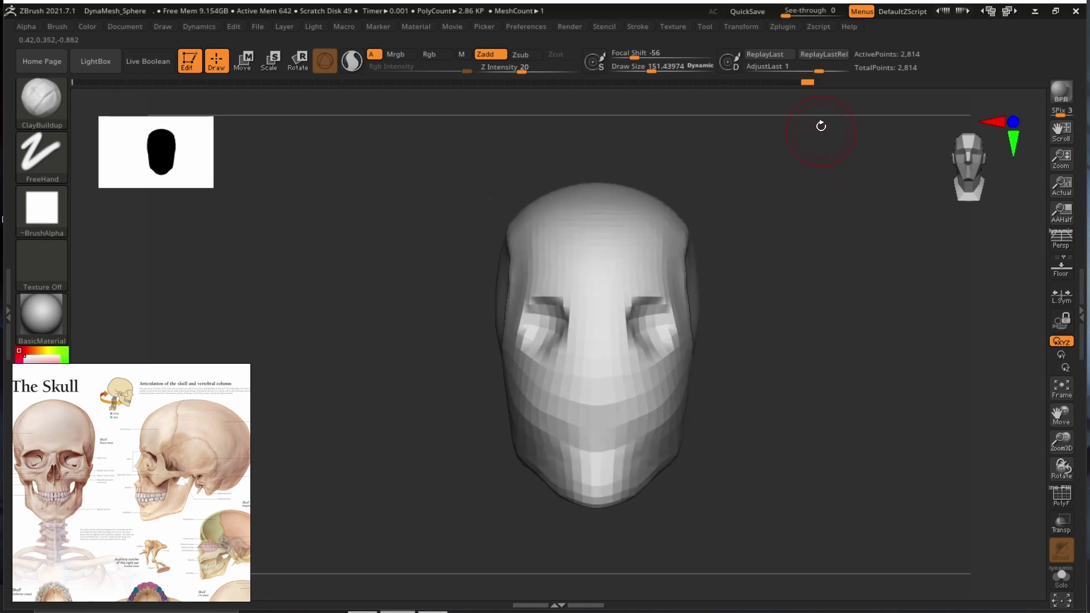
mouse_move(807, 84)
left_mouse_down()
mouse_move(771, 89)
mouse_move(835, 93)
left_mouse_up()
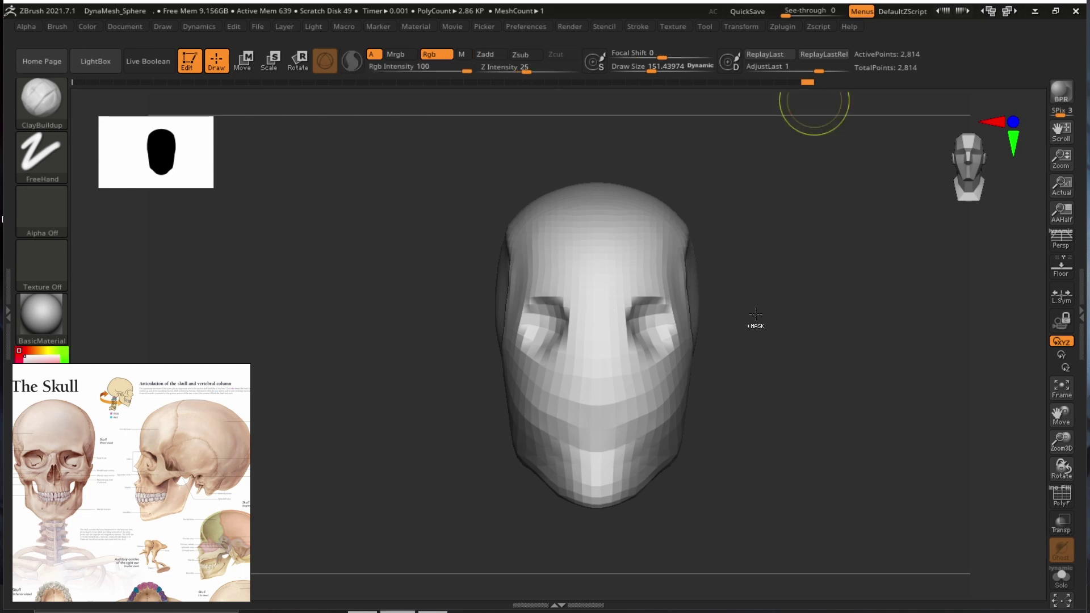
key("ctrl+z")
Try sculpting round forms at eye level on both sides of the face and undo them.
left_click_drag(645, 287, 635, 288)
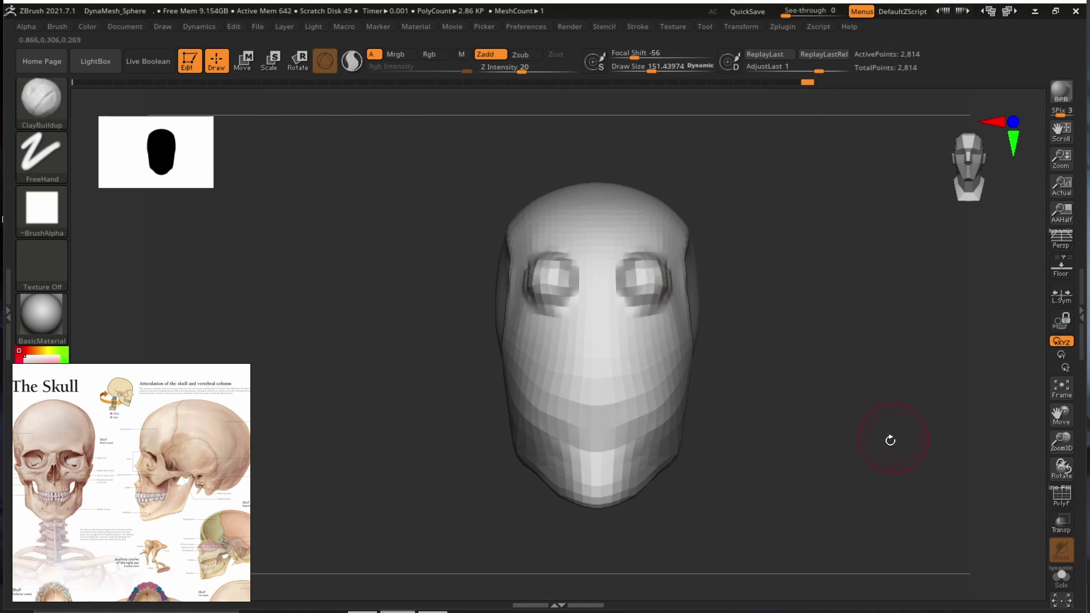
mouse_move(861, 438)
left_mouse_down()
mouse_move(914, 437)
mouse_move(830, 448)
mouse_move(885, 440)
mouse_move(859, 421)
mouse_move(945, 474)
left_mouse_up()
key("ctrl+z")
left_click(807, 83)
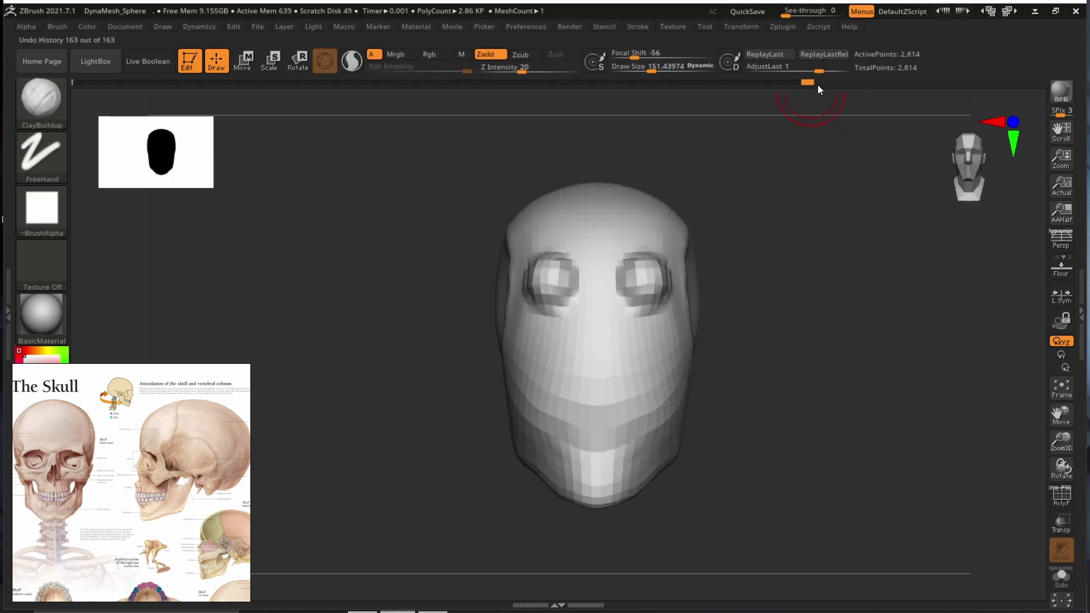
key("ctrl+z")
left_click_drag(634, 269, 644, 275, "alt")
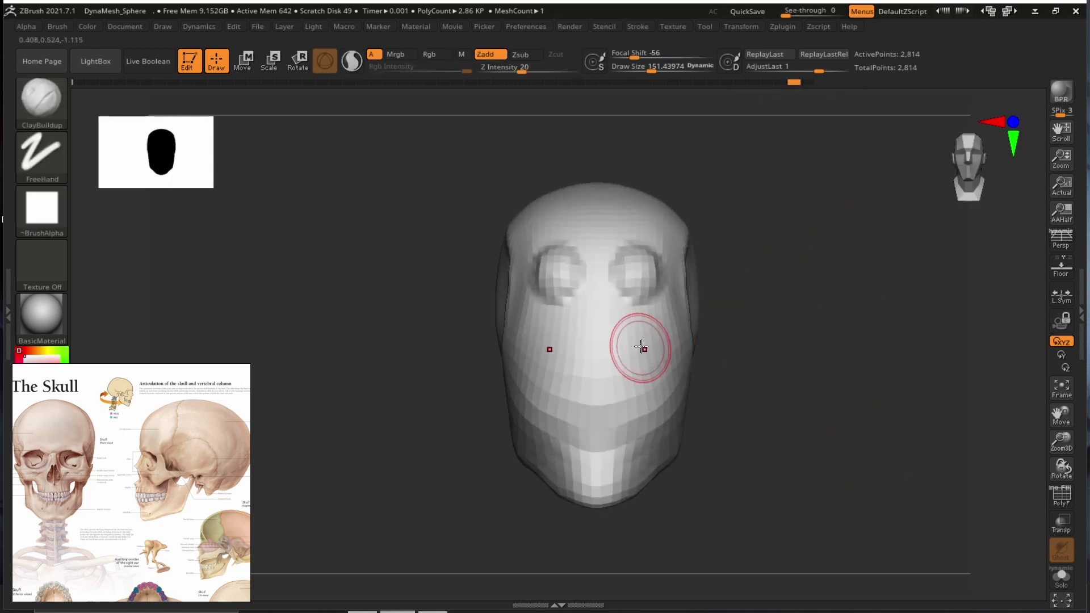
key("ctrl+z")
key("ctrl+z")
Carve a symmetrical pair of eye sockets into the middle of the face with subtractive ClayBuildup strokes.
mouse_move(634, 337)
left_mouse_down("alt")
mouse_move(643, 339)
mouse_move(647, 318)
left_mouse_up("alt")
left_click_drag(869, 313, 852, 340)
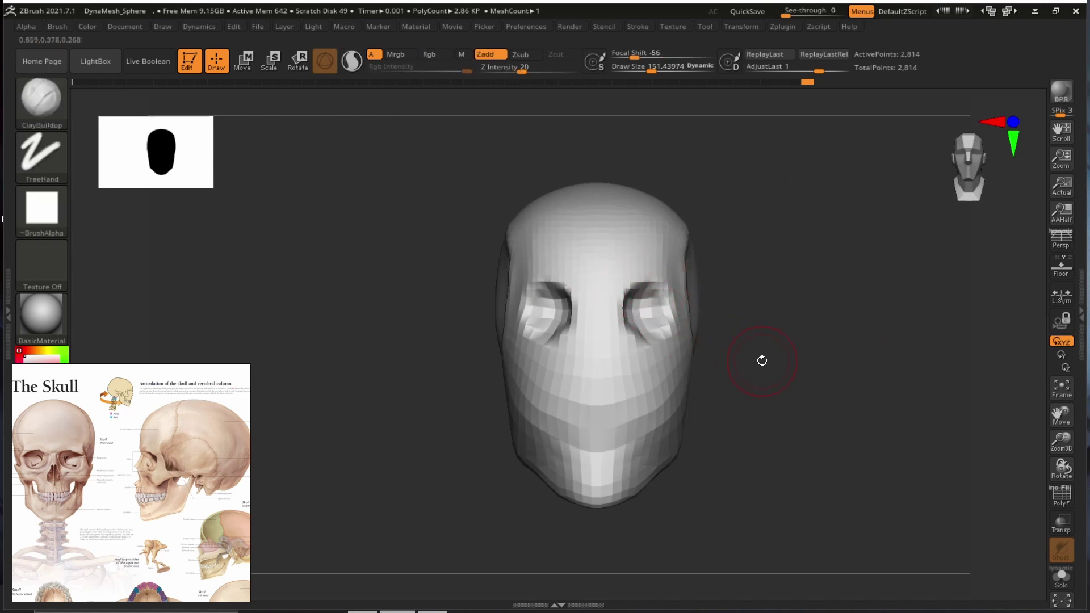
Pull the inner edges of both eye sockets toward the nose with the Move brush at a draw size of about 222.
key("b")
key("m")
key("v")
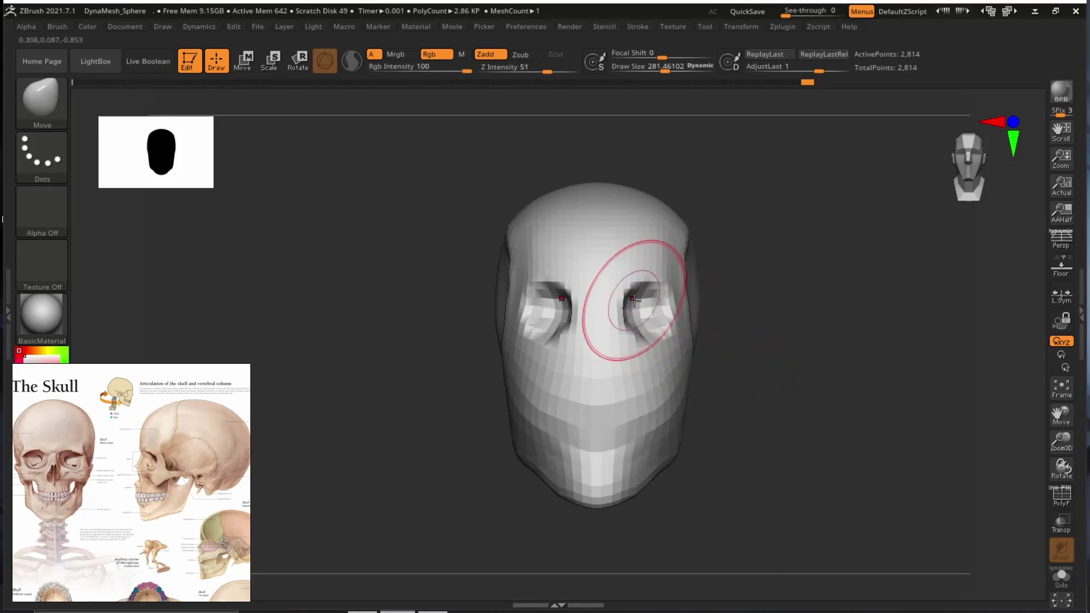
mouse_move(633, 300)
left_mouse_down()
mouse_move(637, 280)
mouse_move(639, 335)
left_mouse_up()
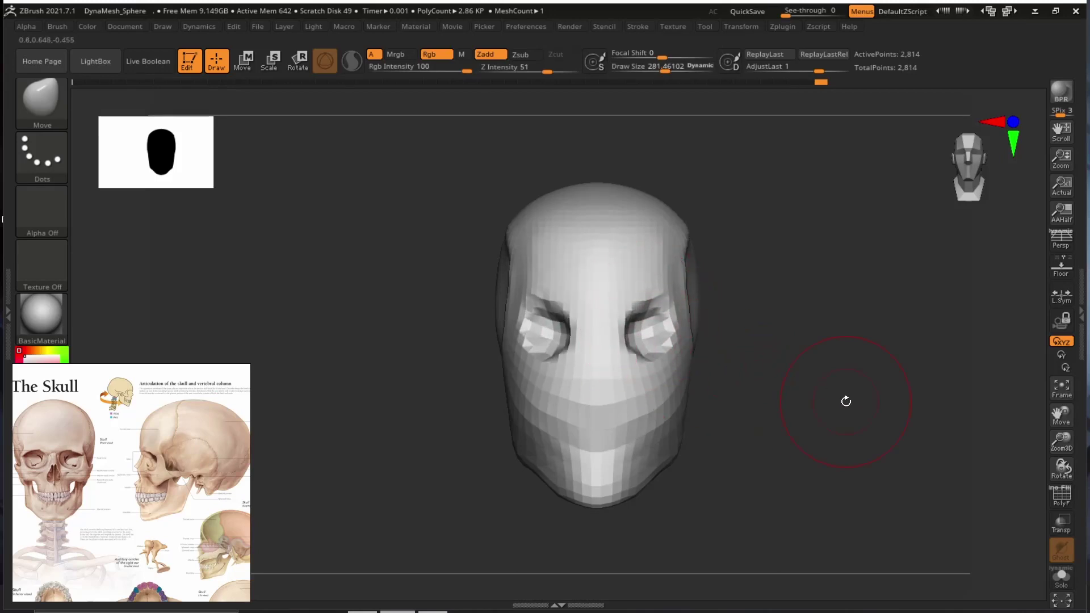
key("ctrl+z")
left_click_drag(726, 343, 745, 313, "alt")
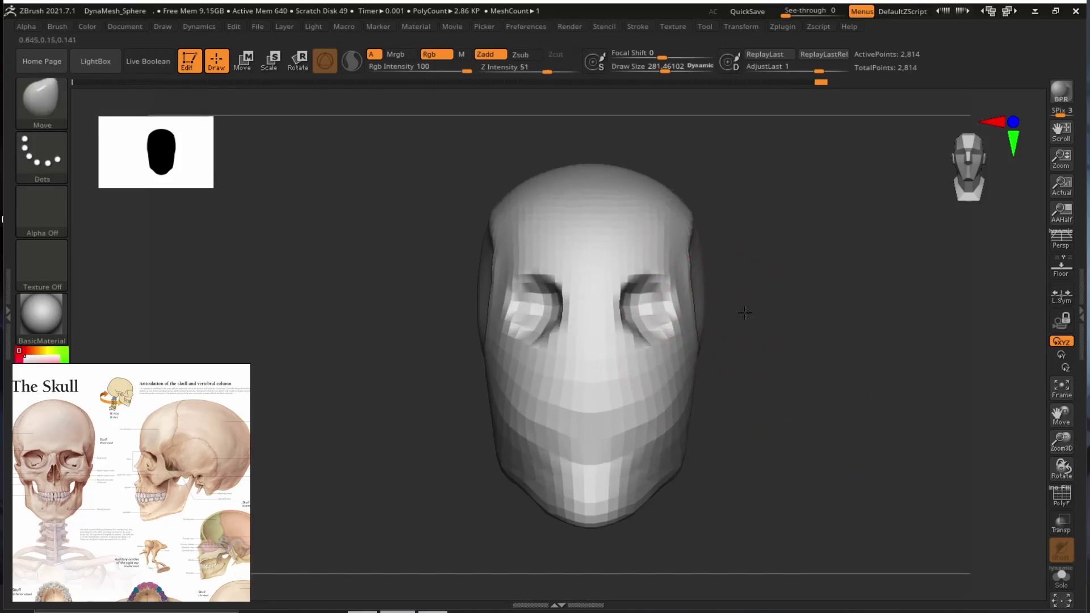
key("bracketleft")
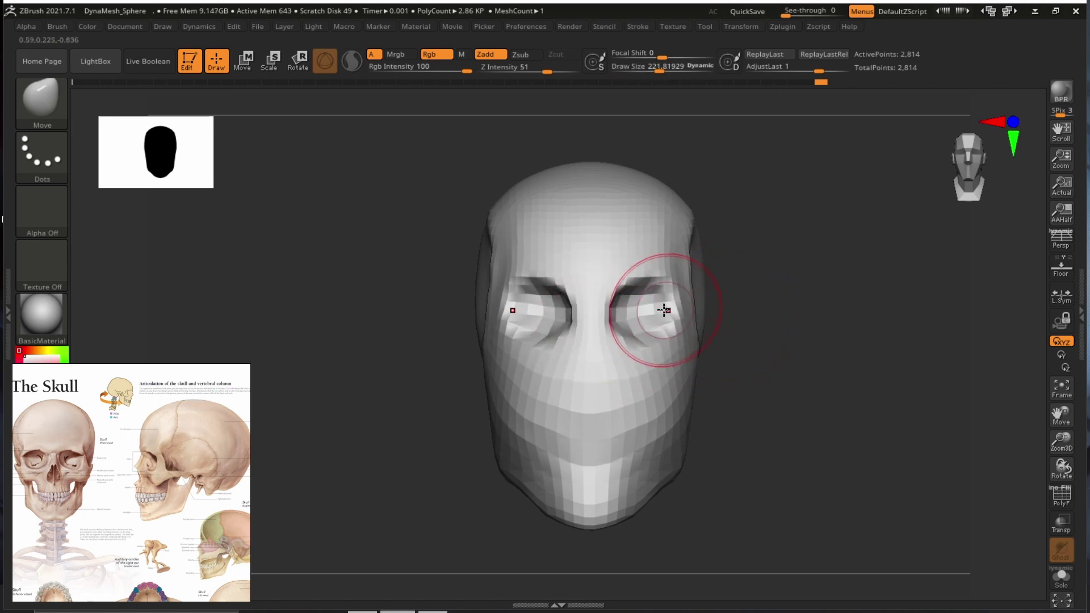
Switch back to the ClayBuildup brush and reduce its draw size to about 151.
key("b")
key("c")
key("b")
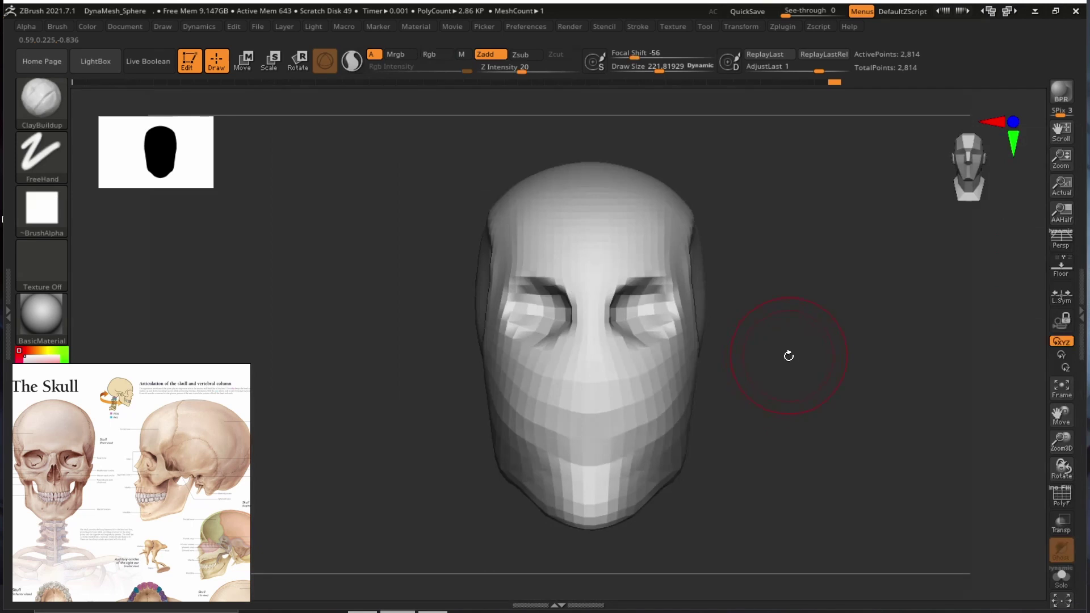
key("s")
mouse_move(789, 356)
left_mouse_down()
mouse_move(839, 355)
mouse_move(865, 335)
mouse_move(850, 351)
mouse_move(857, 340)
mouse_move(724, 310)
left_mouse_up()
key("ctrl")
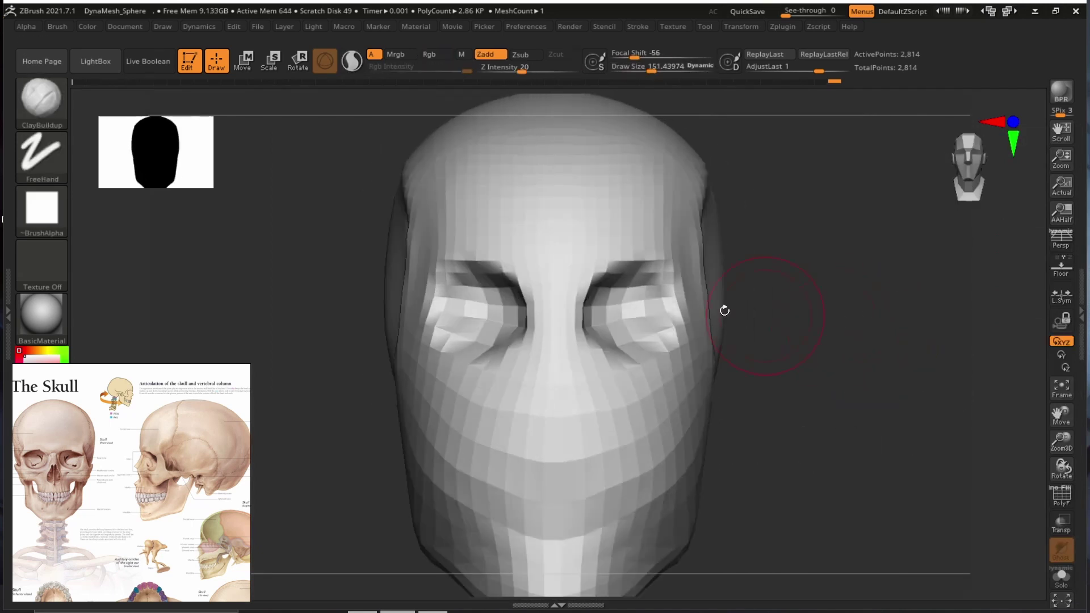
Try deepening the eye sockets with subtractive ClayBuildup strokes at a draw size of about 90 and undo them.
mouse_move(620, 304)
left_mouse_down("alt")
mouse_move(628, 324)
mouse_move(614, 318)
mouse_move(630, 338)
mouse_move(637, 314)
mouse_move(613, 324)
mouse_move(639, 315)
left_mouse_up("alt")
key("ctrl+z")
key("s")
mouse_move(839, 315)
left_mouse_down()
mouse_move(825, 320)
mouse_move(842, 396)
mouse_move(839, 387)
left_mouse_up()
left_click_drag(795, 357, 815, 309)
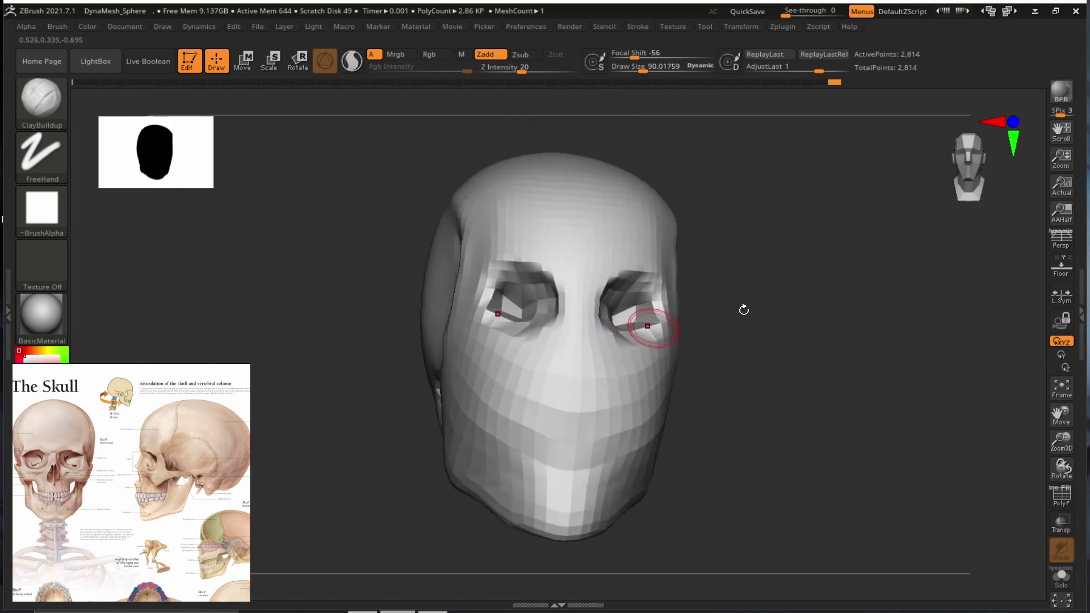
left_click_drag(744, 310, 740, 321)
left_click_drag(886, 306, 815, 305)
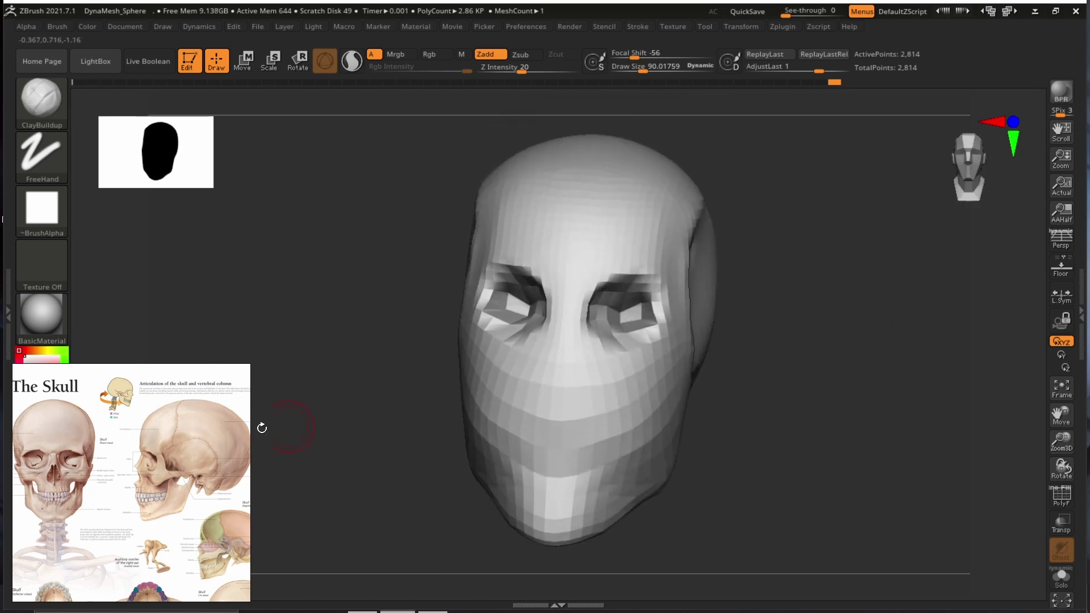
key("ctrl+z")
key("ctrl+z")
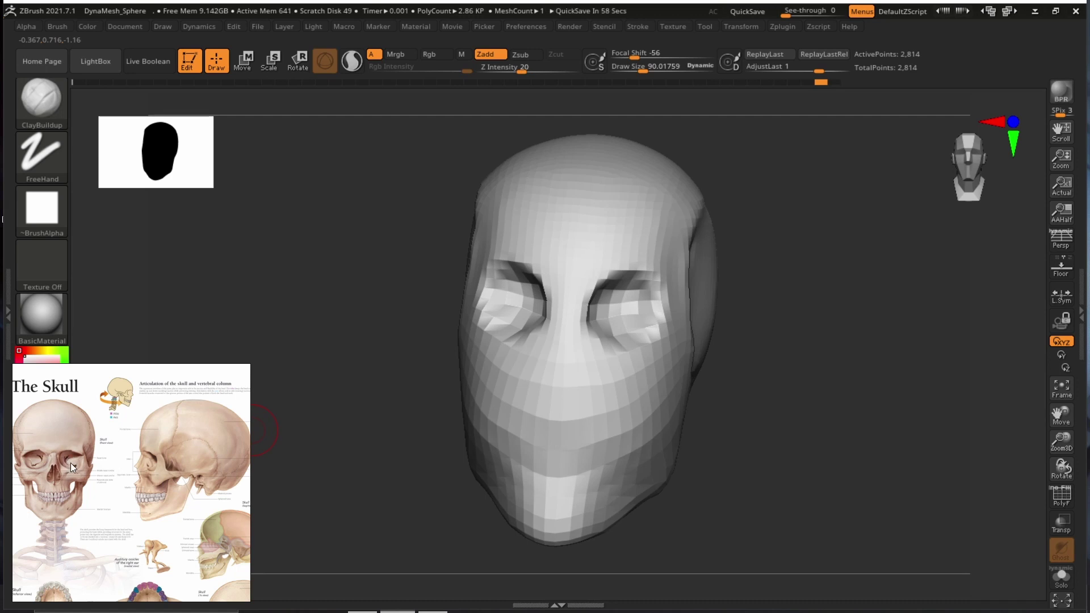
Examine the eye socket shapes in the grayscale skull photo and the front-view skull engraving on the reference board.
left_click_drag(99, 568, 133, 435, "alt")
left_click_drag(140, 573, 131, 439, "alt")
left_click_drag(152, 527, 321, 424, "alt")
left_click_drag(186, 430, 179, 435, "alt")
scroll(179, 439, "down", 2)
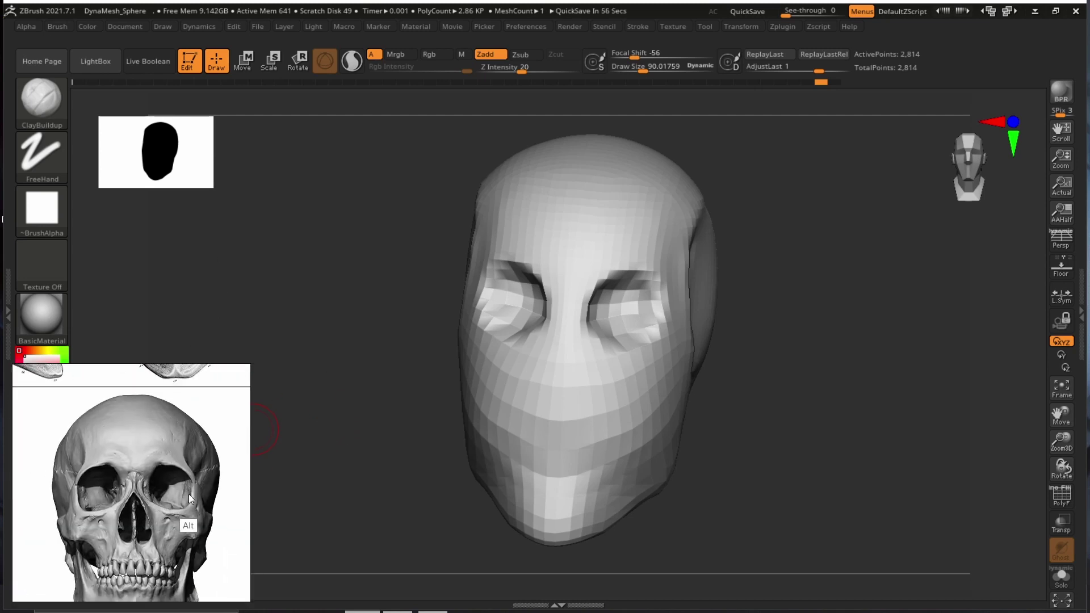
scroll(189, 494, "down", 3)
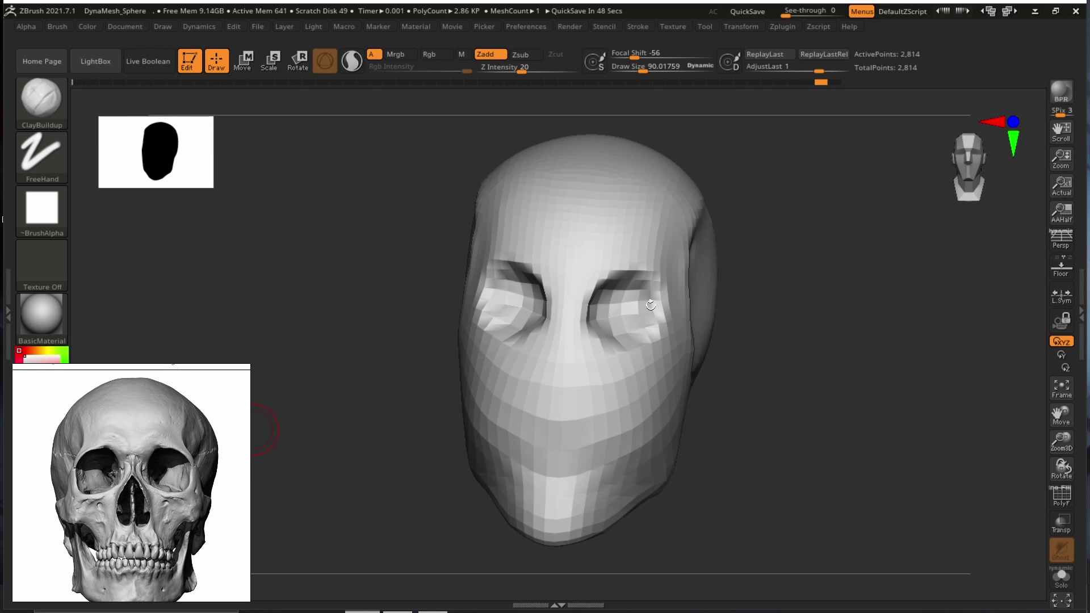
left_click_drag(165, 423, 148, 493, "alt")
left_click_drag(221, 372, 201, 494, "alt")
middle_click_drag(204, 498, 155, 486)
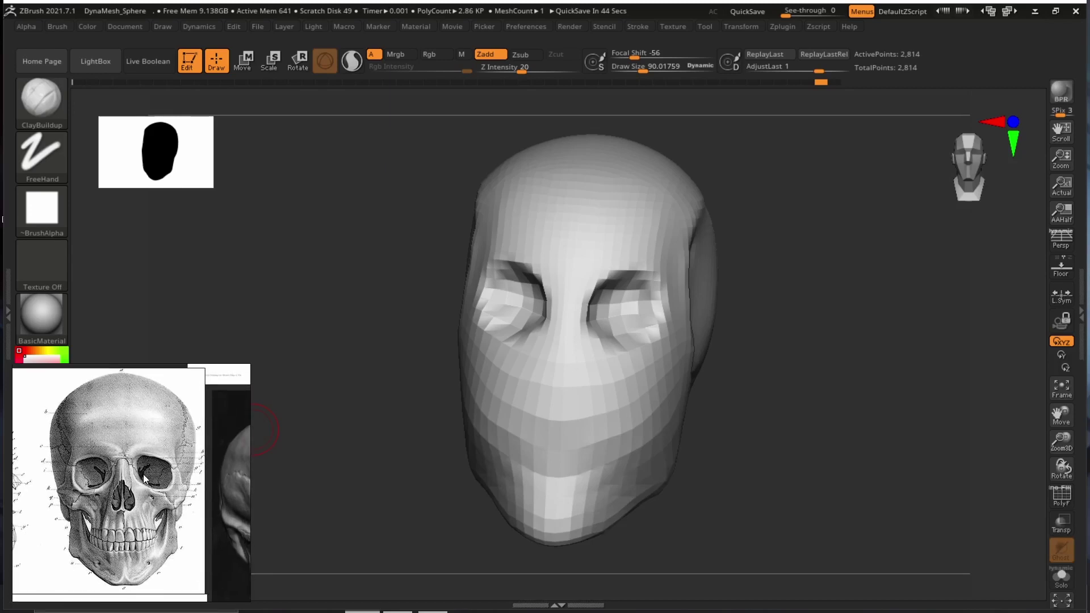
Compare the front of the sculpted face with the eye sockets in the front-view skull engraving.
mouse_move(722, 351)
left_mouse_down()
mouse_move(834, 396)
mouse_move(842, 382)
mouse_move(808, 344)
mouse_move(793, 367)
mouse_move(805, 379)
left_mouse_up()
key("s")
left_click_drag(178, 423, 149, 576, "alt")
mouse_move(180, 424)
left_mouse_down("alt")
mouse_move(144, 576)
mouse_move(195, 273)
mouse_move(224, 219)
mouse_move(214, 268)
left_mouse_up("alt")
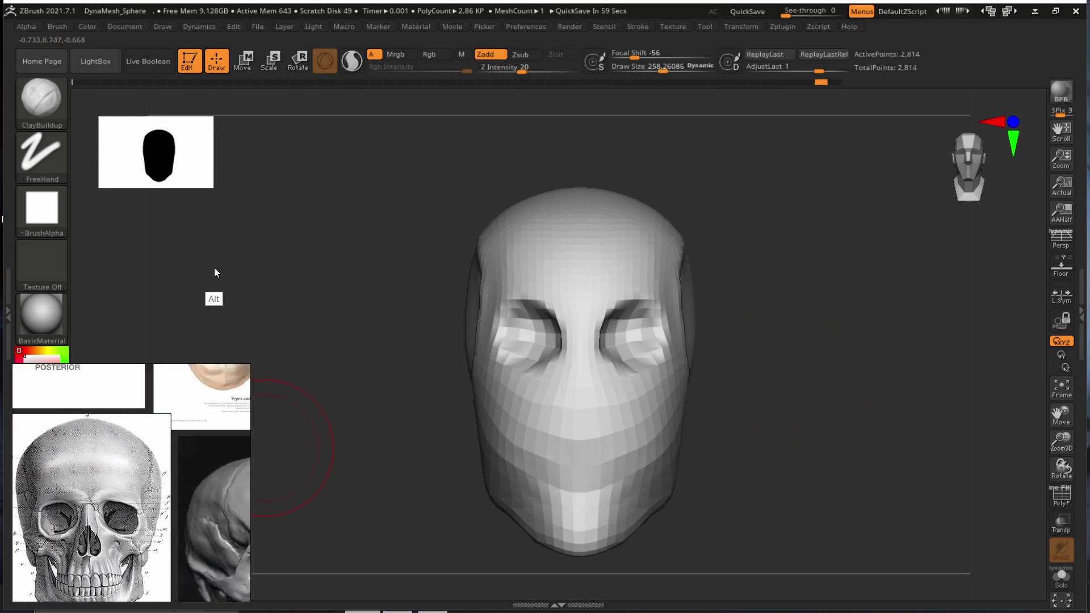
scroll(144, 527, "up", 5)
scroll(137, 557, "down", 5)
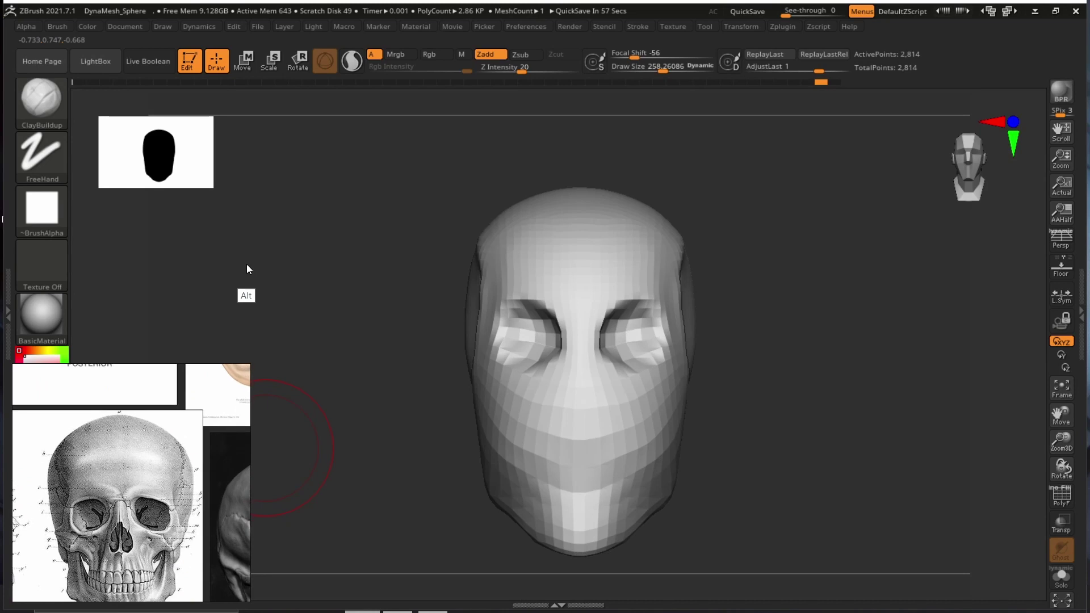
scroll(185, 470, "up", 5)
scroll(170, 537, "down", 5)
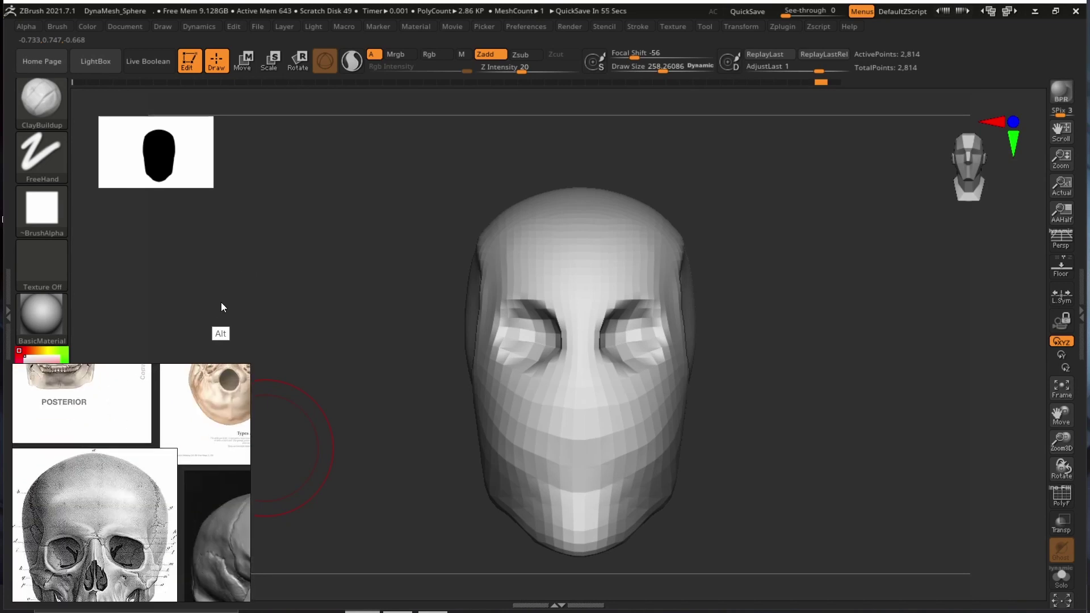
left_click_drag(221, 302, 241, 232, "alt")
mouse_move(188, 470)
left_mouse_down("alt")
mouse_move(305, 404)
mouse_move(141, 511)
mouse_move(180, 468)
mouse_move(189, 475)
left_mouse_up("alt")
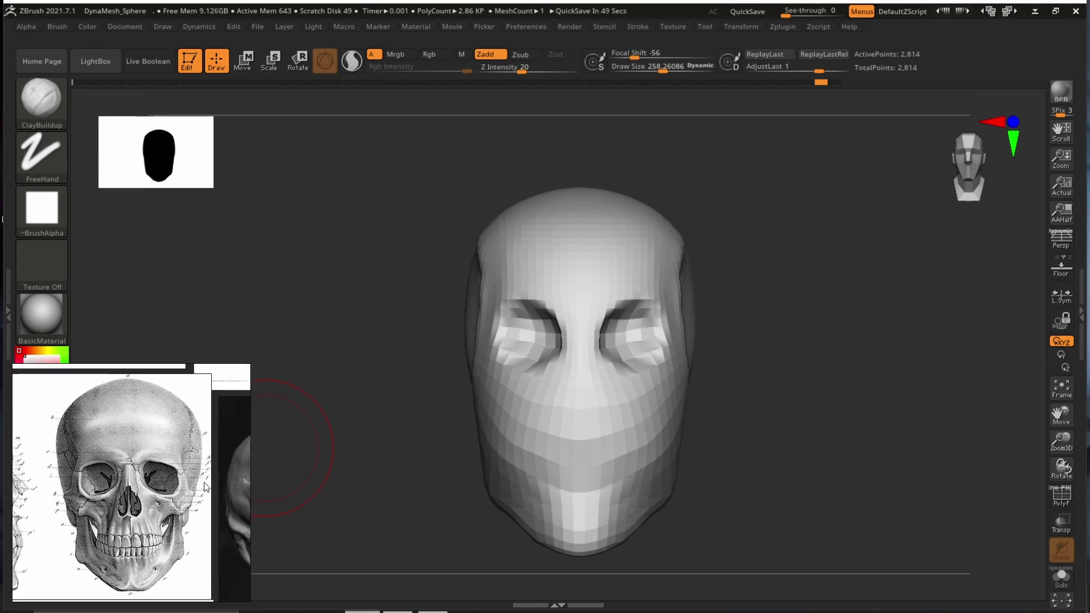
Examine the skull proportion diagram with guide lines and the grayscale skull photo among the references.
scroll(147, 482, "down", 8)
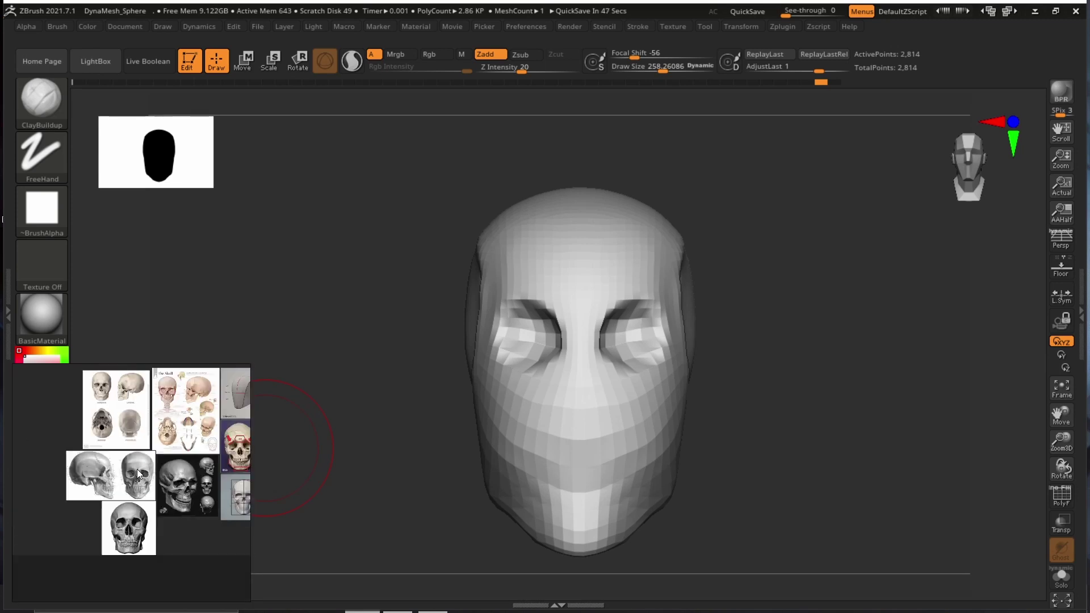
middle_click_drag(162, 470, 31, 449)
scroll(142, 470, "up", 5)
scroll(141, 469, "down", 4)
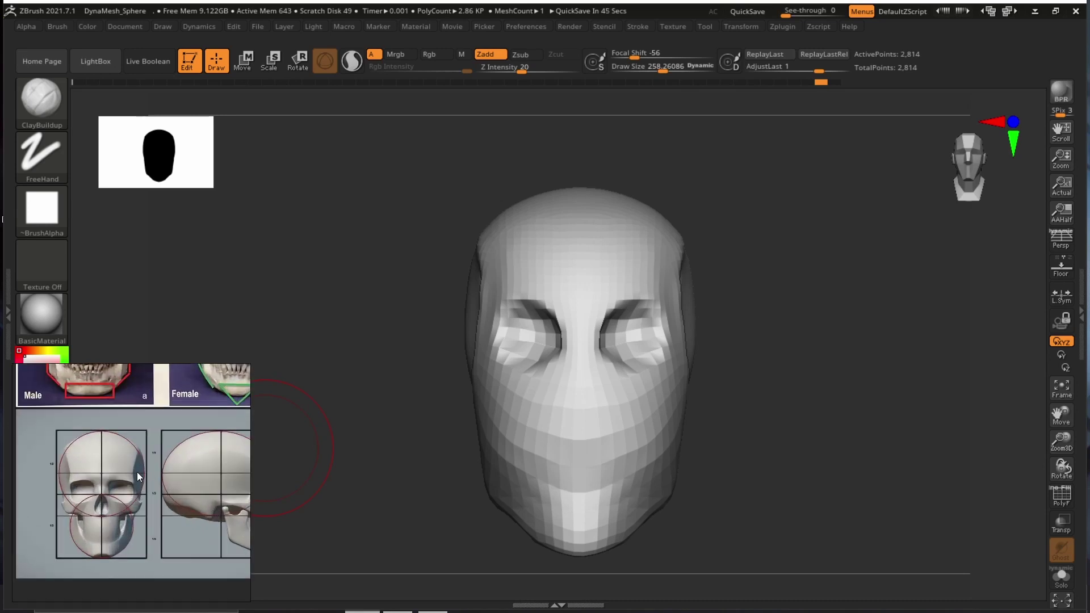
scroll(183, 451, "down", 3)
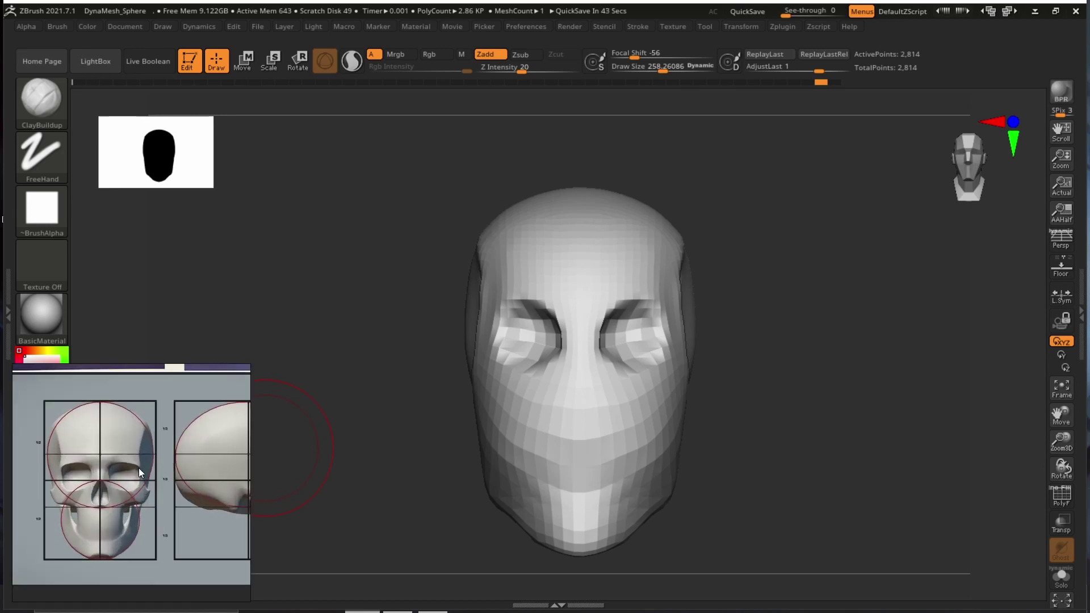
scroll(120, 479, "up", 4)
scroll(238, 438, "down", 5)
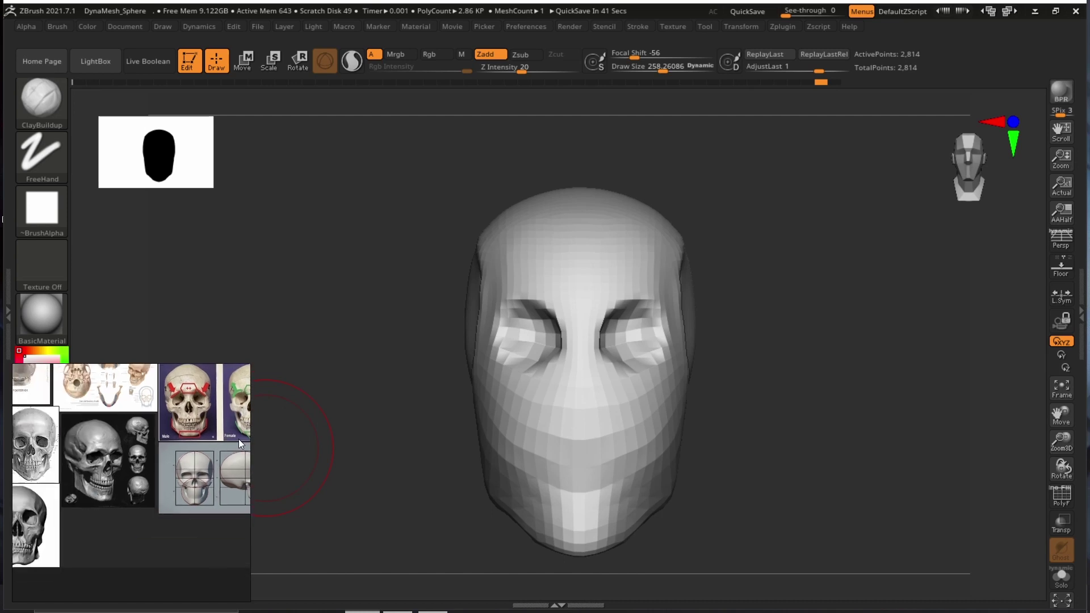
scroll(173, 506, "down", 4)
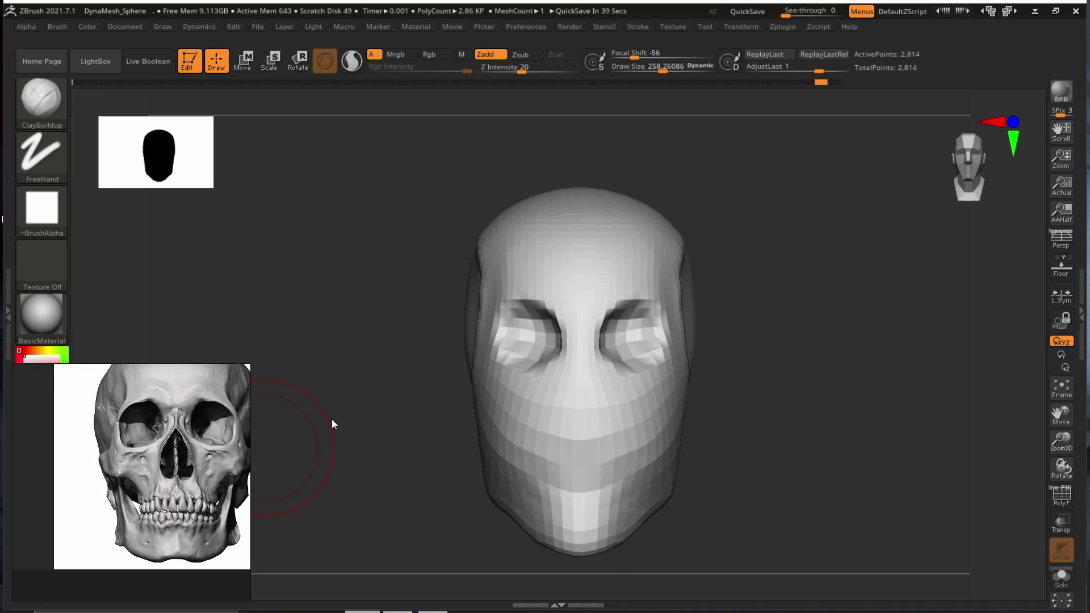
Compare the eye sockets in the skull engraving with those in the male and female skull comparison.
scroll(135, 572, "up", 3)
scroll(125, 553, "down", 3)
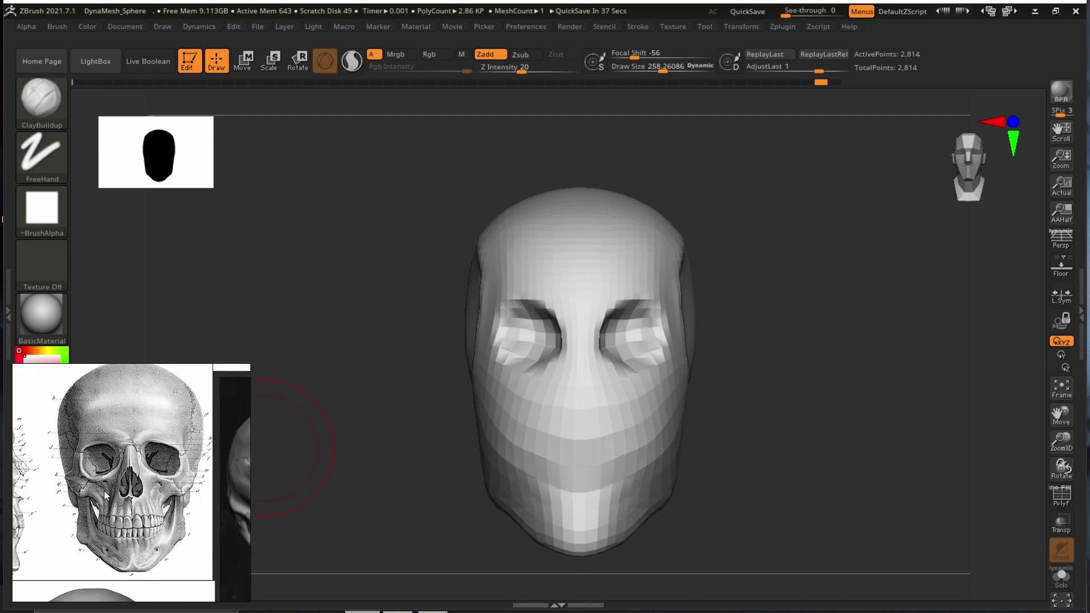
scroll(104, 492, "down", 3)
middle_click_drag(160, 470, 2, 505)
middle_click_drag(119, 455, 1, 472)
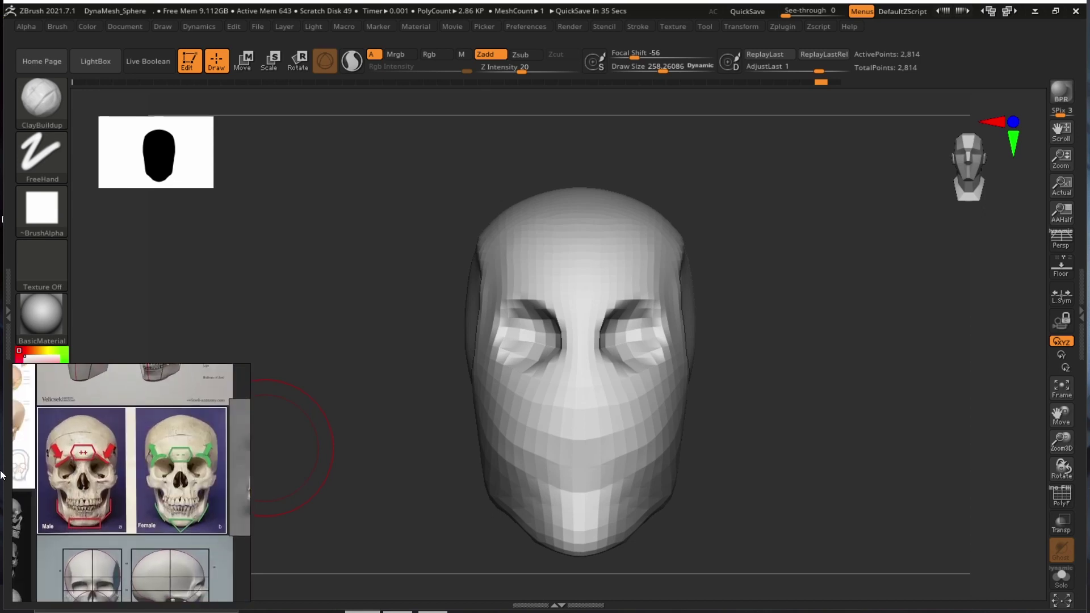
scroll(85, 454, "up", 3)
scroll(111, 440, "down", 2)
scroll(117, 453, "up", 2)
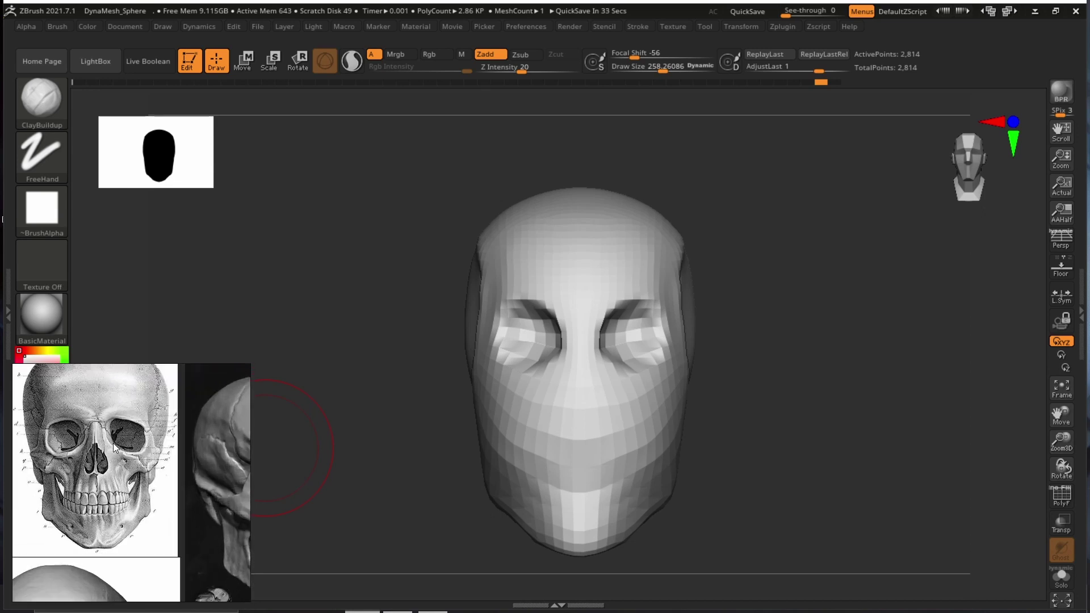
scroll(127, 476, "down", 2)
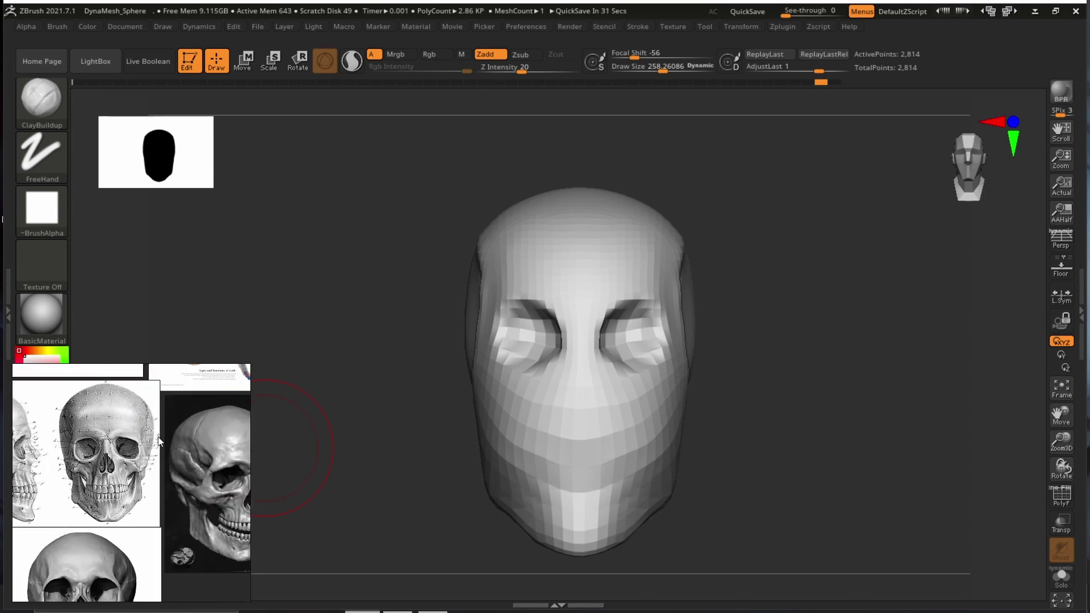
middle_click_drag(158, 442, 194, 487)
scroll(118, 487, "up", 2)
middle_click_drag(118, 487, 80, 432)
scroll(76, 453, "down", 3)
scroll(129, 459, "down", 3)
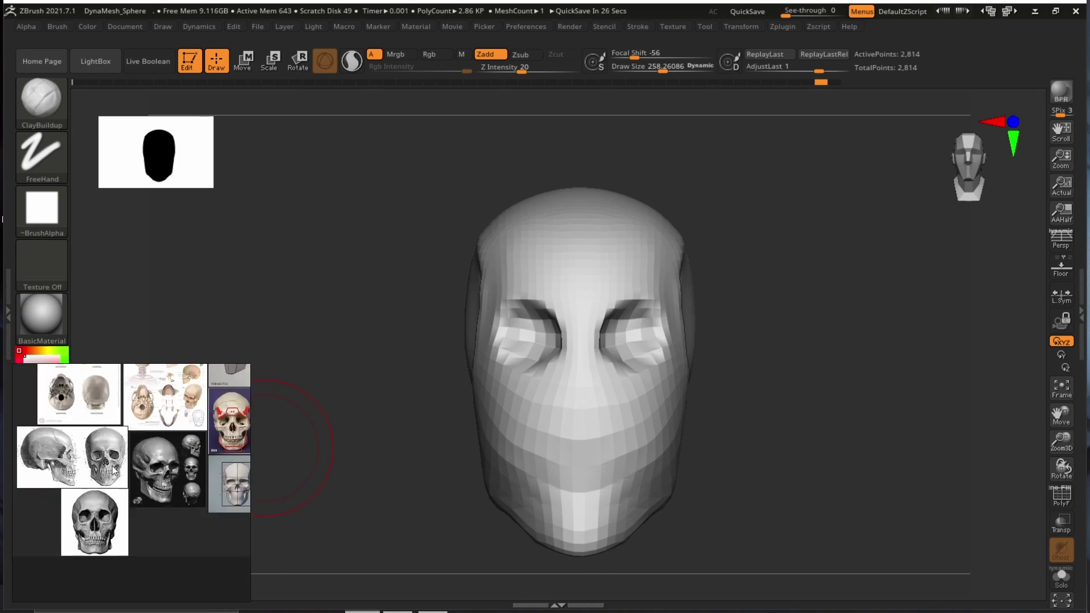
Compare the eye socket placement in the front-view skull proportion diagram with the sculpted face.
middle_click_drag(177, 471, 44, 480)
scroll(67, 528, "up", 3)
scroll(199, 450, "up", 3)
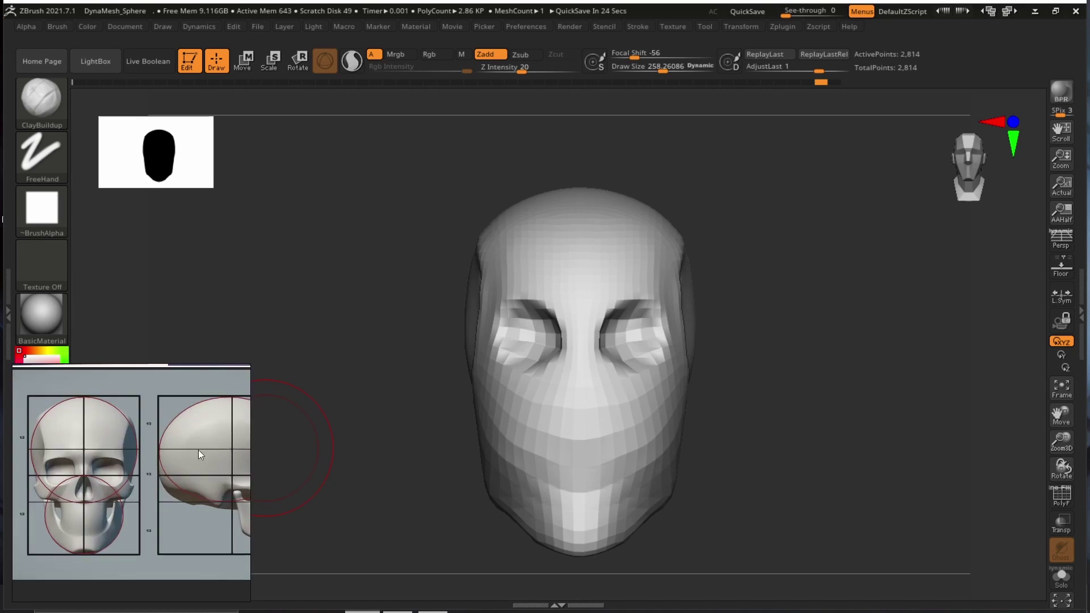
scroll(47, 492, "down", 1)
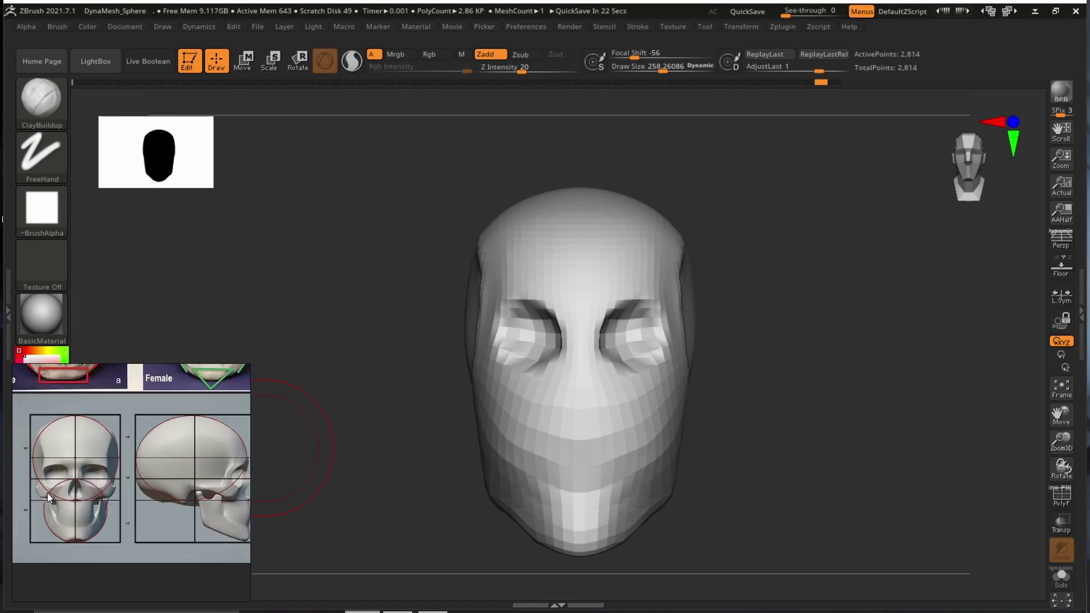
scroll(111, 483, "up", 1)
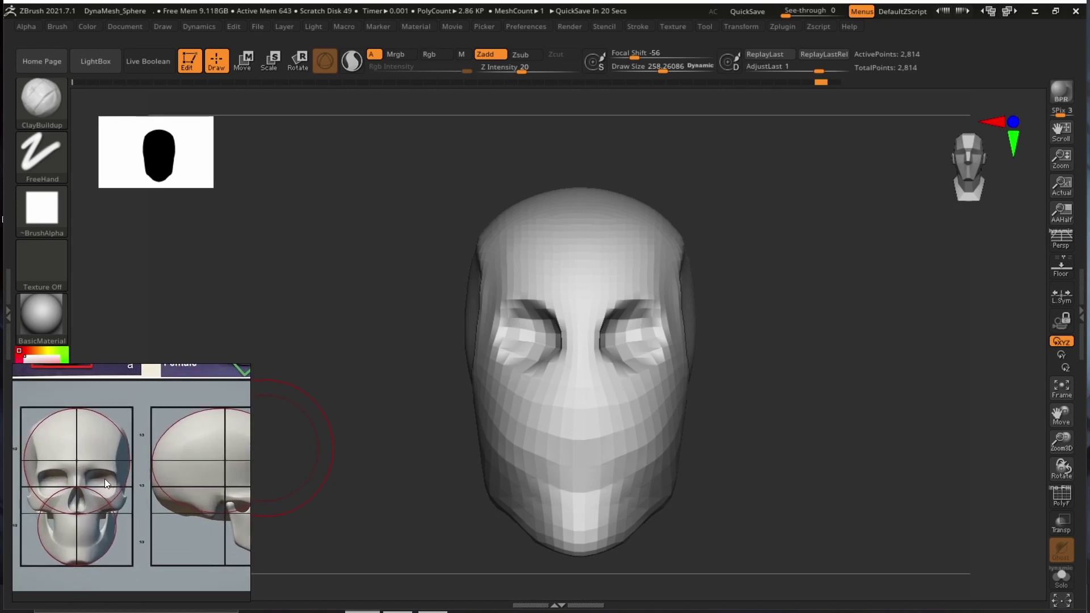
mouse_move(818, 363)
left_mouse_down("alt")
mouse_move(849, 345)
mouse_move(854, 368)
left_mouse_up("alt")
key("s")
left_click_drag(656, 354, 662, 354)
left_click_drag(790, 344, 786, 348, "alt")
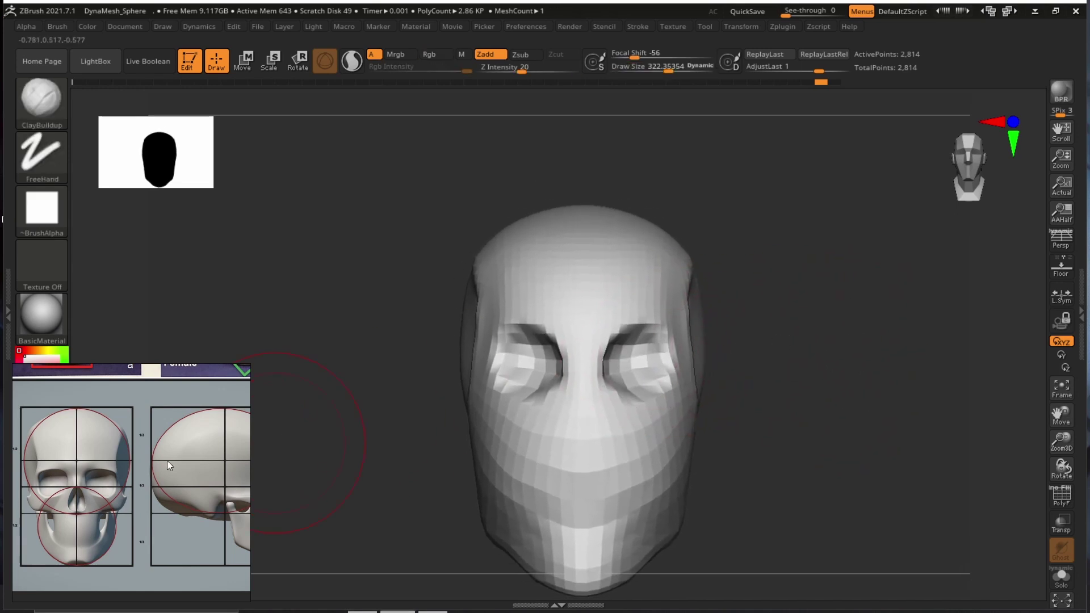
Bring the reference board back to the front and side views of The Skull anatomy chart.
left_click_drag(96, 469, 189, 541, "alt")
left_click_drag(115, 431, 244, 587, "alt")
mouse_move(158, 402)
left_mouse_down("alt")
mouse_move(224, 479)
mouse_move(209, 498)
left_mouse_up("alt")
left_click_drag(153, 451, 140, 481, "alt")
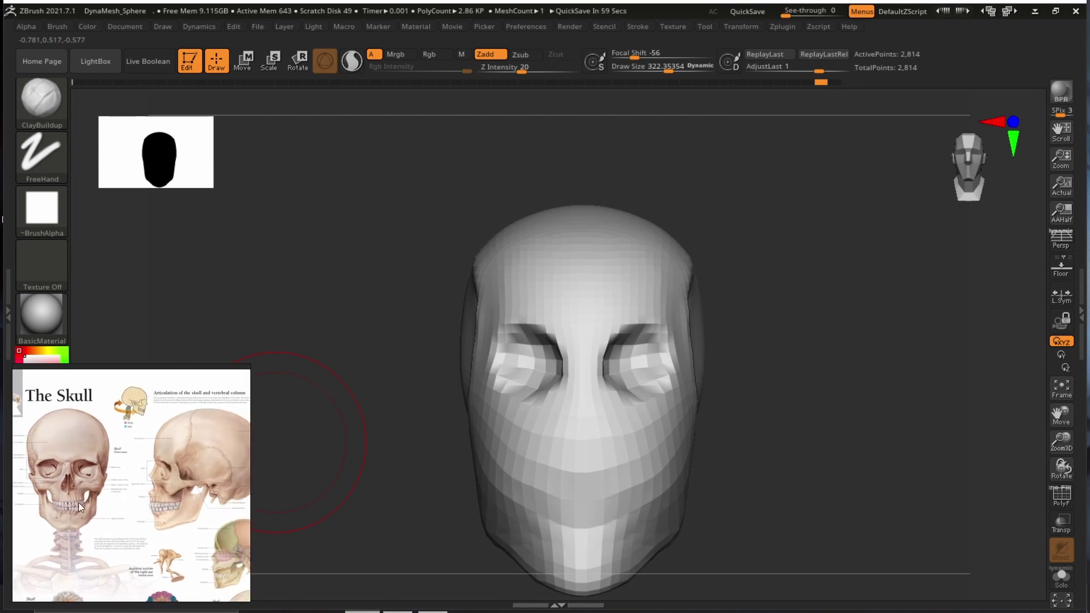
Carve the lower inner edges of the eye sockets with a subtractive ClayBuildup stroke at a draw size of about 140.
mouse_move(878, 341)
left_mouse_down()
mouse_move(846, 389)
mouse_move(774, 352)
left_mouse_up()
key("s")
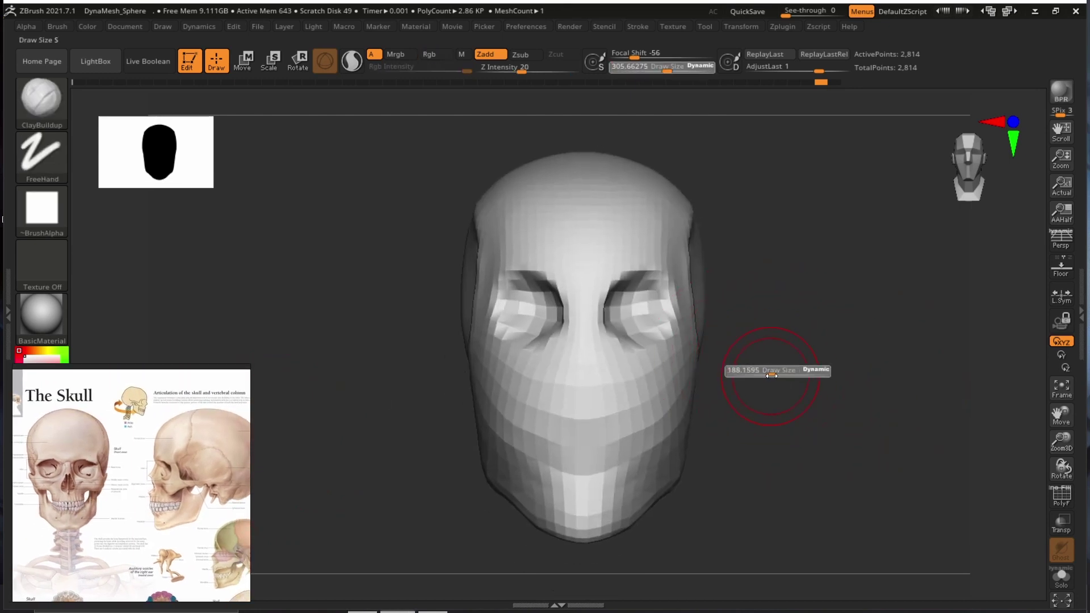
left_click_drag(940, 343, 845, 352)
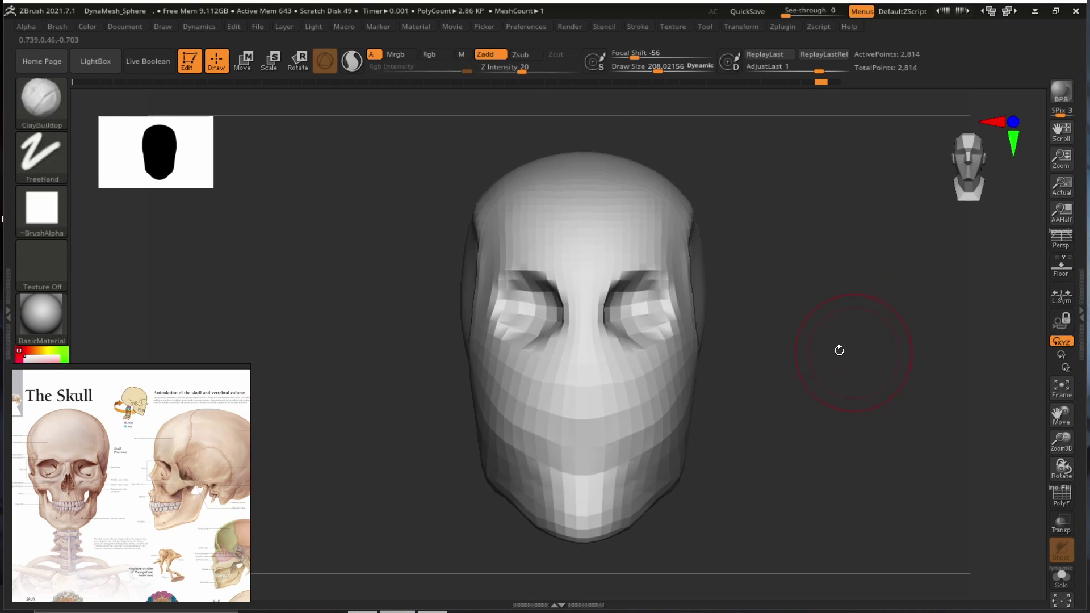
mouse_move(769, 321)
left_mouse_down("alt")
mouse_move(781, 315)
mouse_move(786, 354)
left_mouse_up("alt")
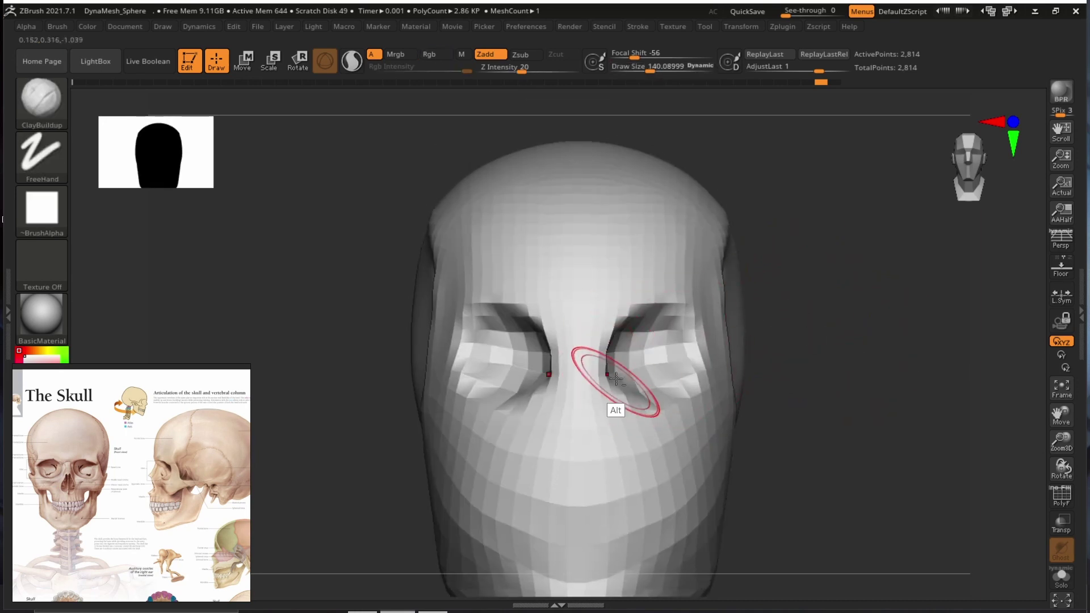
left_click_drag(617, 384, 642, 401, "alt")
mouse_move(877, 366)
left_mouse_down()
mouse_move(795, 372)
mouse_move(866, 381)
left_mouse_up()
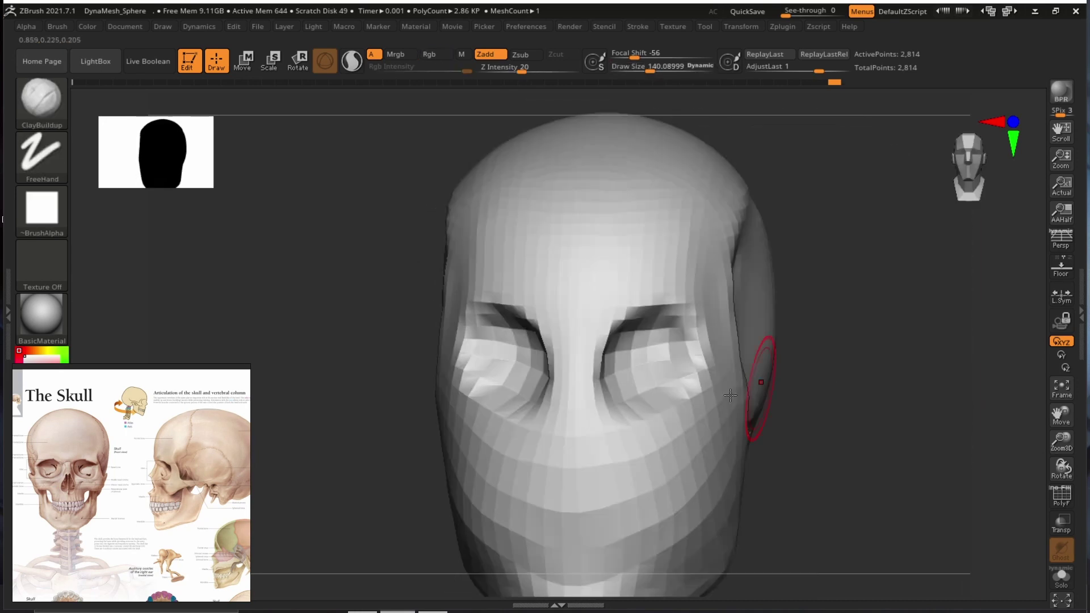
Carve the lower outer part of the eye sockets deeper with a subtractive ClayBuildup stroke.
left_click_drag(666, 387, 632, 400, "alt")
mouse_move(847, 311)
left_mouse_down()
mouse_move(881, 338)
mouse_move(854, 327)
left_mouse_up()
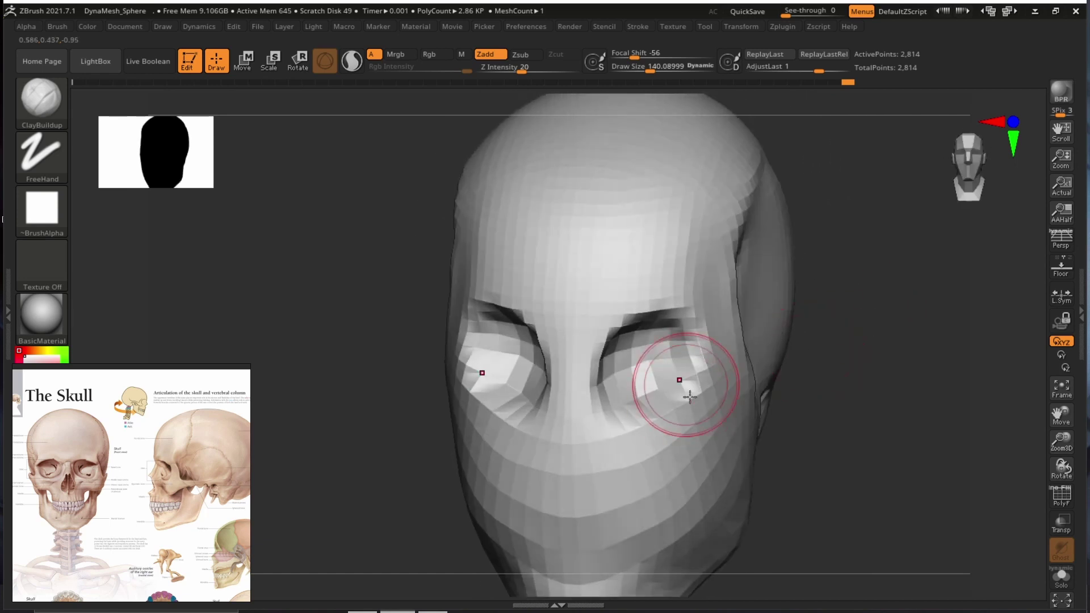
left_click_drag(789, 367, 730, 324)
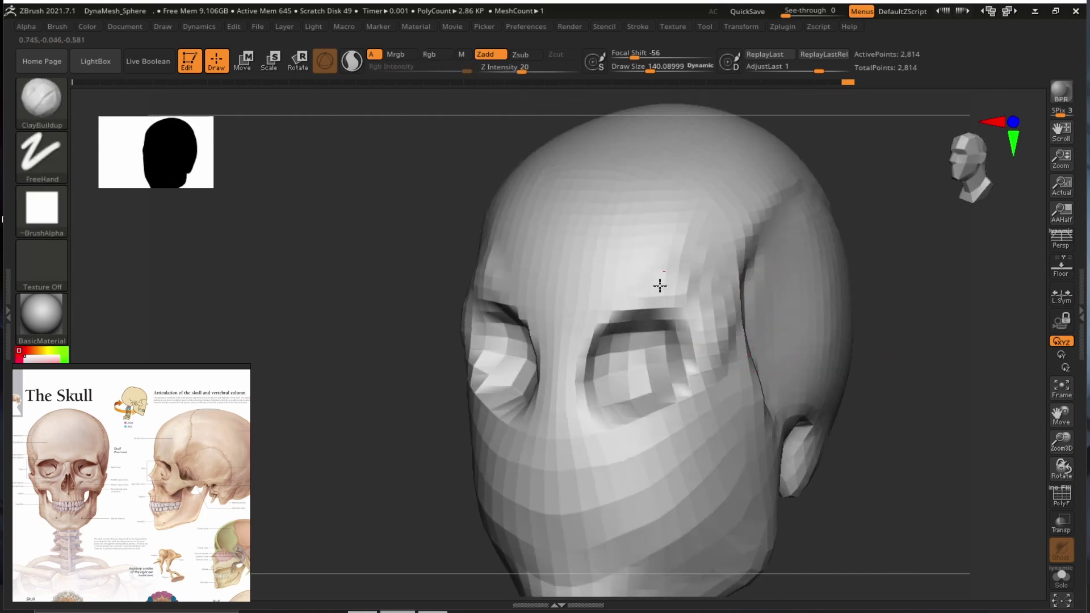
left_click_drag(954, 336, 961, 323)
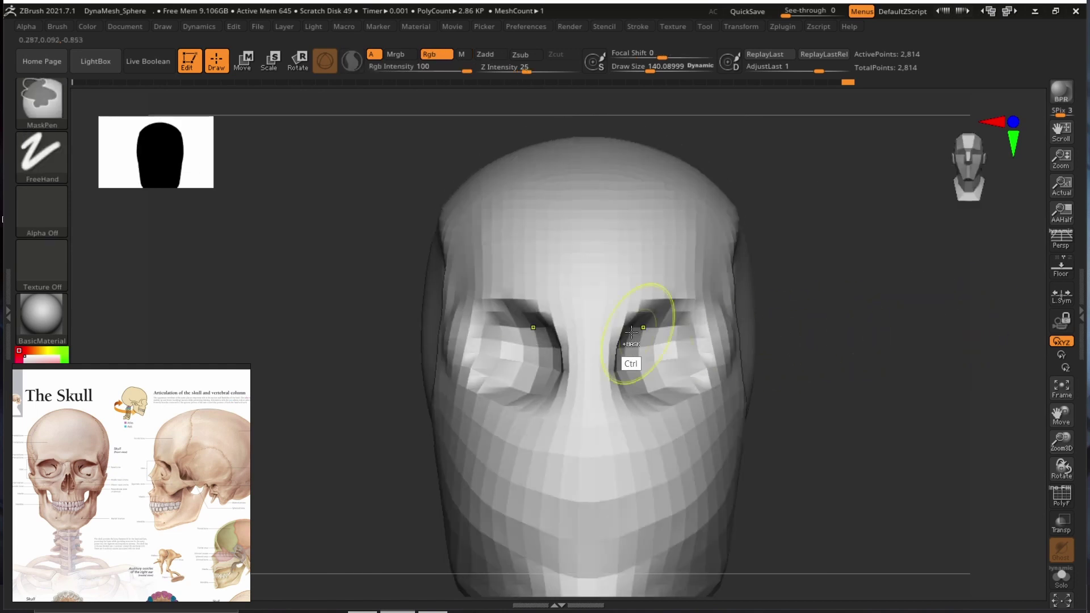
Shape the brow above and between the eye sockets with ClayBuildup strokes.
mouse_move(609, 302)
left_mouse_down()
mouse_move(658, 294)
mouse_move(718, 366)
mouse_move(720, 346)
left_mouse_up()
left_click_drag(908, 337, 826, 334)
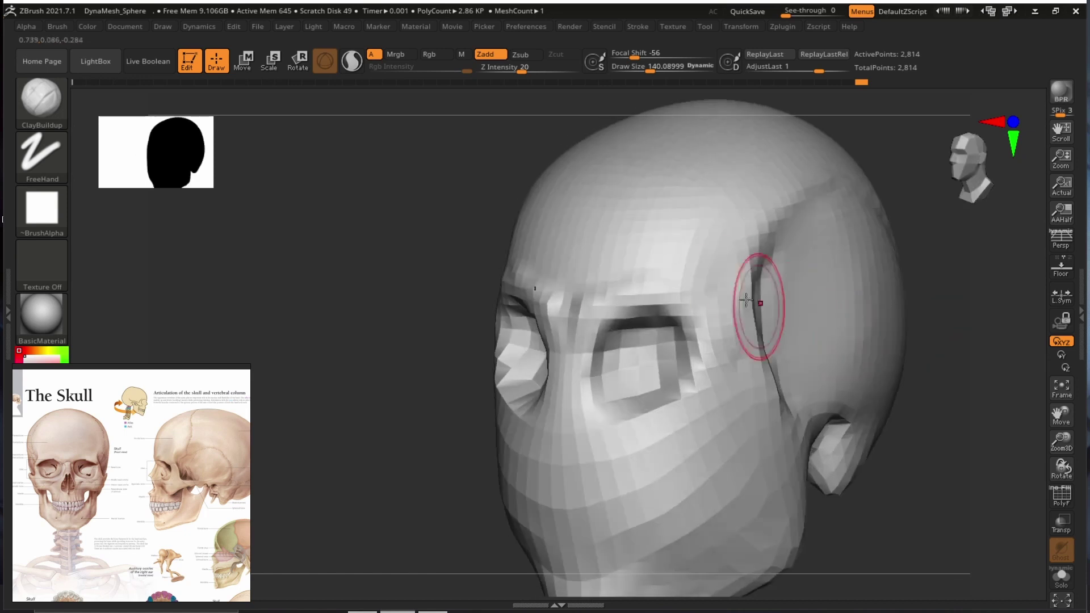
mouse_move(746, 295)
left_mouse_down()
mouse_move(745, 340)
mouse_move(616, 297)
left_mouse_up()
left_click_drag(973, 326, 943, 306, "alt")
mouse_move(919, 316)
left_mouse_down("shift")
mouse_move(939, 316)
mouse_move(890, 335)
mouse_move(899, 290)
mouse_move(790, 329)
left_mouse_up("shift")
mouse_move(835, 369)
left_mouse_down("shift")
mouse_move(803, 368)
mouse_move(776, 345)
mouse_move(846, 355)
mouse_move(853, 330)
left_mouse_up("shift")
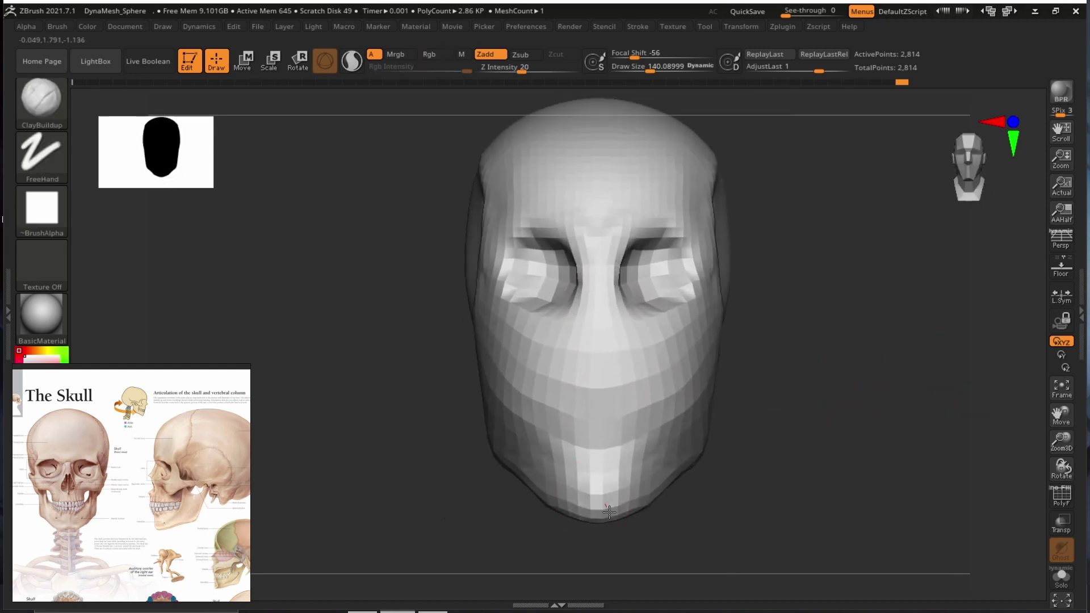
Build up the tip of the chin with a short ClayBuildup stroke.
mouse_move(609, 511)
left_mouse_down()
mouse_move(634, 489)
mouse_move(639, 507)
left_mouse_up()
mouse_move(864, 425)
left_mouse_down("alt")
mouse_move(811, 416)
mouse_move(878, 428)
mouse_move(812, 403)
mouse_move(863, 488)
mouse_move(831, 475)
mouse_move(863, 455)
mouse_move(874, 382)
left_mouse_up("alt")
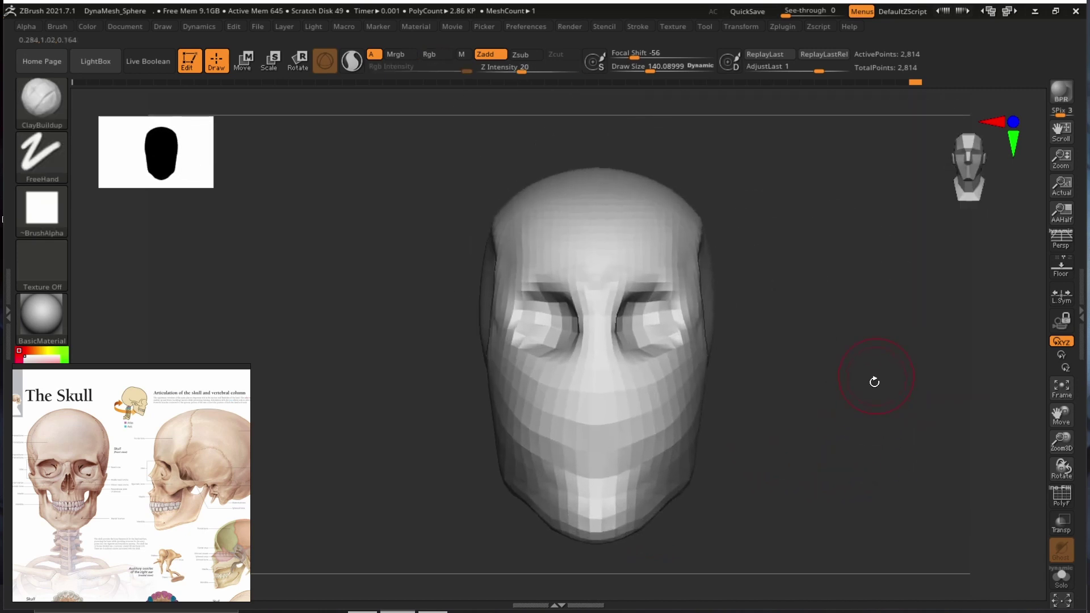
left_click_drag(876, 449, 958, 305, "alt")
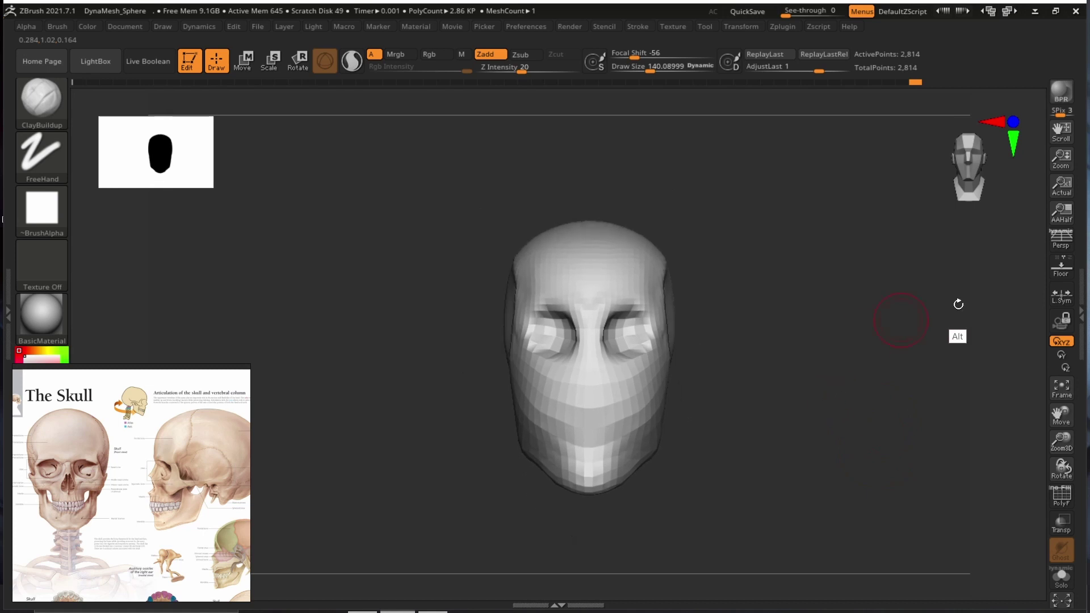
Open the DynaMesh settings within the head's geometry options.
left_click(1081, 304)
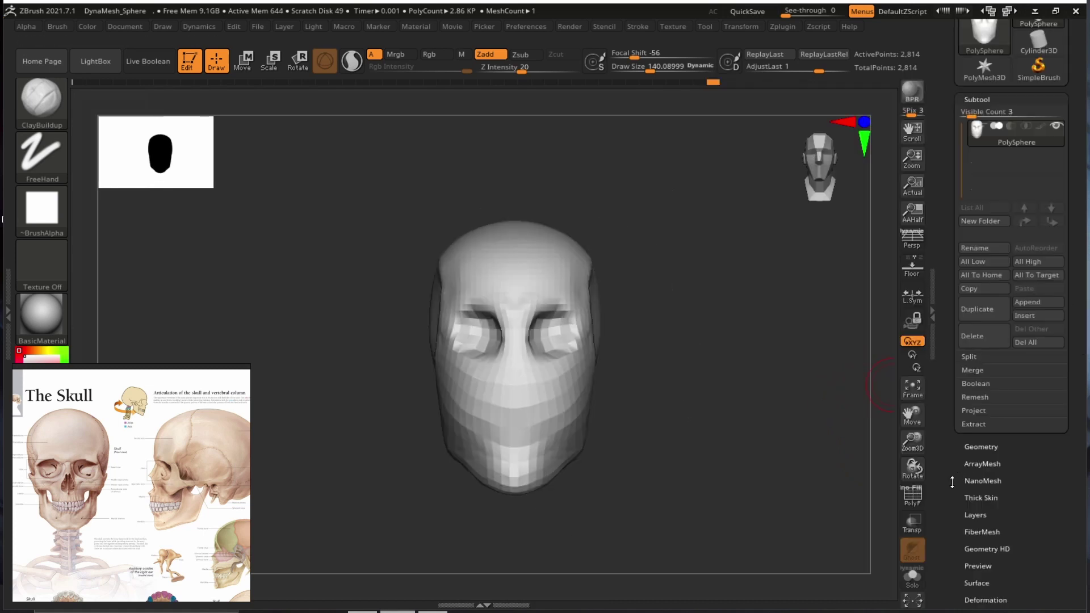
left_click(960, 446)
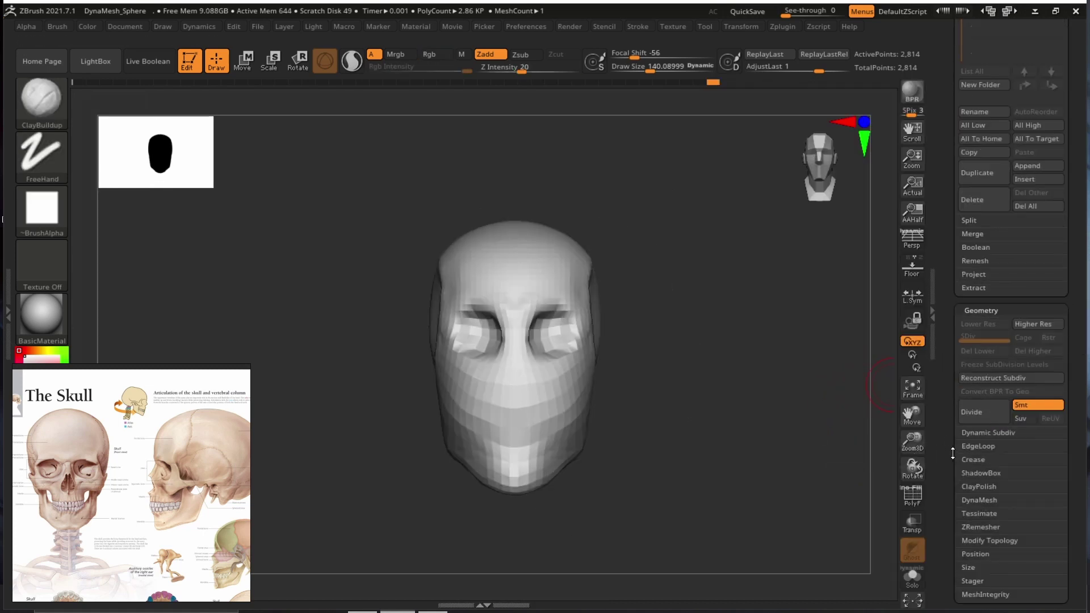
left_click_drag(952, 453, 947, 403)
key("shift")
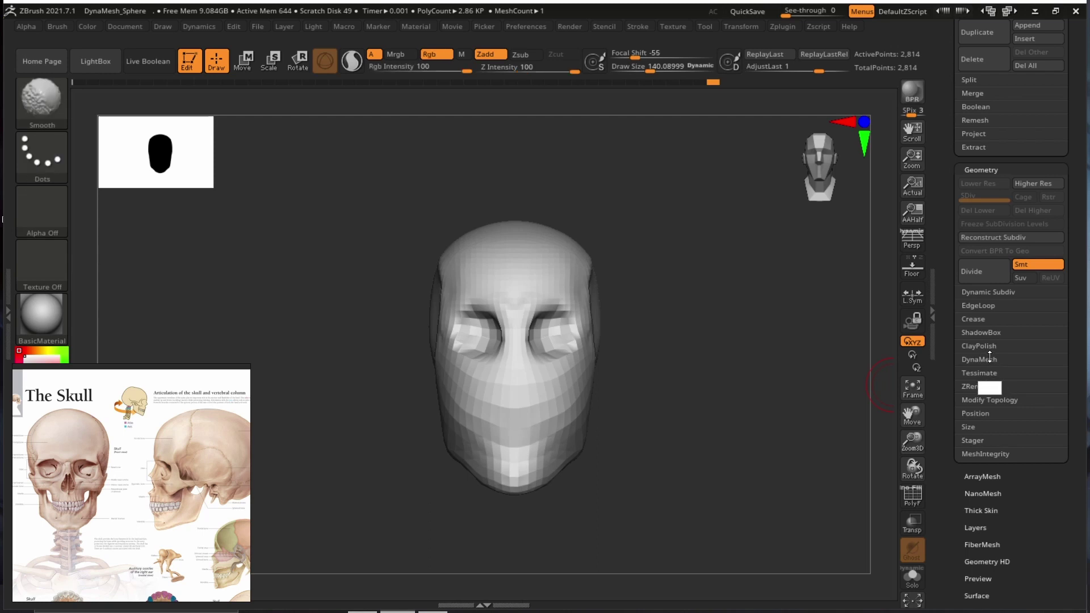
left_click(990, 357)
mouse_move(713, 428)
left_mouse_down("alt")
mouse_move(734, 402)
mouse_move(748, 433)
left_mouse_up("alt")
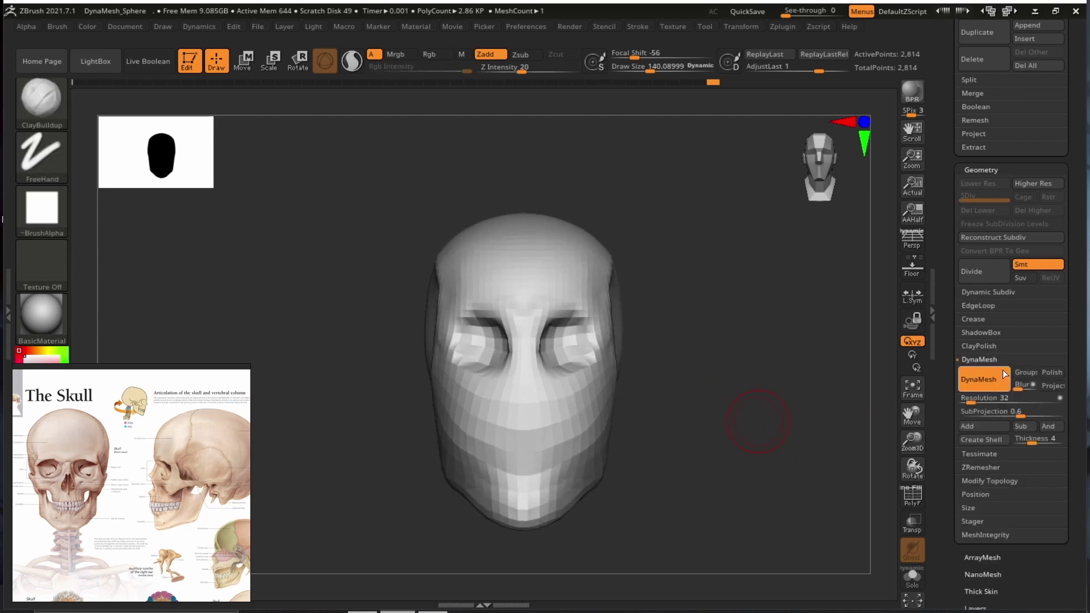
Show the polygon wireframe over the head and examine the mesh density on the lower face.
left_click(914, 501)
left_click_drag(700, 416, 769, 429, "alt")
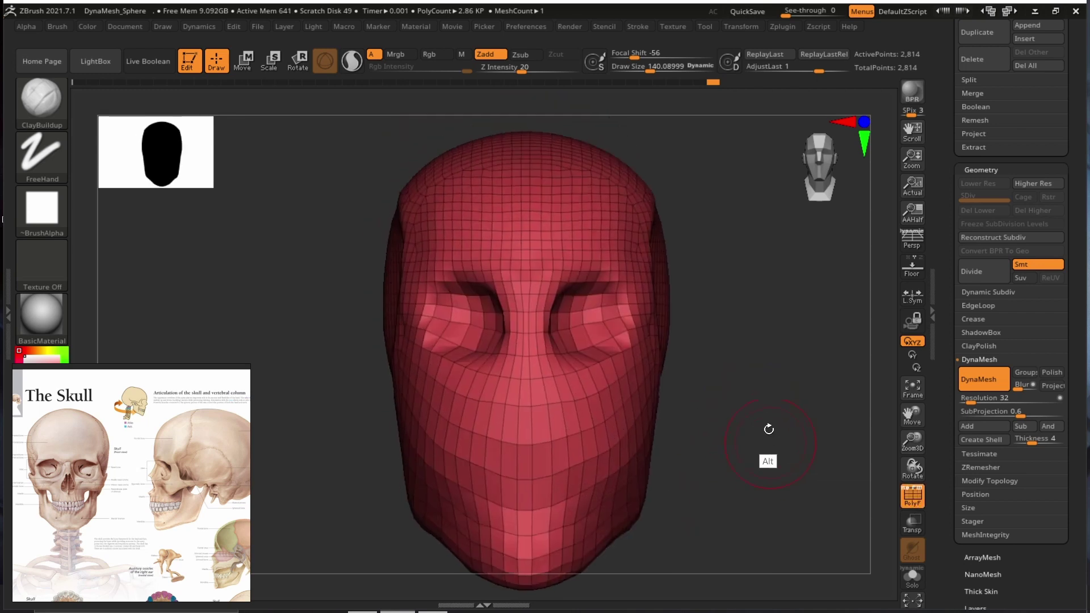
left_click_drag(709, 403, 656, 383, "shift")
left_click_drag(765, 534, 851, 523)
mouse_move(837, 401)
left_mouse_down("alt")
mouse_move(826, 380)
mouse_move(837, 386)
left_mouse_up("alt")
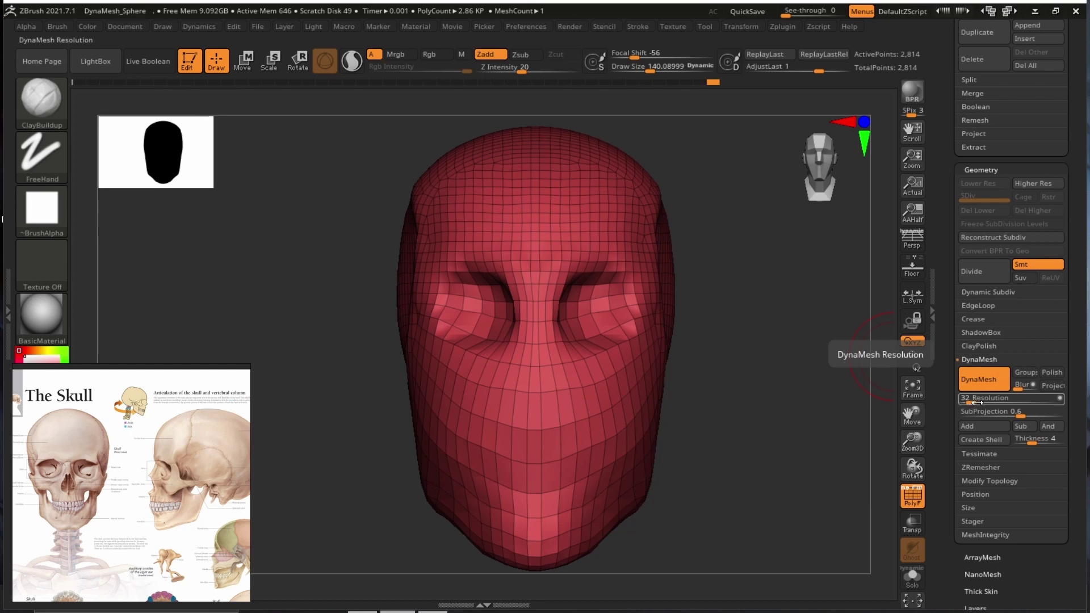
Try remeshing the head with DynaMesh at resolution 32 twice, undoing each attempt to compare the polygon distribution.
left_click_drag(759, 328, 803, 455, "ctrl")
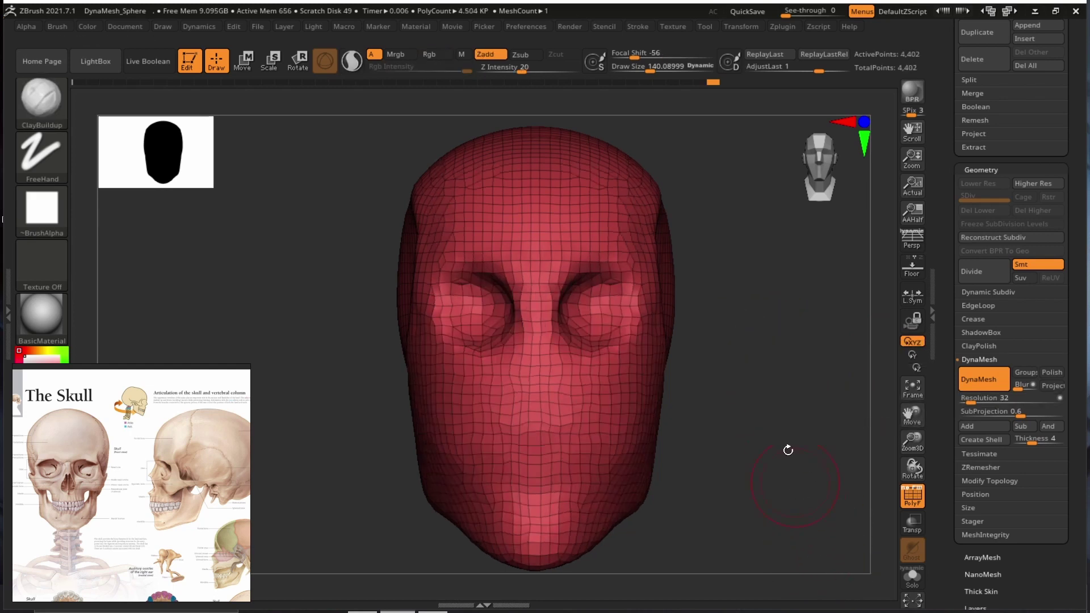
right_click_drag(548, 345, 635, 334)
right_click_drag(818, 372, 724, 379)
key("ctrl+z")
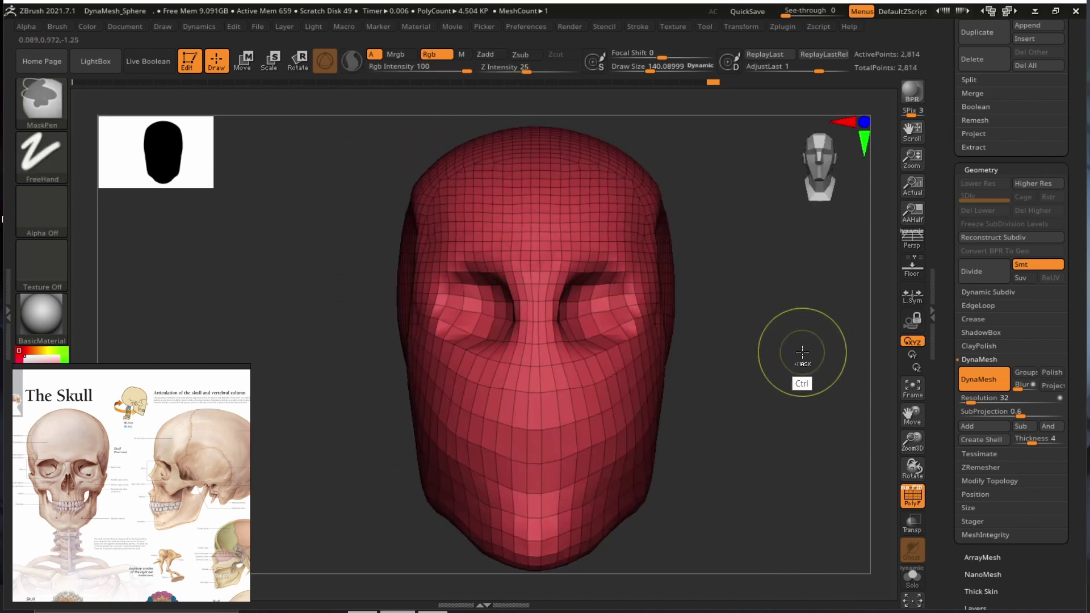
left_click_drag(765, 339, 809, 471, "ctrl")
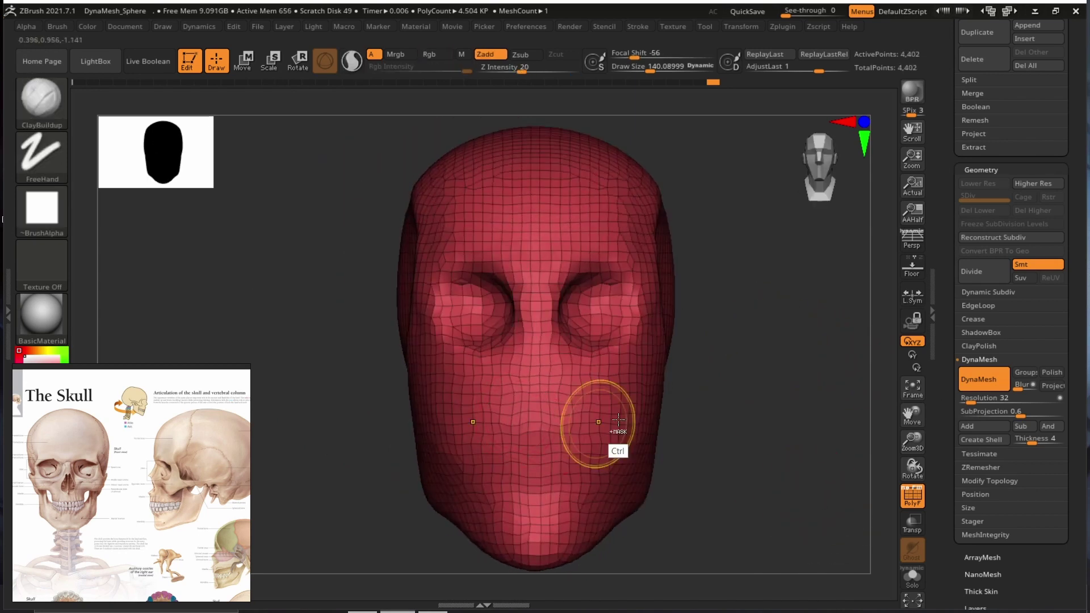
key("ctrl+z")
Remesh the head with DynaMesh at resolution 32 to even out the polygons on the lower face.
right_click_drag(767, 407, 853, 314, "alt")
left_click_drag(853, 314, 584, 397, "alt")
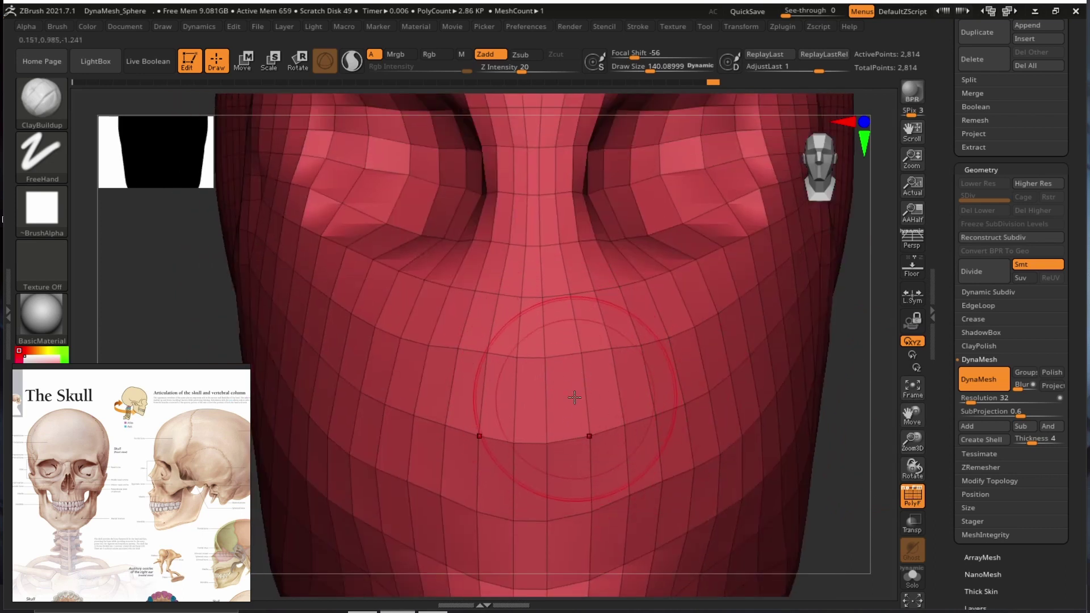
left_click_drag(852, 378, 860, 474, "ctrl")
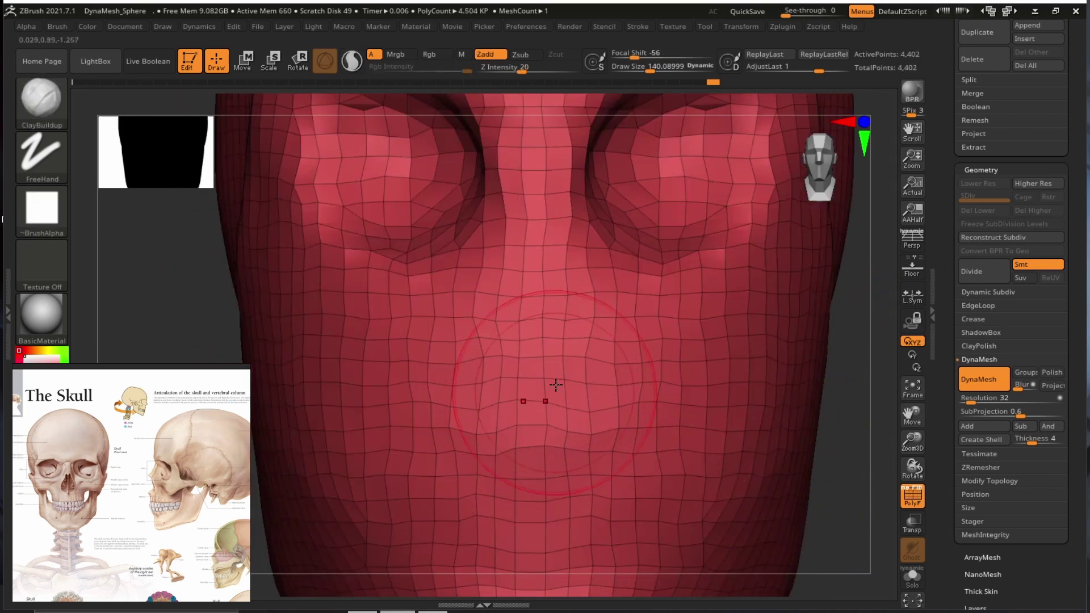
Step the undo history back to before the remesh and forward again to compare both meshes and their point counts.
left_click_drag(845, 424, 780, 227, "alt")
left_click(702, 82)
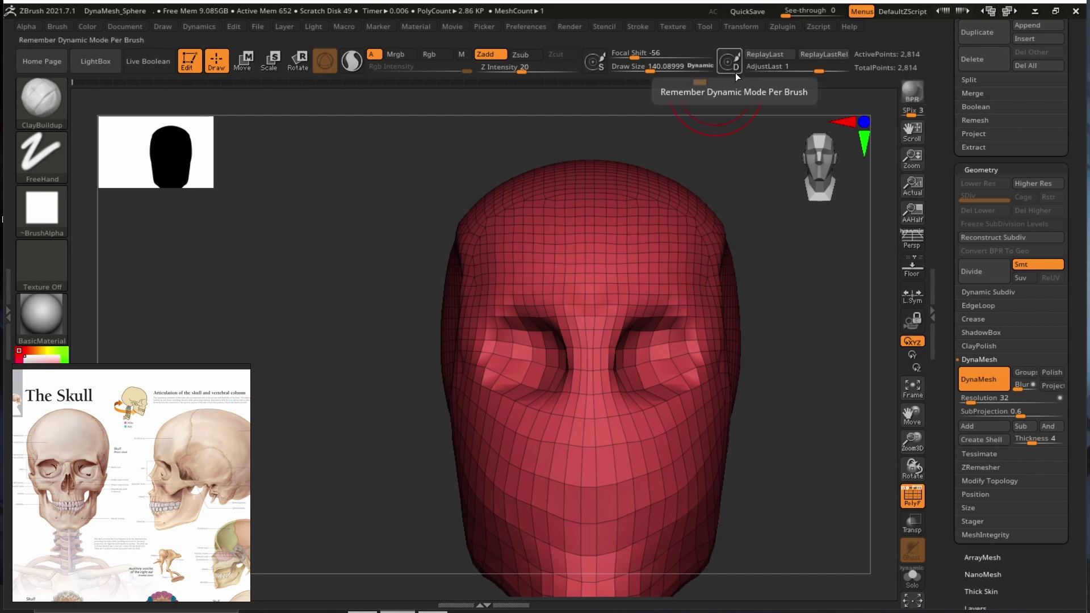
left_click(713, 83)
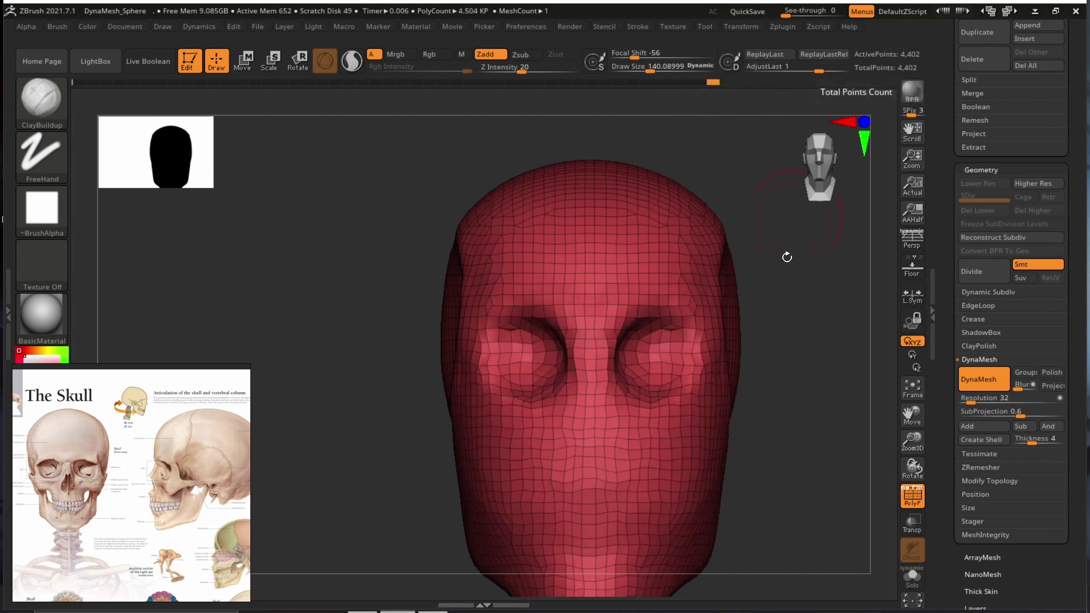
left_click_drag(821, 409, 821, 329)
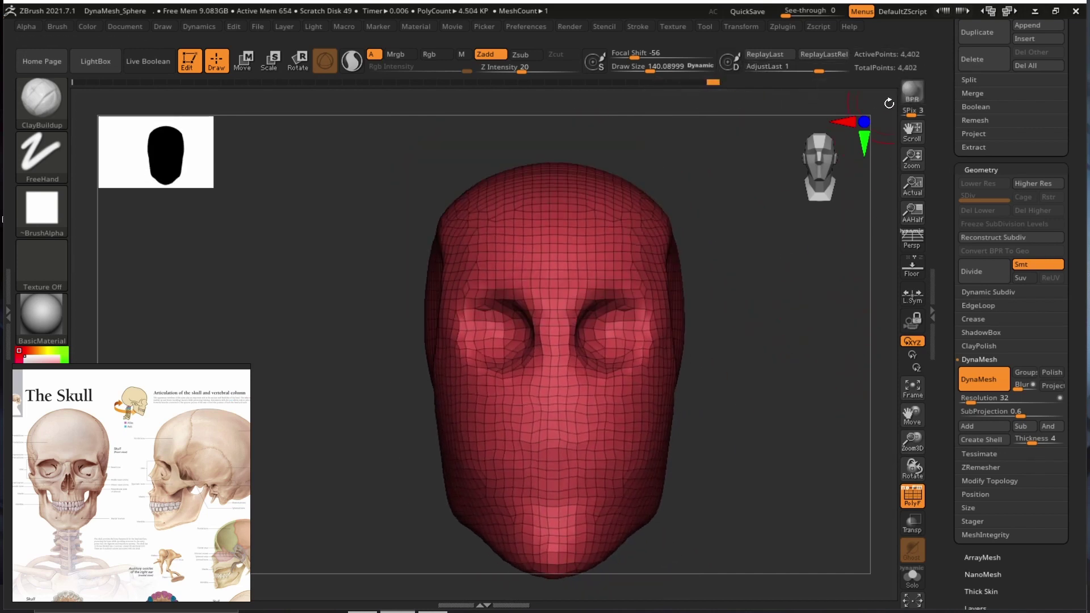
left_click_drag(799, 481, 814, 406)
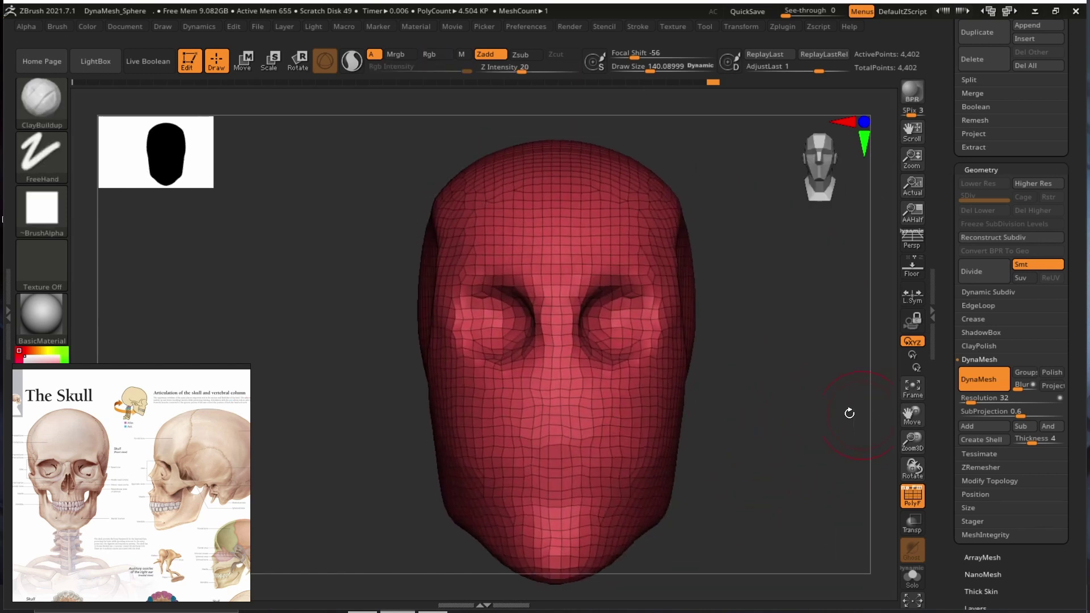
Turn off the polygon wireframe and hide the tool settings.
left_click(913, 499)
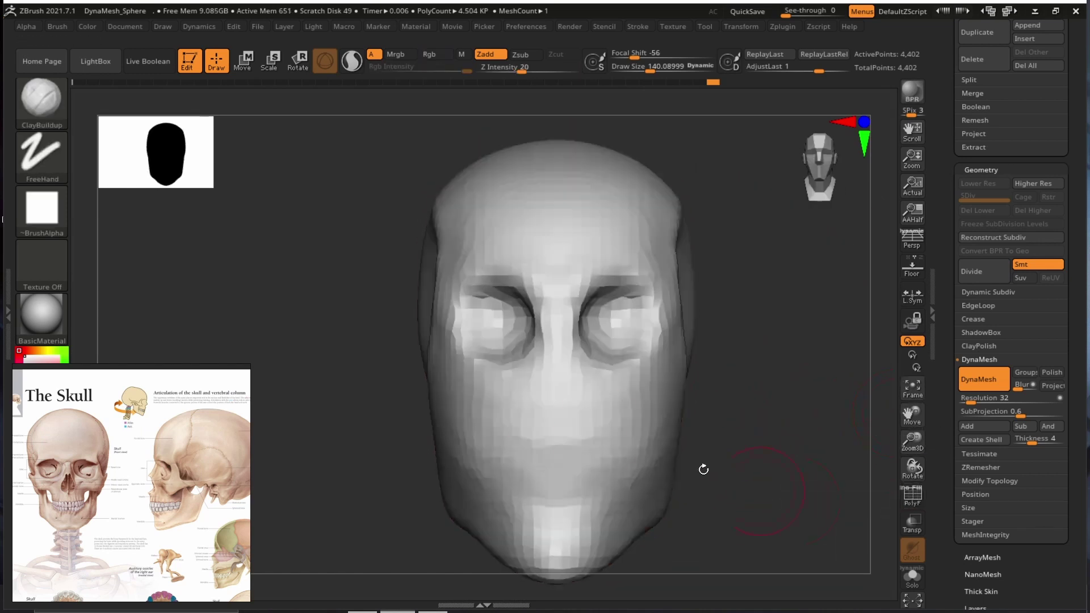
left_click_drag(766, 392, 786, 392, "alt")
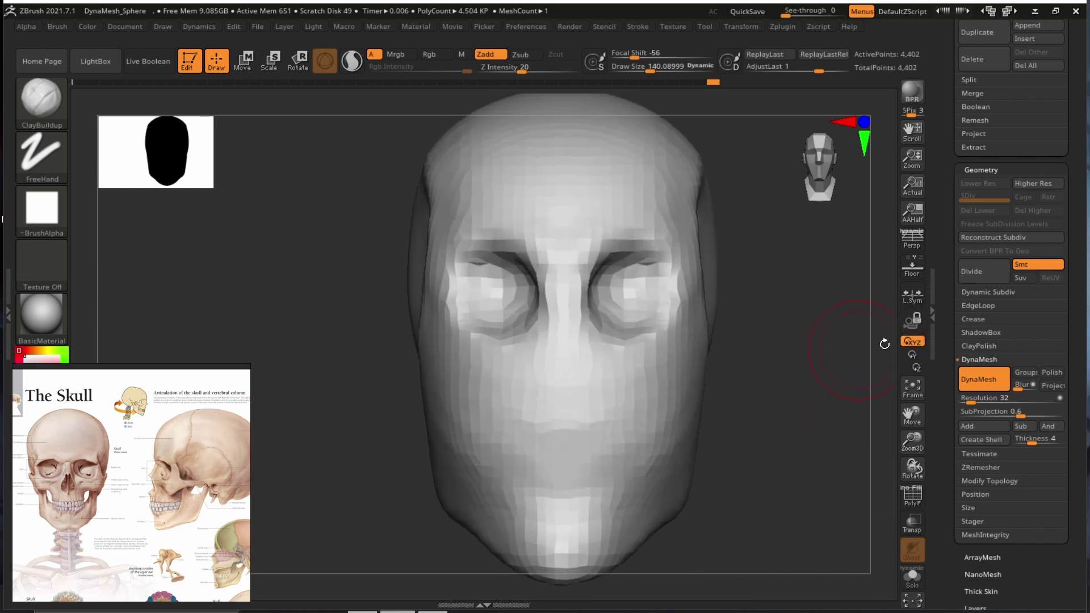
left_click(933, 345)
left_click_drag(874, 350, 849, 394, "alt")
Carve the inner edges of the eye sockets with subtractive ClayBuildup strokes at a draw size of about 81.
key("s")
left_click_drag(695, 391, 688, 394)
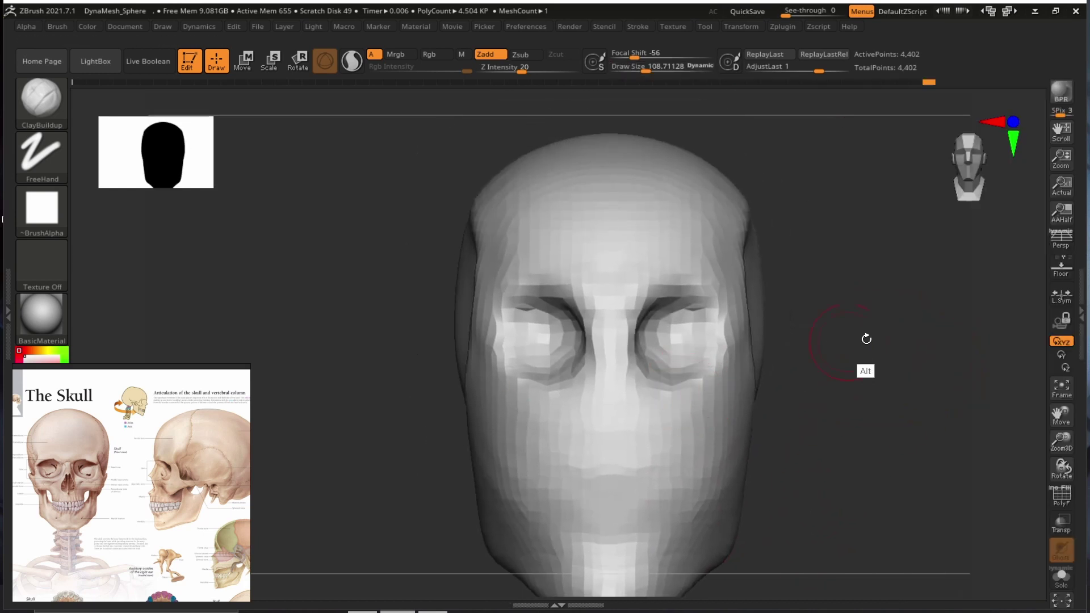
left_click_drag(866, 346, 858, 342, "alt")
key("b")
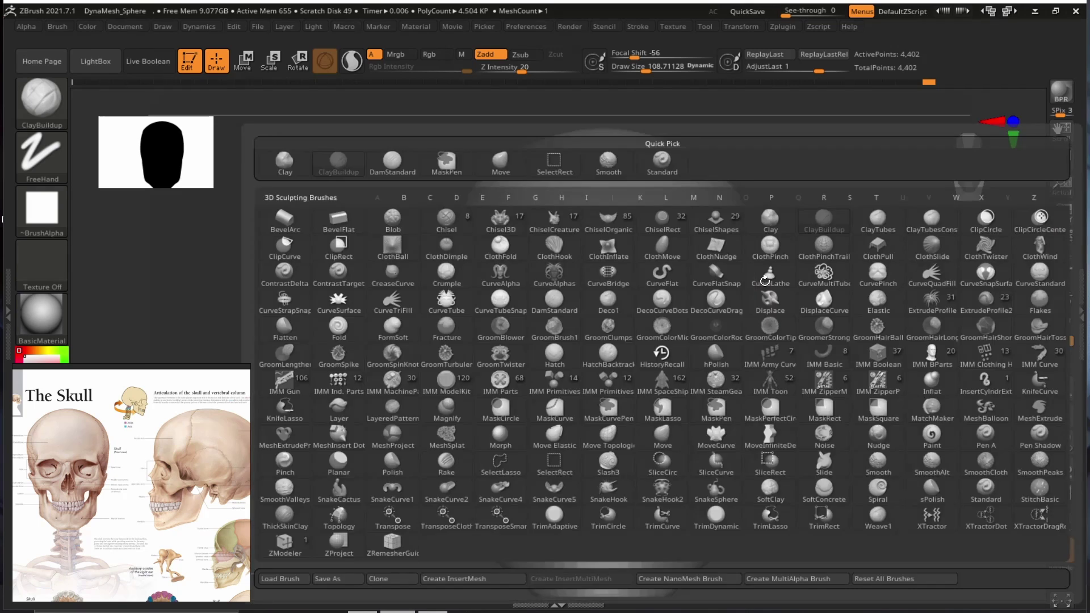
key("c")
key("b")
mouse_move(849, 330)
left_mouse_down()
mouse_move(890, 280)
mouse_move(875, 317)
mouse_move(922, 329)
mouse_move(922, 352)
left_mouse_up()
key("s")
left_click_drag(636, 369, 626, 369)
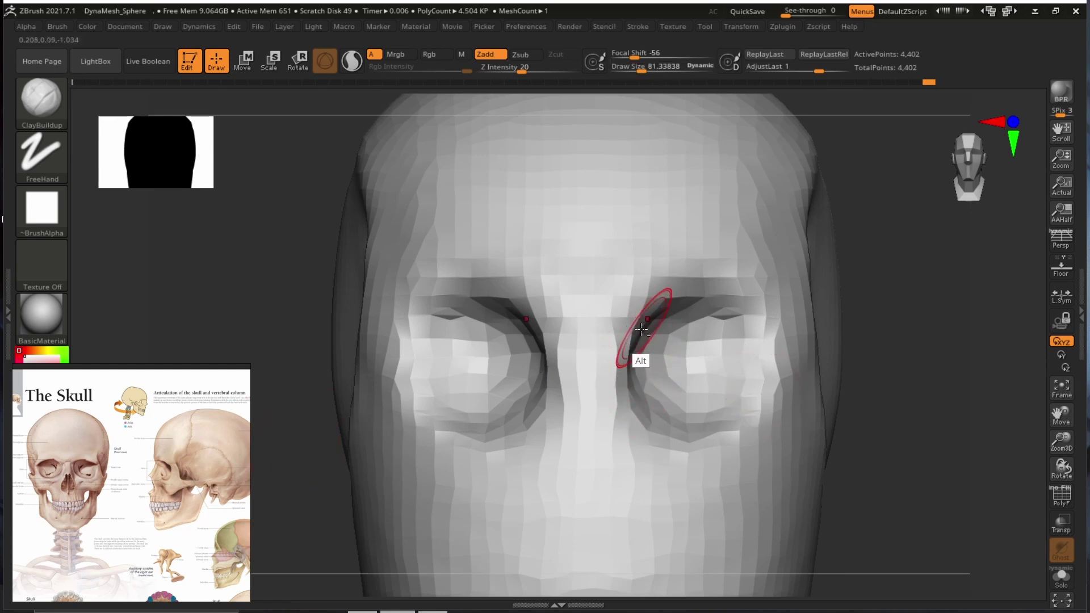
mouse_move(629, 333)
left_mouse_down("alt")
mouse_move(633, 401)
mouse_move(623, 356)
mouse_move(622, 374)
left_mouse_up("alt")
mouse_move(926, 354)
left_mouse_down("alt")
mouse_move(795, 309)
mouse_move(810, 311)
mouse_move(778, 336)
mouse_move(893, 338)
mouse_move(849, 348)
mouse_move(889, 362)
left_mouse_up("alt")
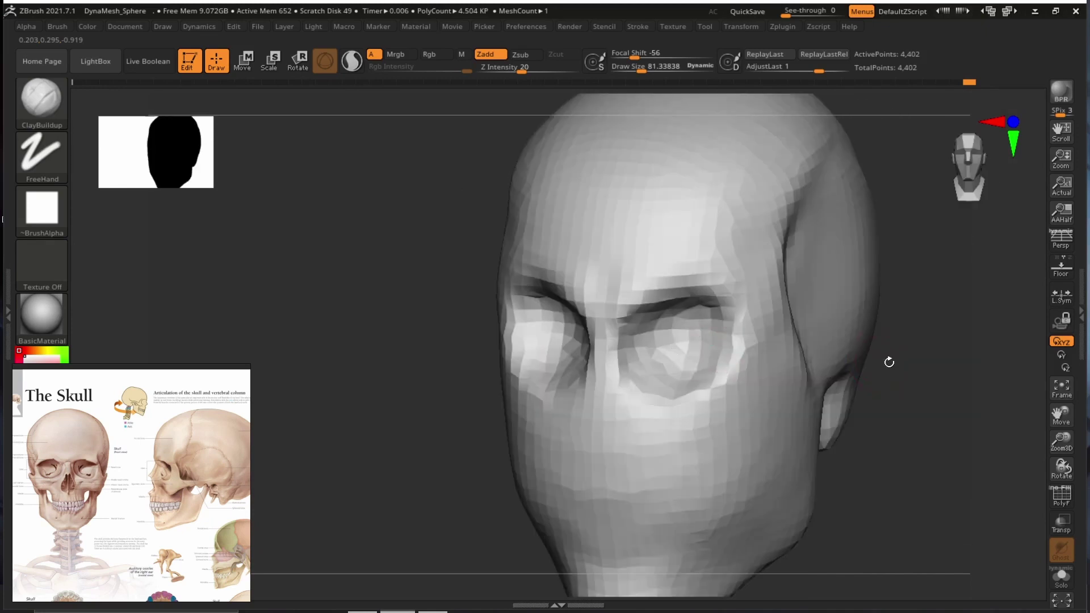
Set the draw size to about 95, try carving the inner wall of the eye socket, and undo the last stroke.
key("s")
left_click_drag(652, 336, 658, 336)
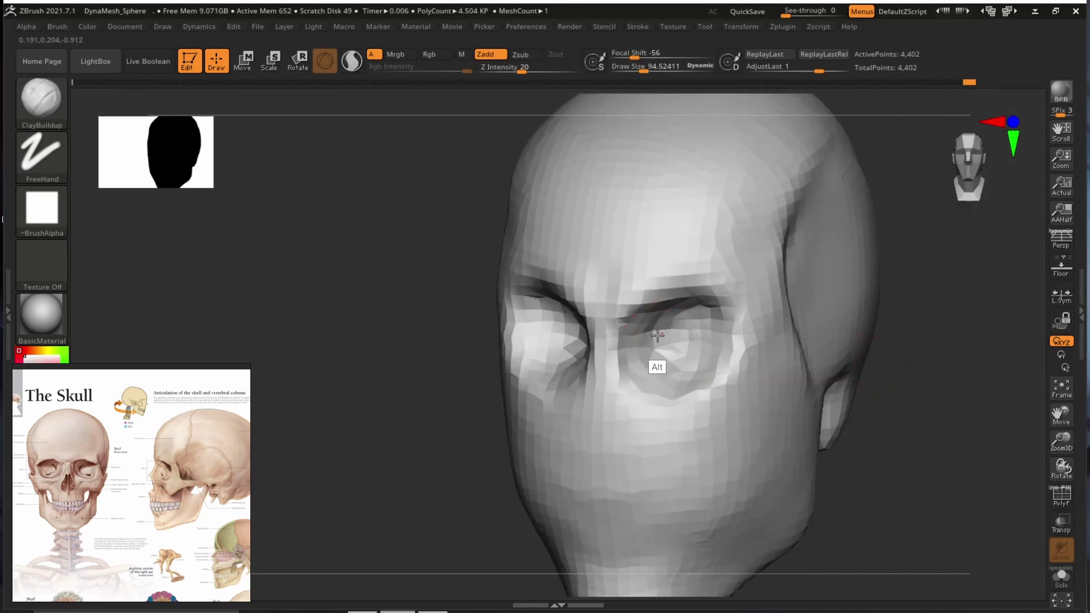
right_click_drag(671, 339, 647, 348)
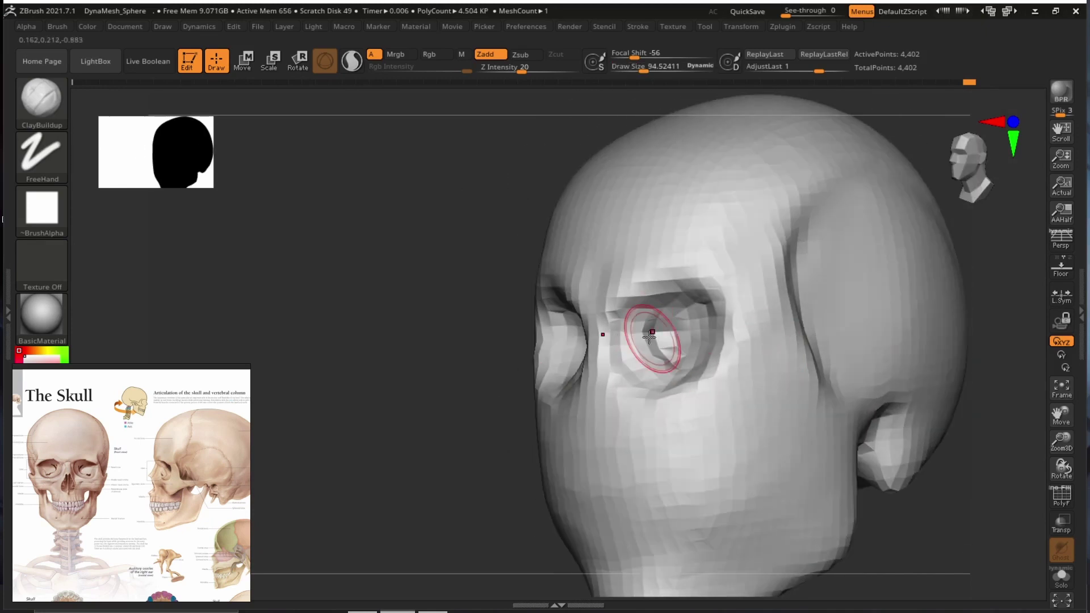
mouse_move(973, 336)
left_mouse_down()
mouse_move(999, 360)
mouse_move(973, 353)
mouse_move(977, 329)
left_mouse_up()
key("ctrl")
key("ctrl+z")
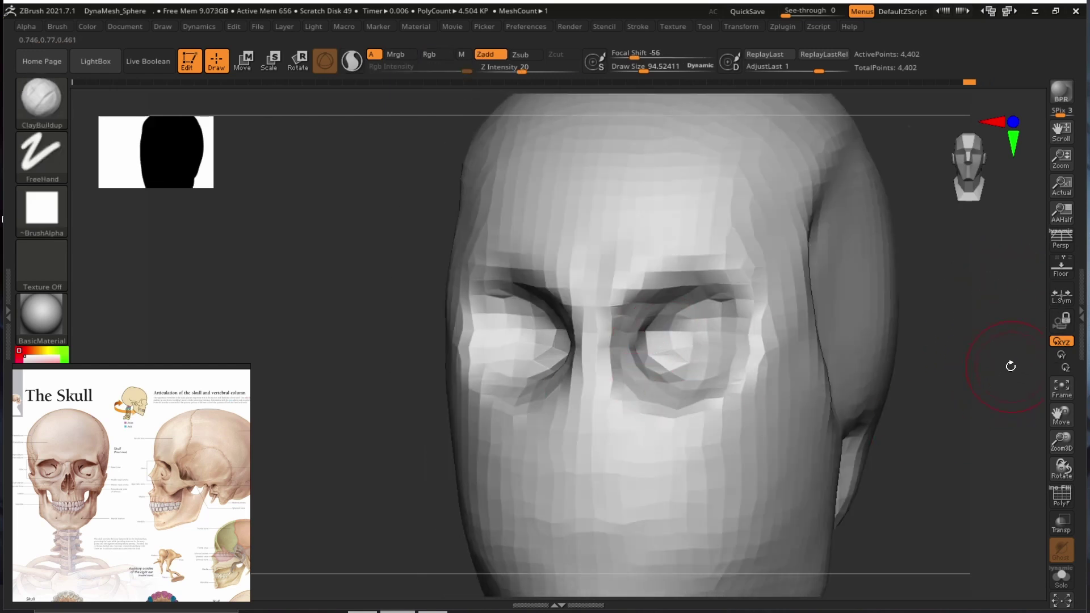
Deepen the inner and lower walls of the eye sockets with ClayBuildup strokes.
left_click_drag(1011, 366, 965, 363)
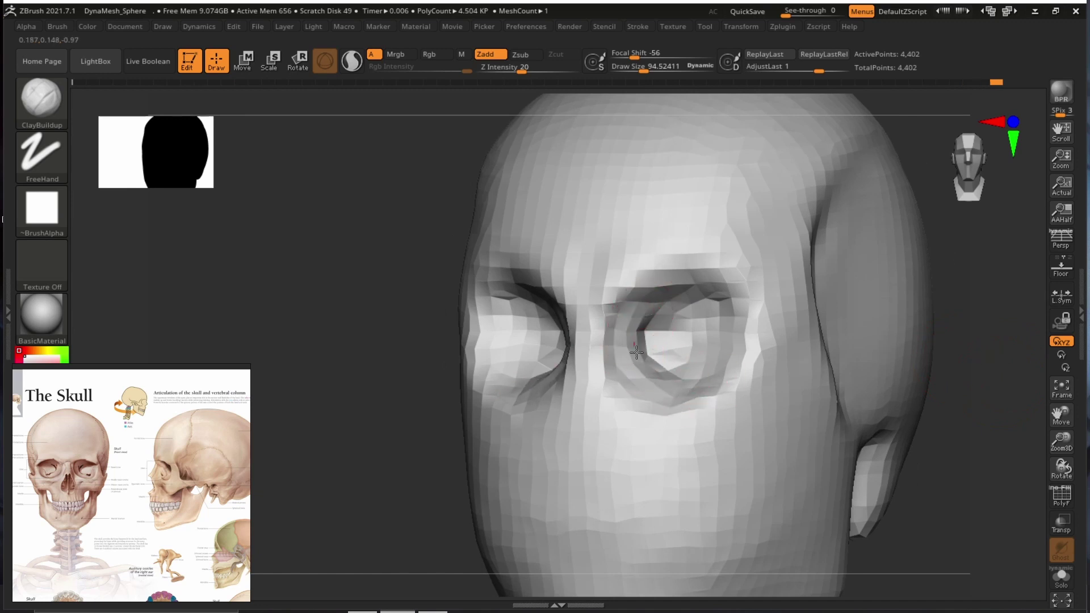
left_click_drag(1003, 323, 998, 336)
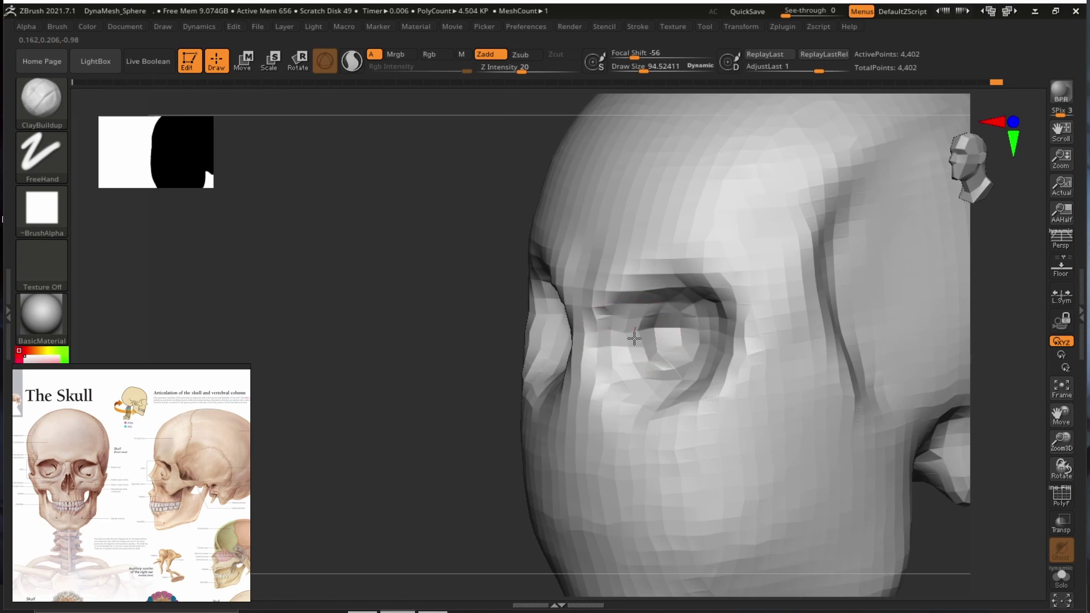
left_click_drag(646, 374, 637, 364)
left_click_drag(329, 363, 460, 366)
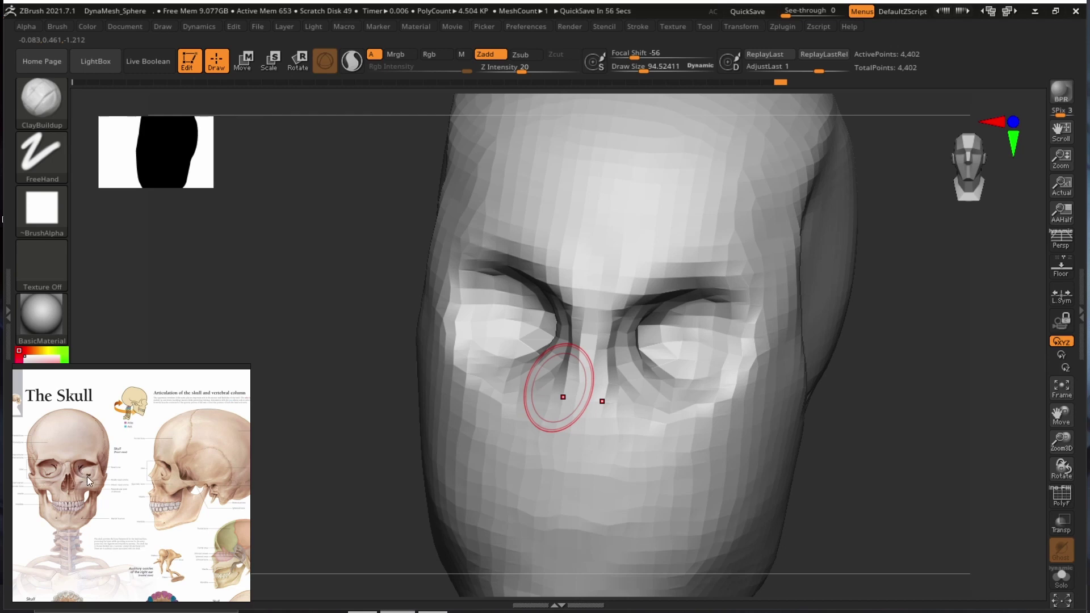
Examine the brow and eye sockets in side profile against the side view of the reference skull.
left_click_drag(902, 377, 647, 361, "shift")
left_click_drag(808, 392, 921, 355, "alt")
left_click_drag(854, 337, 757, 360, "alt")
left_click_drag(811, 366, 942, 363)
mouse_move(941, 363)
left_mouse_down()
mouse_move(876, 350)
mouse_move(927, 353)
left_mouse_up()
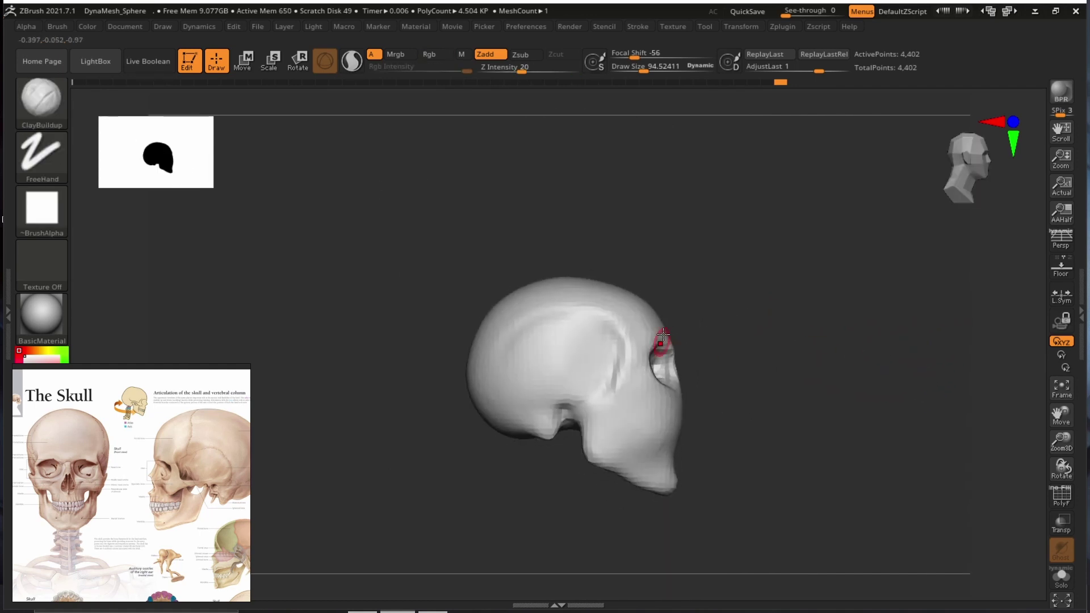
Set the ClayBuildup draw size to about 81 and check the face from the front and at a three-quarter angle.
left_click_drag(837, 398, 878, 336, "shift")
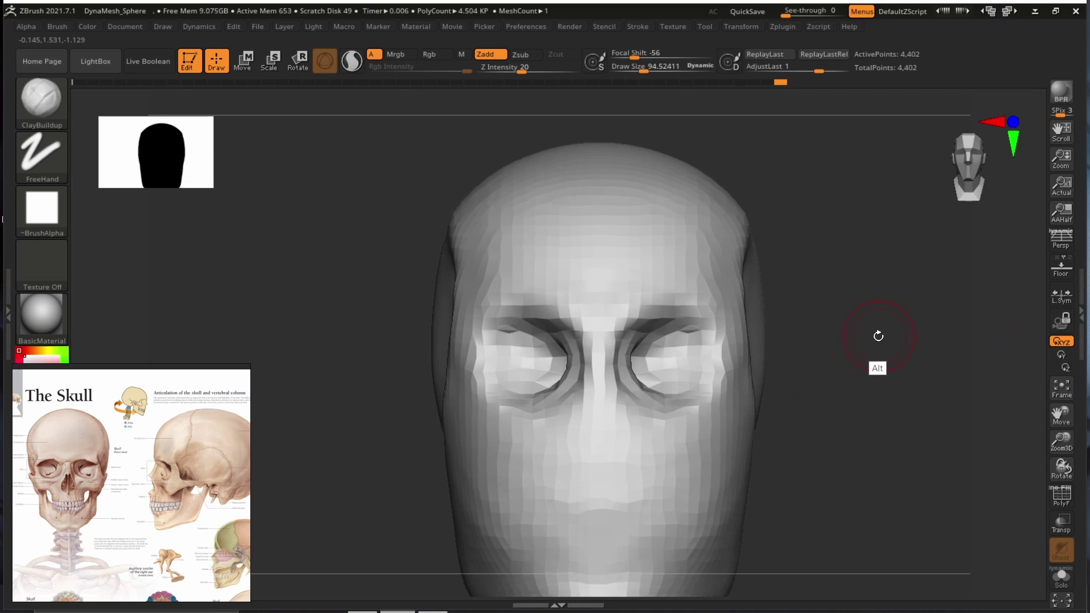
mouse_move(874, 473)
left_mouse_down("alt")
mouse_move(876, 374)
mouse_move(907, 363)
mouse_move(906, 400)
left_mouse_up("alt")
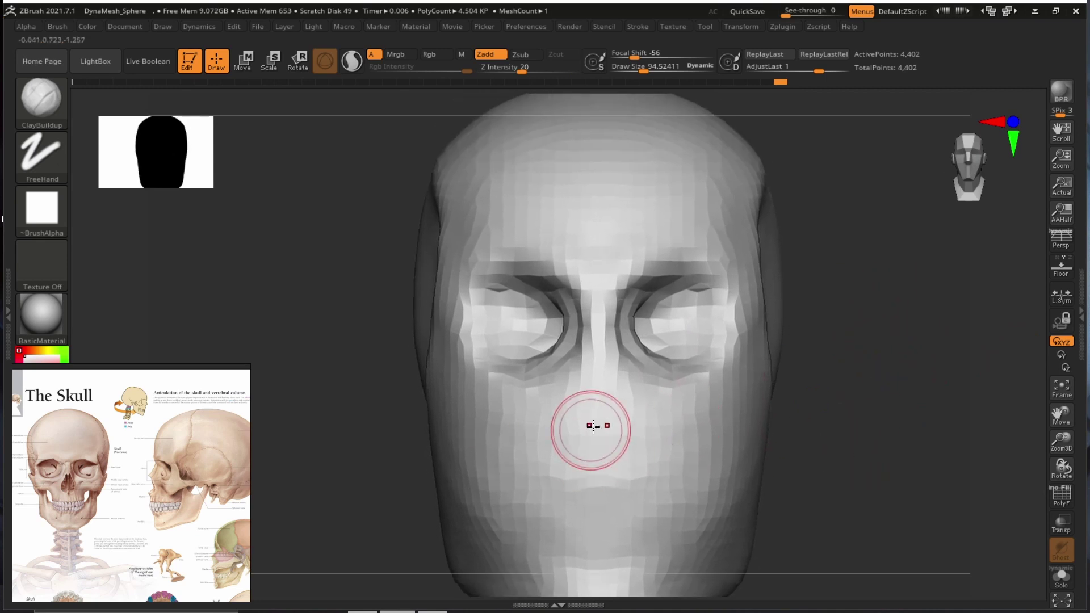
key("s")
left_click_drag(596, 435, 593, 436)
mouse_move(874, 379)
left_mouse_down("alt")
mouse_move(908, 355)
mouse_move(813, 369)
left_mouse_up("alt")
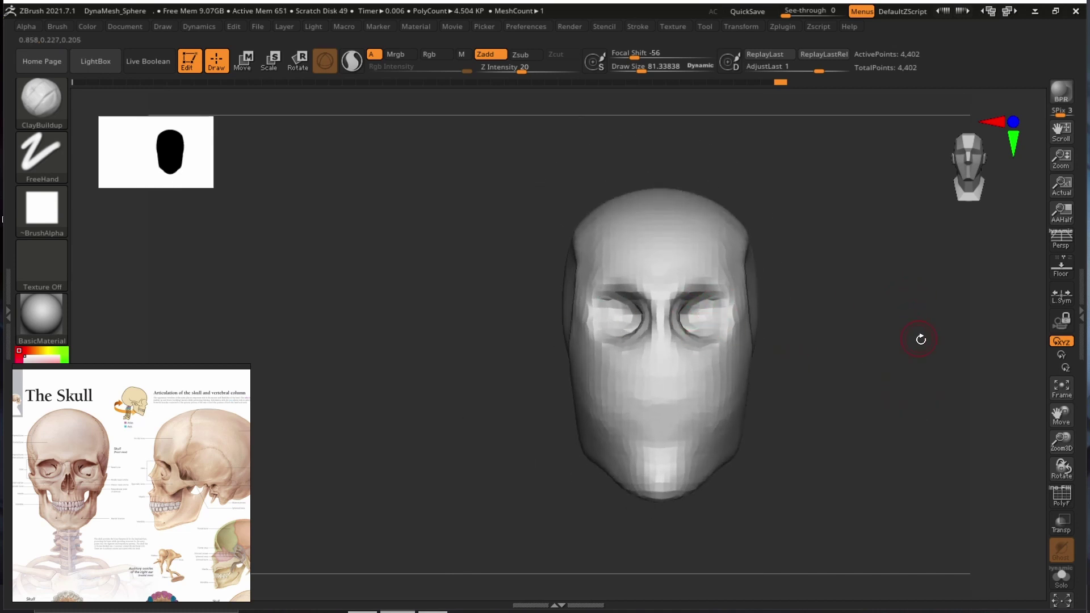
right_click_drag(920, 339, 974, 370)
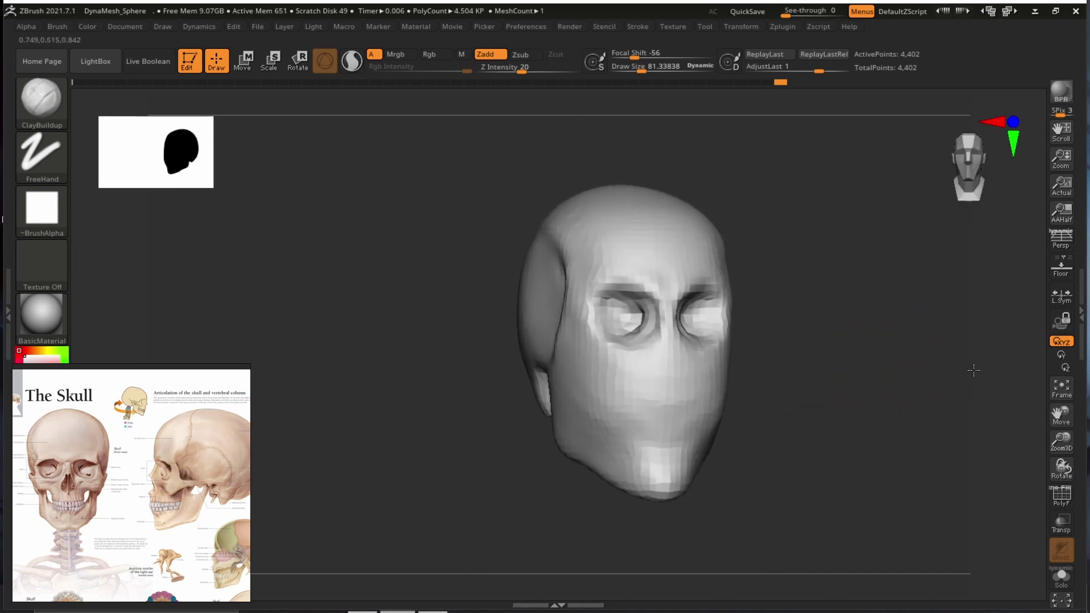
right_click_drag(812, 335, 890, 350, "shift")
Try carving a nasal opening below the eye sockets with subtractive ClayBuildup strokes, and undo the strokes.
mouse_move(891, 350)
left_mouse_down("alt")
mouse_move(923, 364)
mouse_move(869, 351)
left_mouse_up("alt")
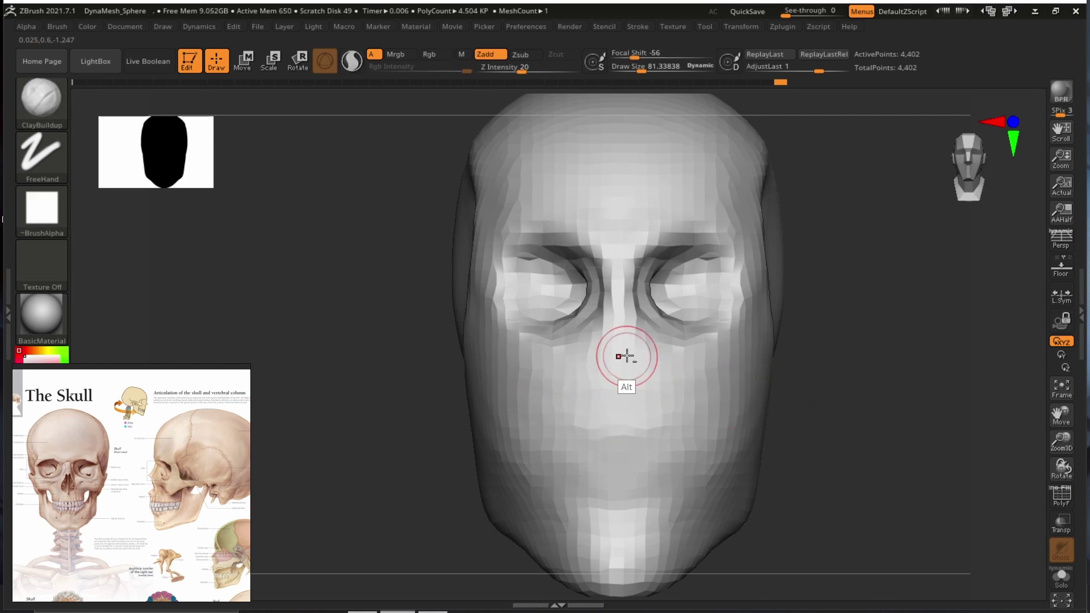
left_click_drag(952, 411, 964, 434)
key("ctrl+z")
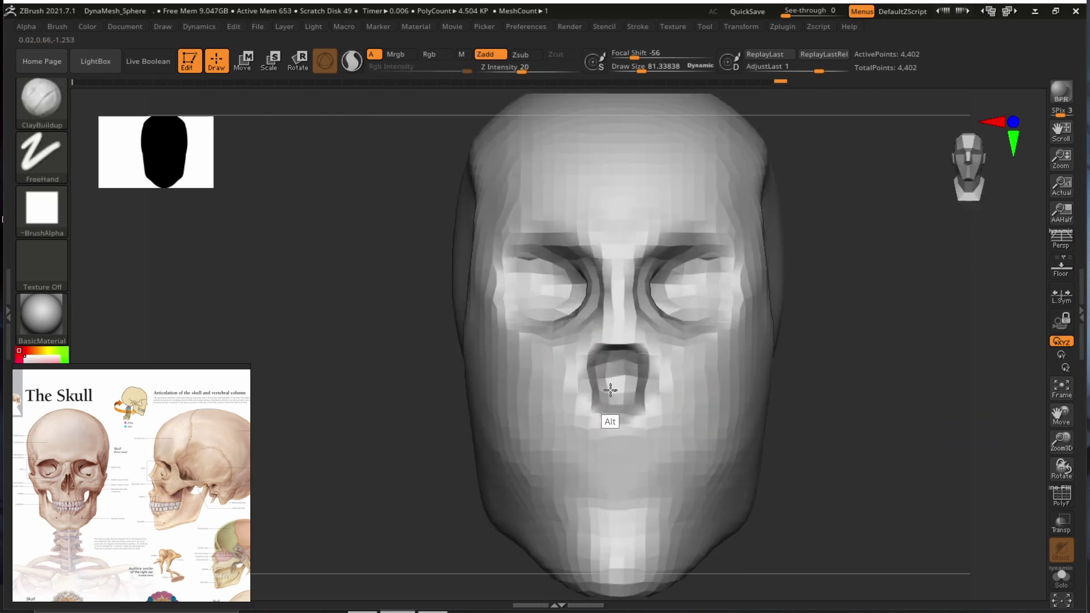
left_click_drag(918, 368, 895, 360, "alt")
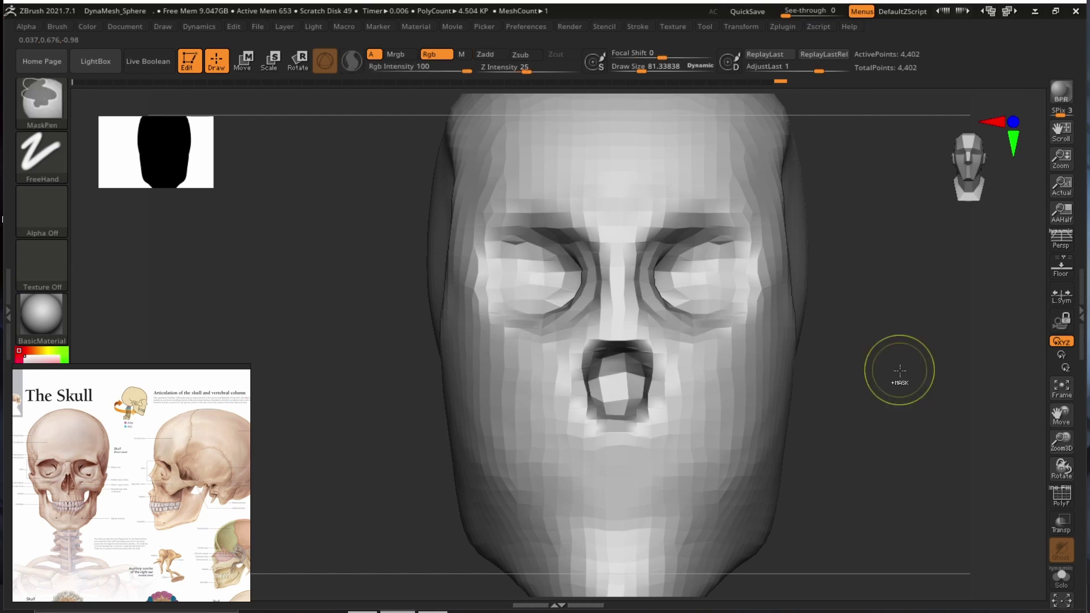
key("ctrl+z")
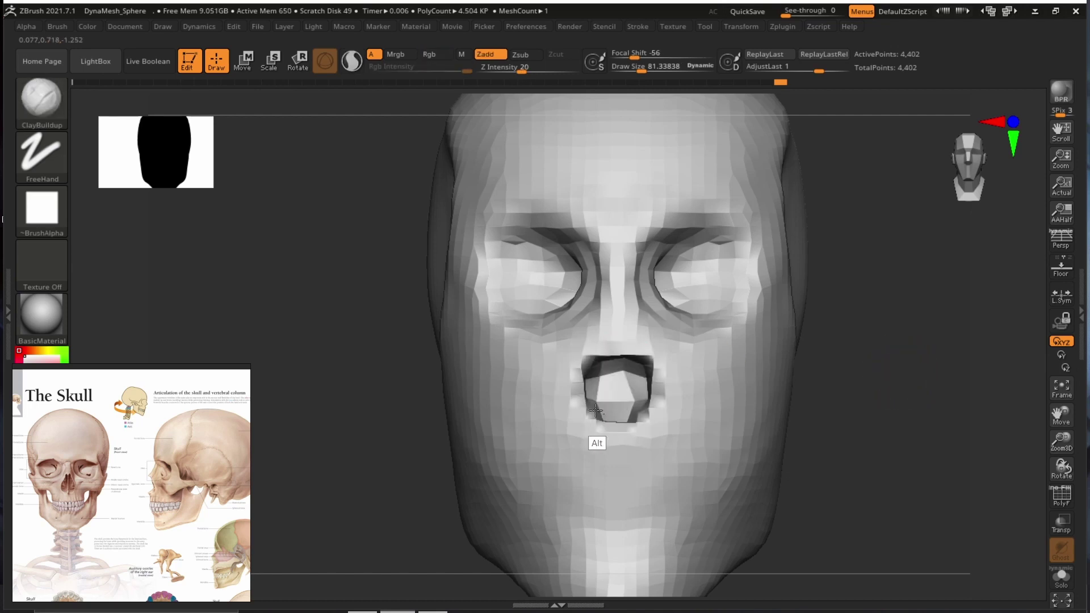
right_click_drag(595, 410, 907, 392)
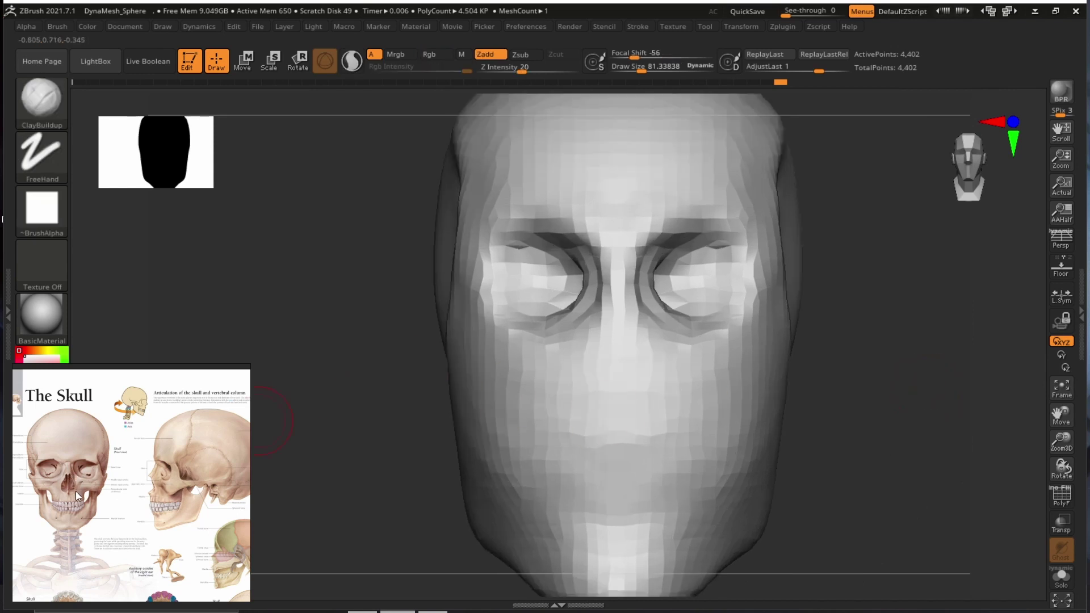
Examine the shape of the nasal opening on the front and side views of the reference skulls.
left_click_drag(126, 547, 161, 393, "alt")
mouse_move(46, 512)
left_mouse_down("alt")
mouse_move(157, 480)
mouse_move(170, 329)
left_mouse_up("alt")
mouse_move(157, 507)
left_mouse_down("alt")
mouse_move(174, 285)
mouse_move(164, 446)
mouse_move(140, 490)
left_mouse_up("alt")
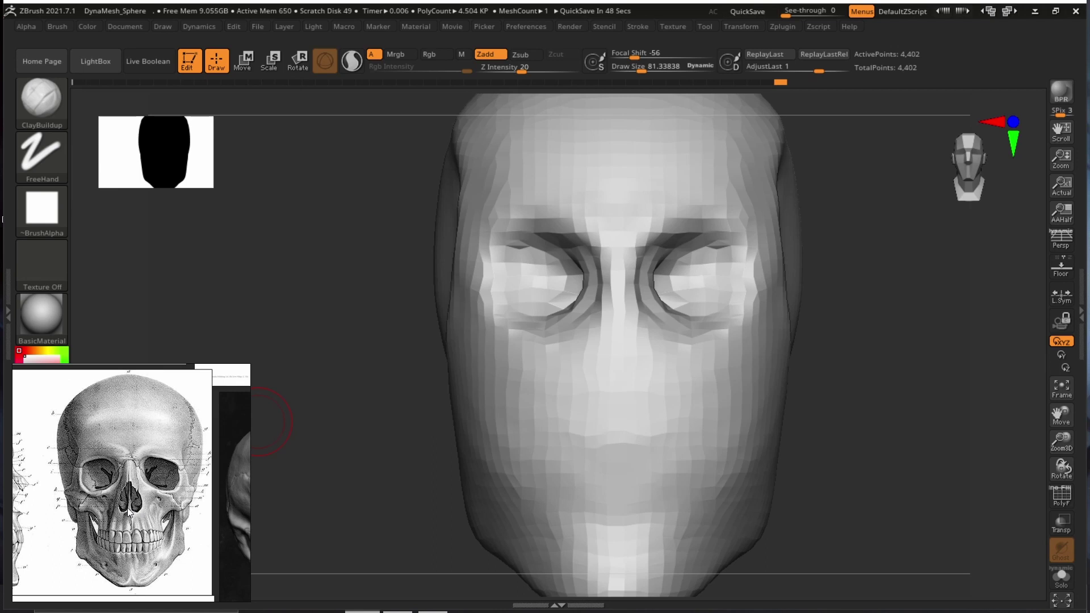
left_click_drag(94, 537, 194, 538, "alt")
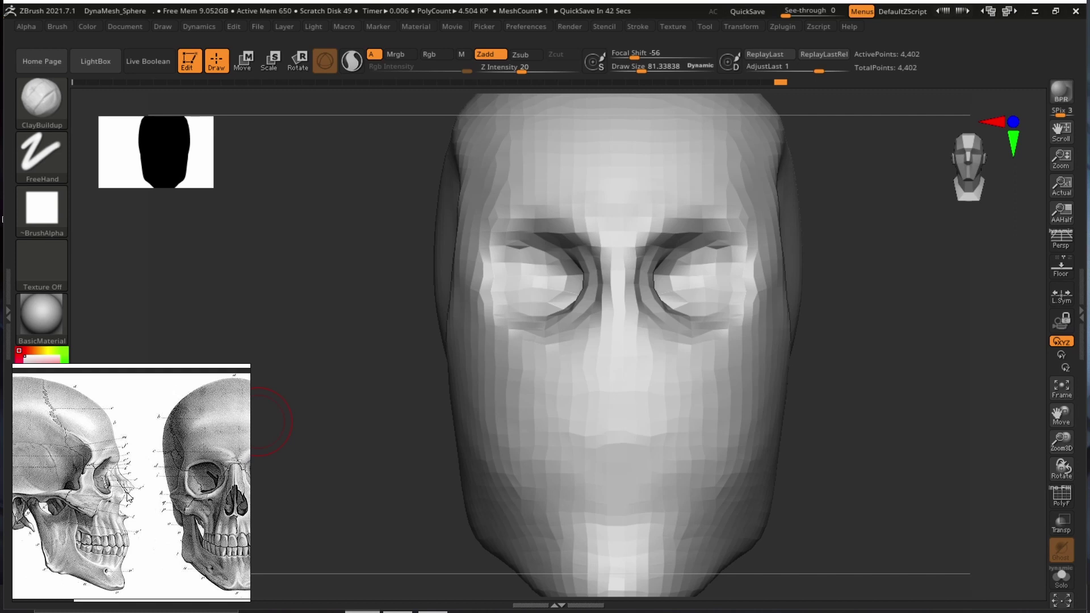
left_click_drag(177, 461, 167, 469, "alt")
left_click_drag(227, 438, 62, 585, "alt")
left_click_drag(193, 423, 94, 566, "alt")
left_click_drag(166, 450, 173, 470, "alt")
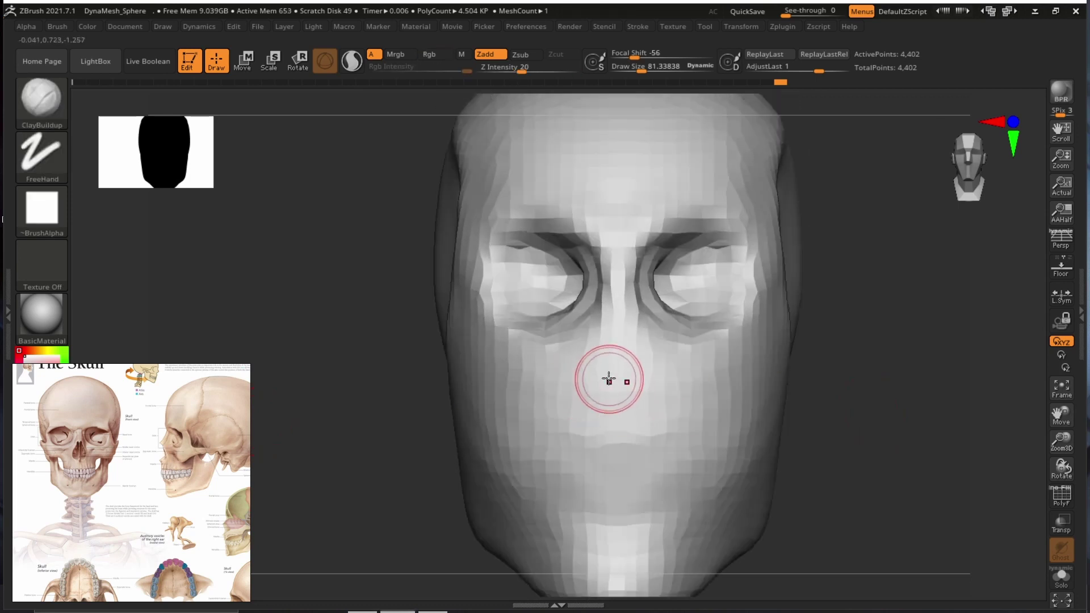
Carve a roughly triangular nasal opening in the middle of the face with subtractive ClayBuildup strokes.
mouse_move(616, 390)
left_mouse_down("alt")
mouse_move(619, 356)
mouse_move(596, 420)
mouse_move(618, 383)
mouse_move(588, 407)
left_mouse_up("alt")
mouse_move(835, 405)
left_mouse_down("alt")
mouse_move(841, 381)
mouse_move(856, 391)
left_mouse_up("alt")
mouse_move(857, 390)
left_mouse_down("alt")
mouse_move(854, 367)
mouse_move(851, 423)
left_mouse_up("alt")
mouse_move(613, 376)
left_mouse_down("alt")
mouse_move(592, 427)
mouse_move(649, 446)
left_mouse_up("alt")
Pull the nasal bone forward above the nasal opening in side profile, using the Move brush at a draw size of about 129.
left_click_drag(872, 410, 954, 404)
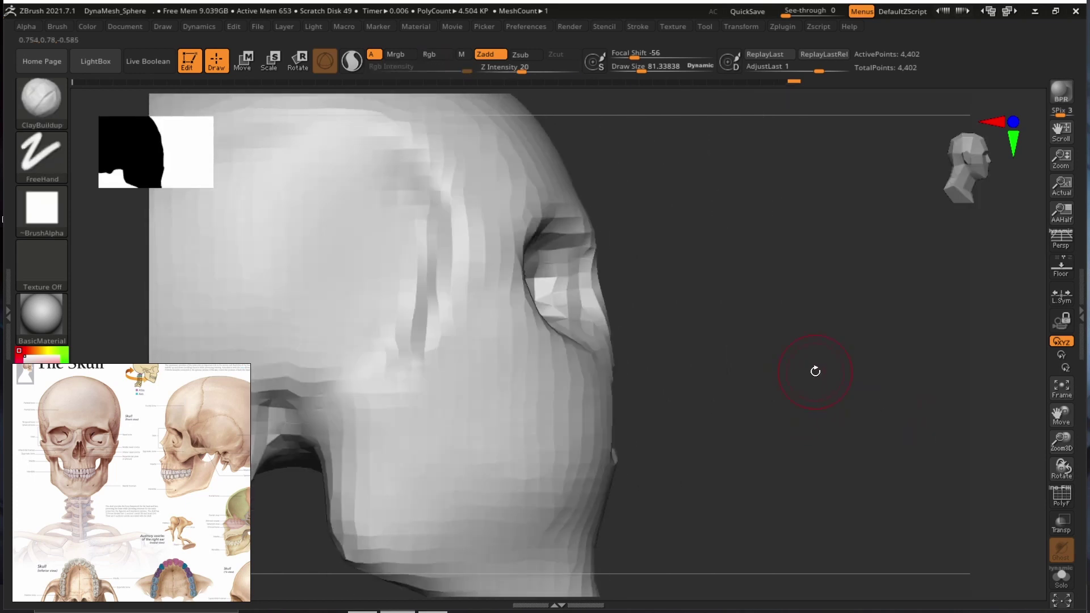
key("b")
key("m")
key("v")
key("s")
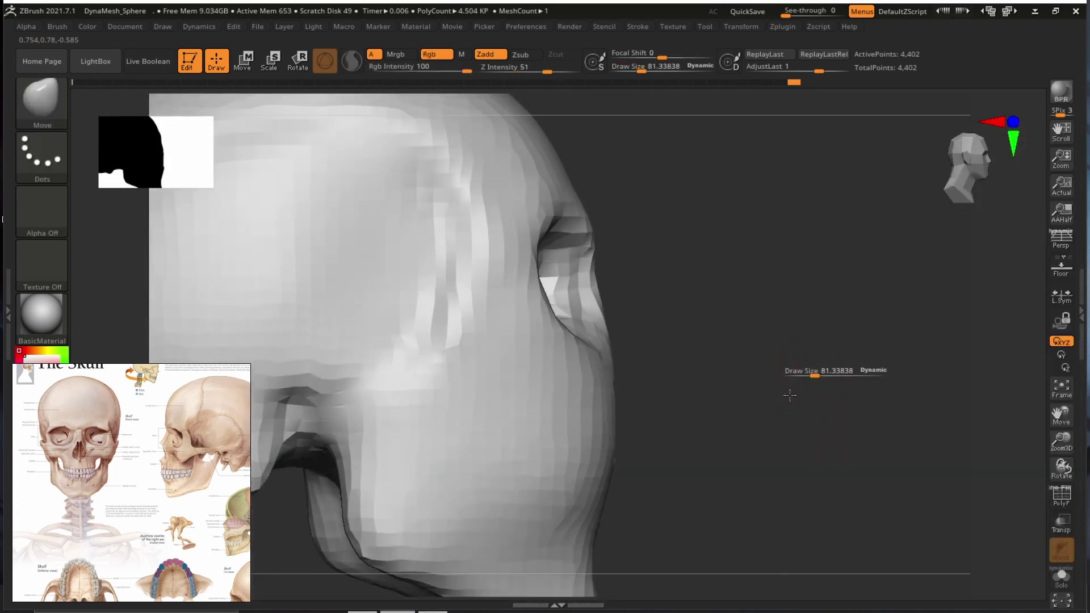
mouse_move(790, 395)
left_mouse_down()
mouse_move(778, 392)
mouse_move(812, 374)
left_mouse_up()
mouse_move(847, 364)
left_mouse_down()
mouse_move(721, 350)
mouse_move(713, 334)
mouse_move(625, 331)
mouse_move(643, 327)
mouse_move(632, 326)
mouse_move(618, 335)
left_mouse_up()
key("s")
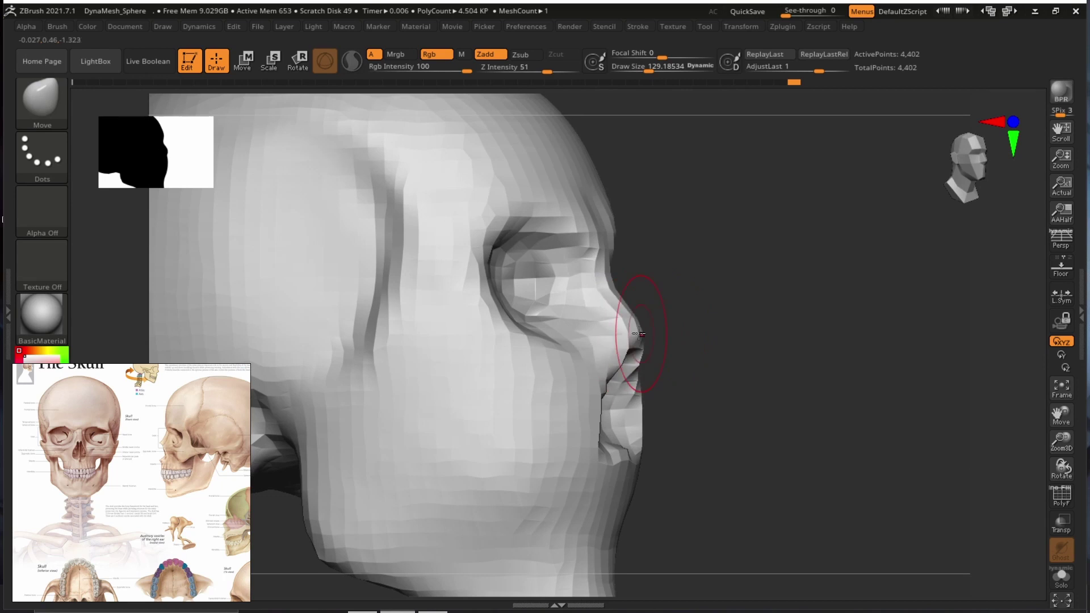
mouse_move(733, 332)
left_mouse_down()
mouse_move(823, 343)
mouse_move(721, 323)
left_mouse_up()
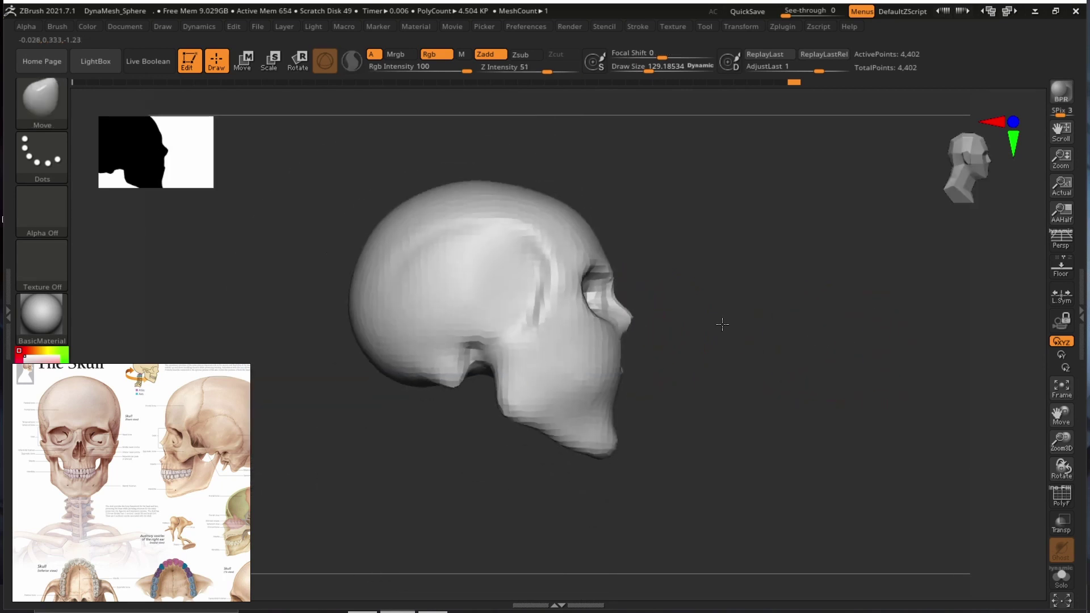
Check the nose from the front, reduce the draw size, and refine the nasal bridge in profile with Move.
left_click_drag(816, 355, 741, 341)
left_click_drag(806, 336, 875, 322, "alt")
left_click_drag(876, 321, 844, 333, "alt")
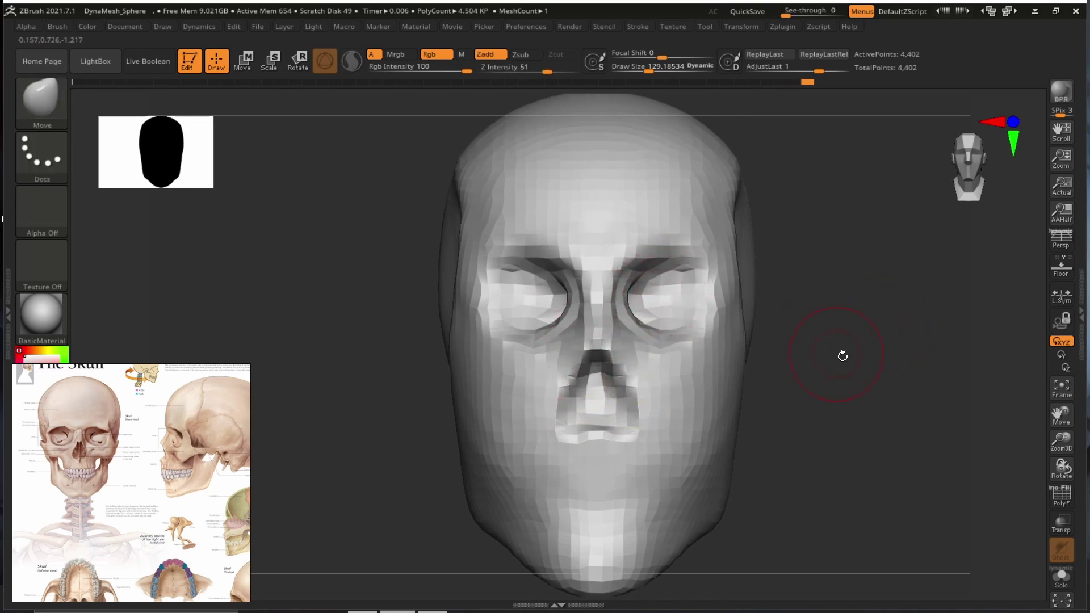
left_click_drag(842, 355, 839, 332, "alt")
left_click_drag(804, 351, 880, 356)
left_click_drag(880, 356, 895, 408, "alt")
left_click_drag(630, 338, 669, 328, "alt")
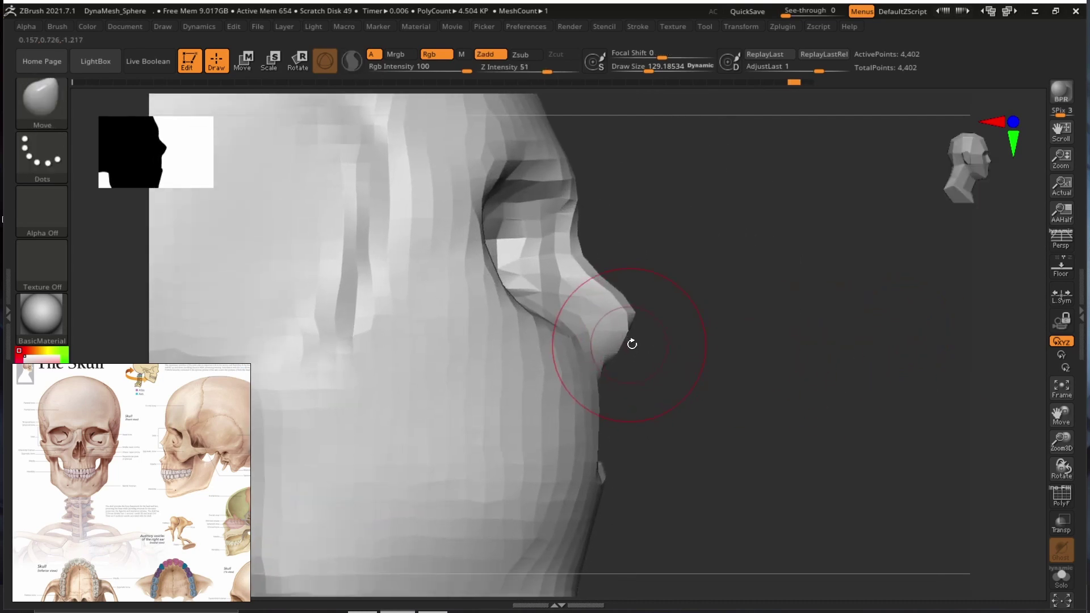
key("bracketleft")
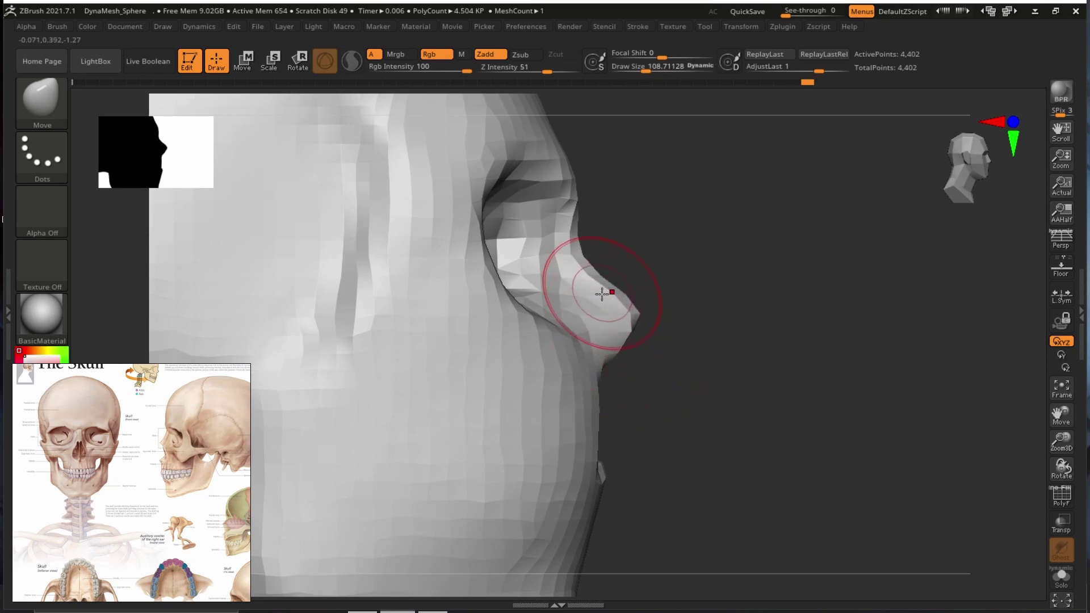
key("bracketleft")
key("bracketleft")
left_click_drag(596, 280, 620, 279)
Set the draw size to about 119 and reshape the nasal bridge and the tip of the nasal bone with Move.
key("s")
left_click_drag(798, 312, 777, 261, "alt")
left_click_drag(630, 280, 746, 294)
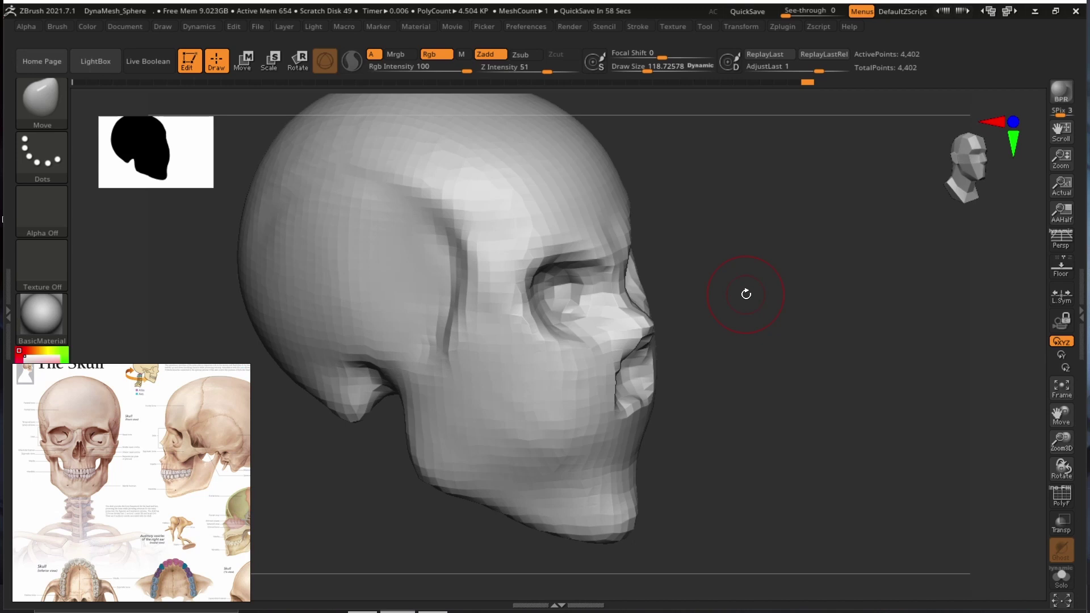
left_click_drag(822, 344, 824, 338)
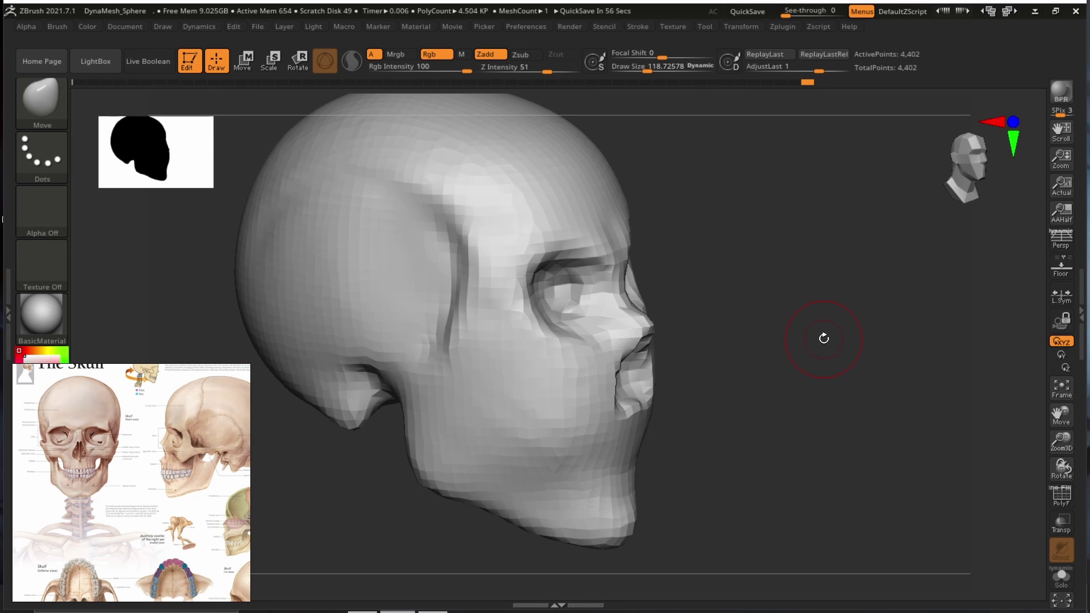
left_click_drag(754, 393, 818, 366)
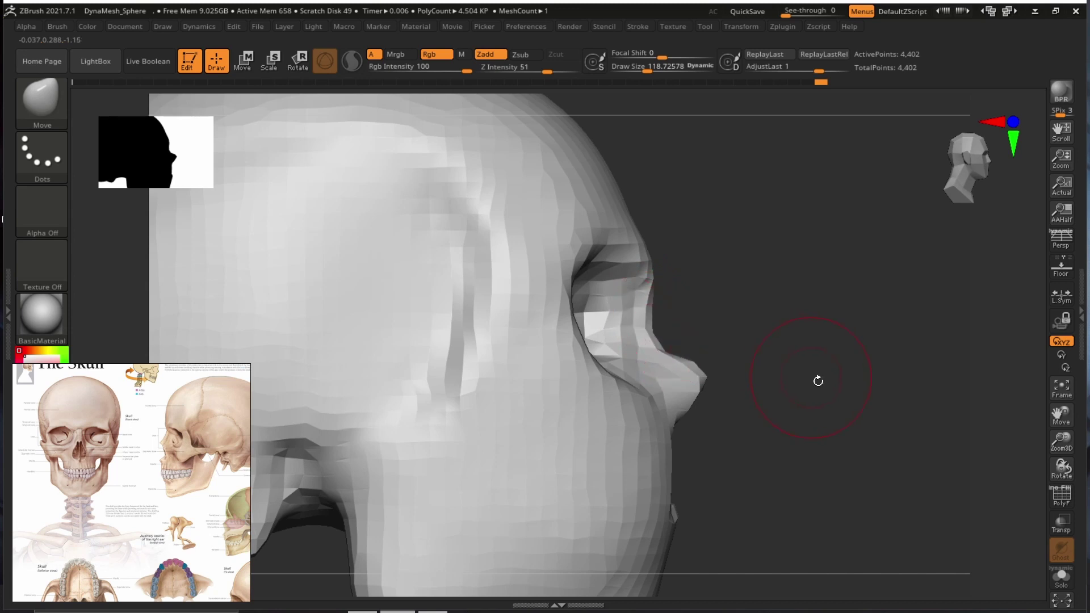
left_click_drag(818, 380, 831, 366)
left_click_drag(696, 314, 716, 359)
Set the draw size to about 109 and push in the root of the nose below the brow with Move.
key("s")
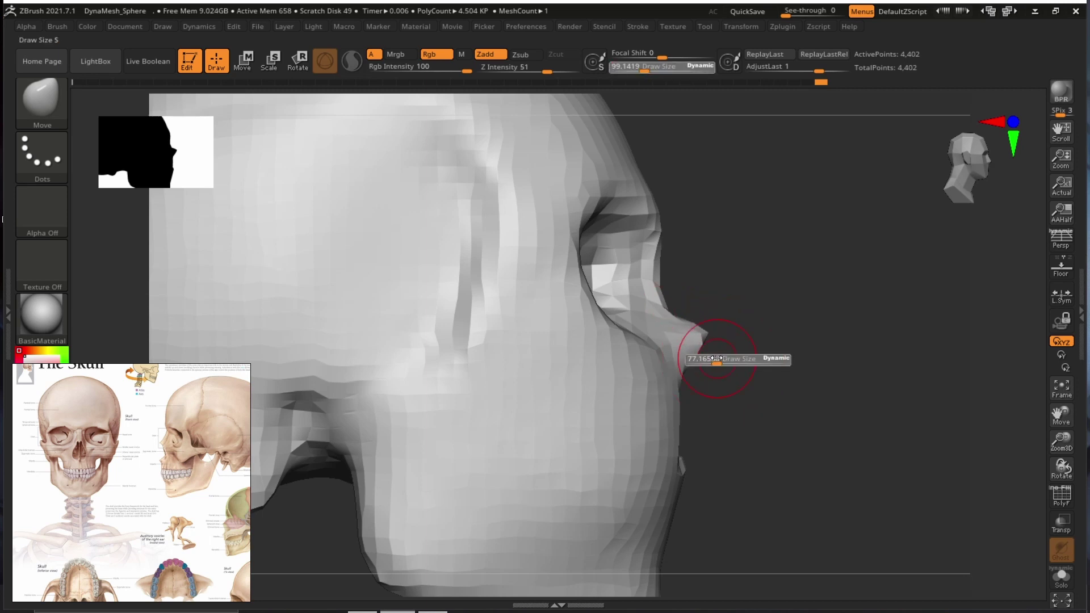
key("s")
left_click_drag(659, 279, 662, 278)
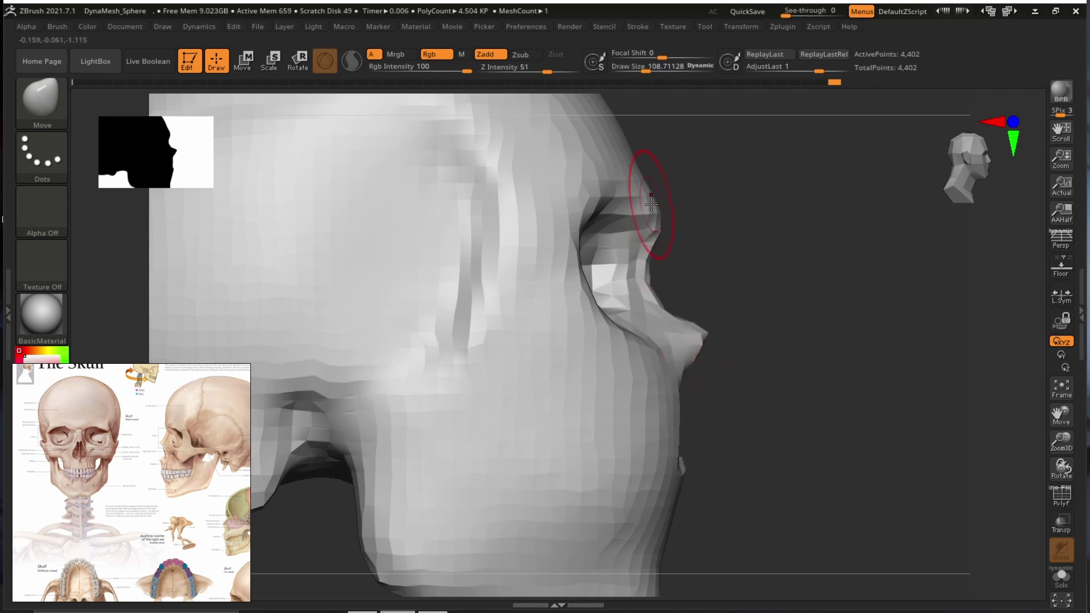
left_click_drag(690, 230, 638, 188)
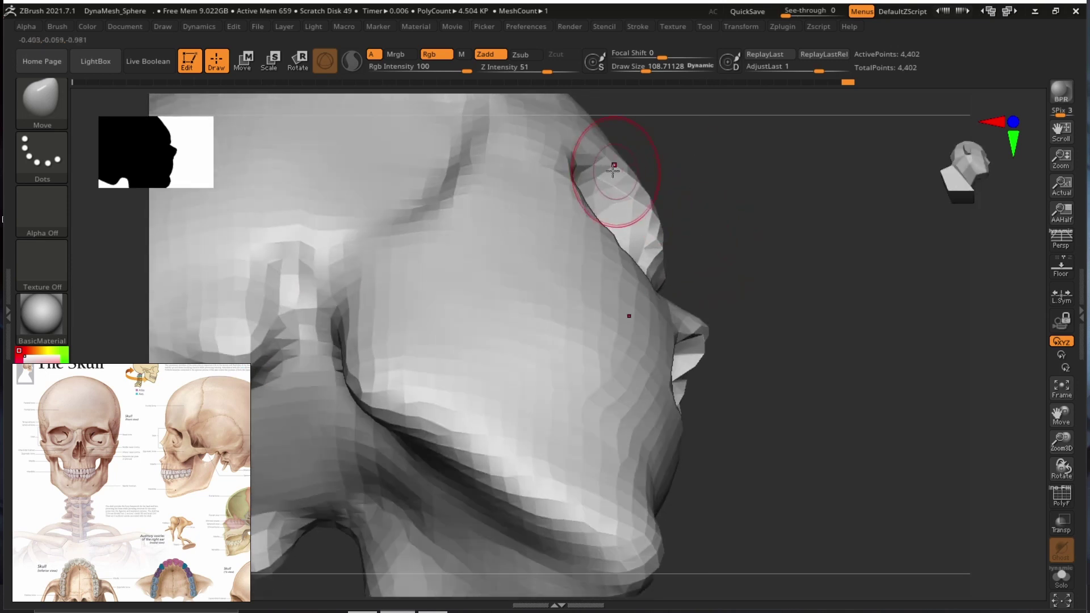
left_click_drag(716, 222, 673, 170)
left_click_drag(773, 223, 704, 134)
mouse_move(577, 146)
left_mouse_down("alt")
mouse_move(581, 132)
mouse_move(576, 145)
left_mouse_up("alt")
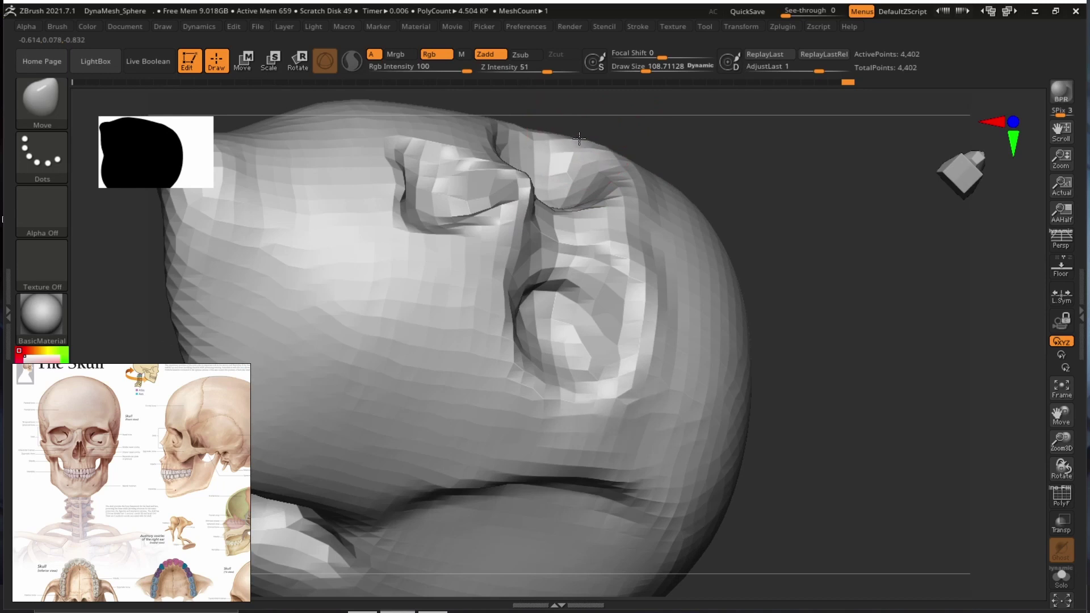
Set the draw size to about 163 and reshape the upper and outer rims of the eye sockets with Move.
mouse_move(772, 250)
left_mouse_down("alt")
mouse_move(729, 200)
mouse_move(720, 214)
mouse_move(885, 285)
mouse_move(932, 419)
mouse_move(881, 395)
mouse_move(883, 440)
left_mouse_up("alt")
key("s")
left_click_drag(789, 305, 798, 305)
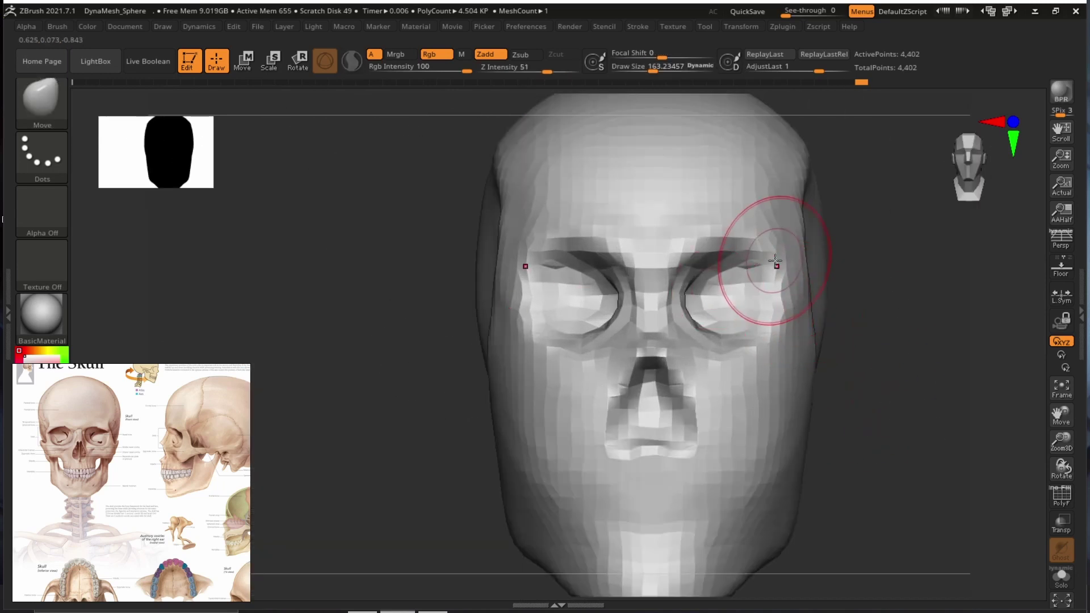
left_click_drag(777, 264, 781, 280)
mouse_move(871, 315)
left_mouse_down()
mouse_move(915, 324)
mouse_move(864, 353)
mouse_move(763, 345)
left_mouse_up()
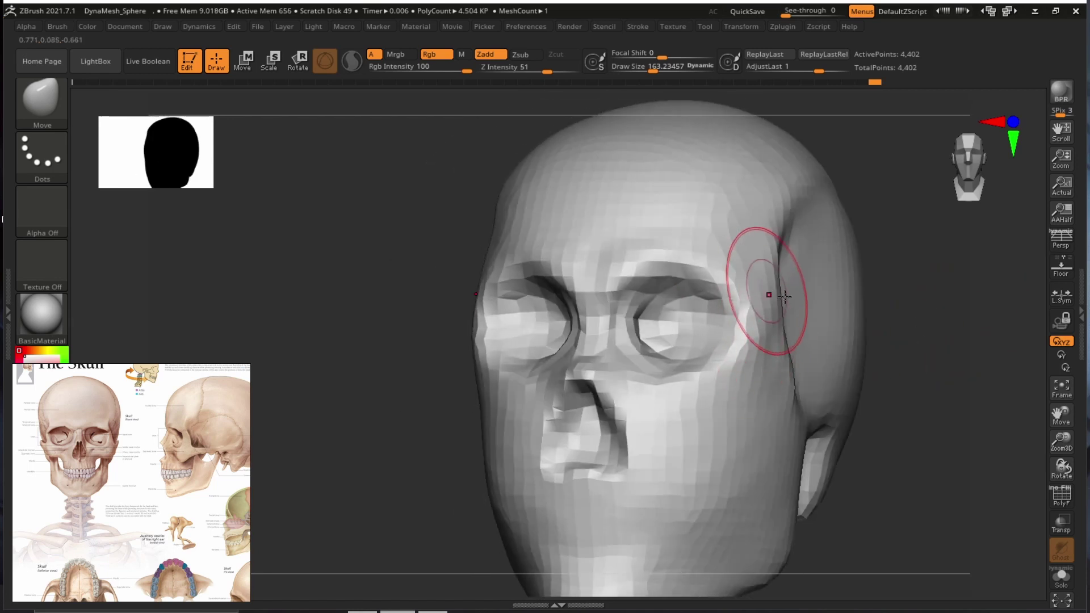
mouse_move(867, 306)
left_mouse_down()
mouse_move(892, 319)
mouse_move(850, 359)
left_mouse_up()
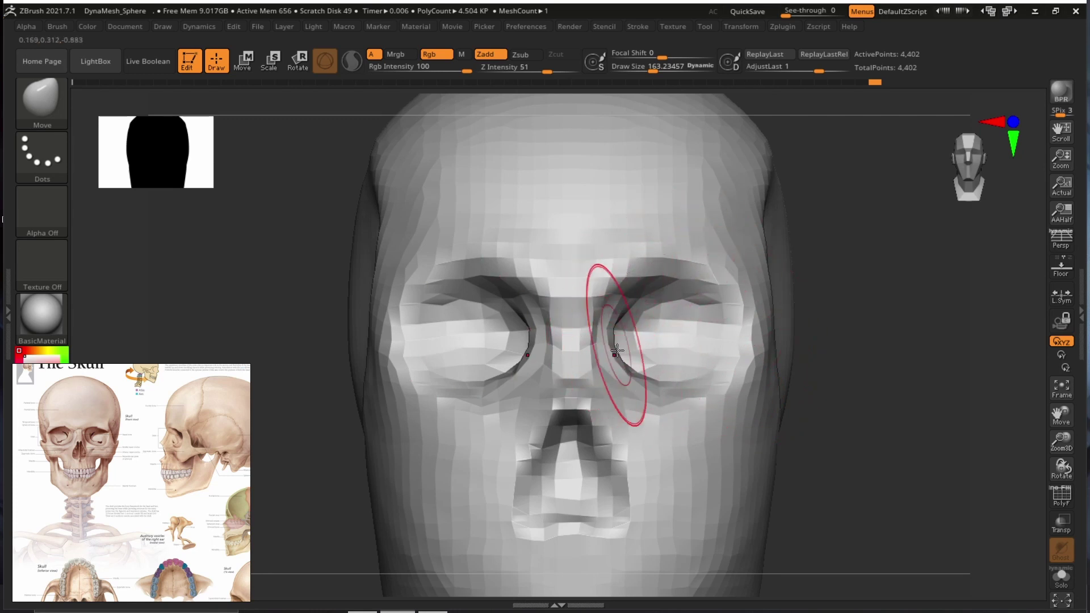
Compare the eye sockets with the enlarged front-view reference skull and nudge their outer rims using Move at a draw size of about 109.
left_click_drag(839, 363, 863, 343, "alt")
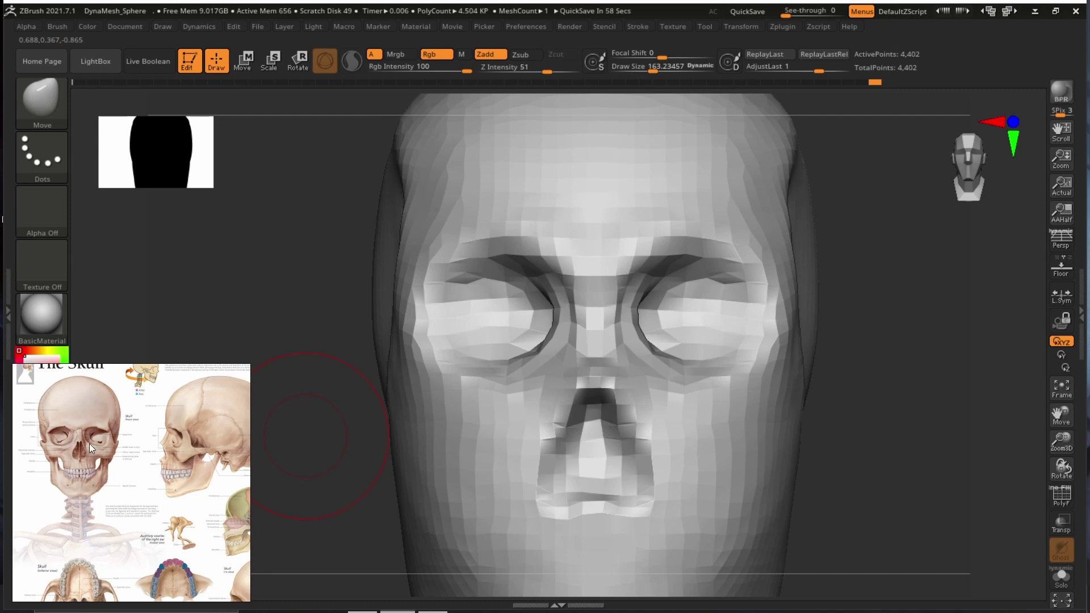
scroll(89, 428, "up", 6)
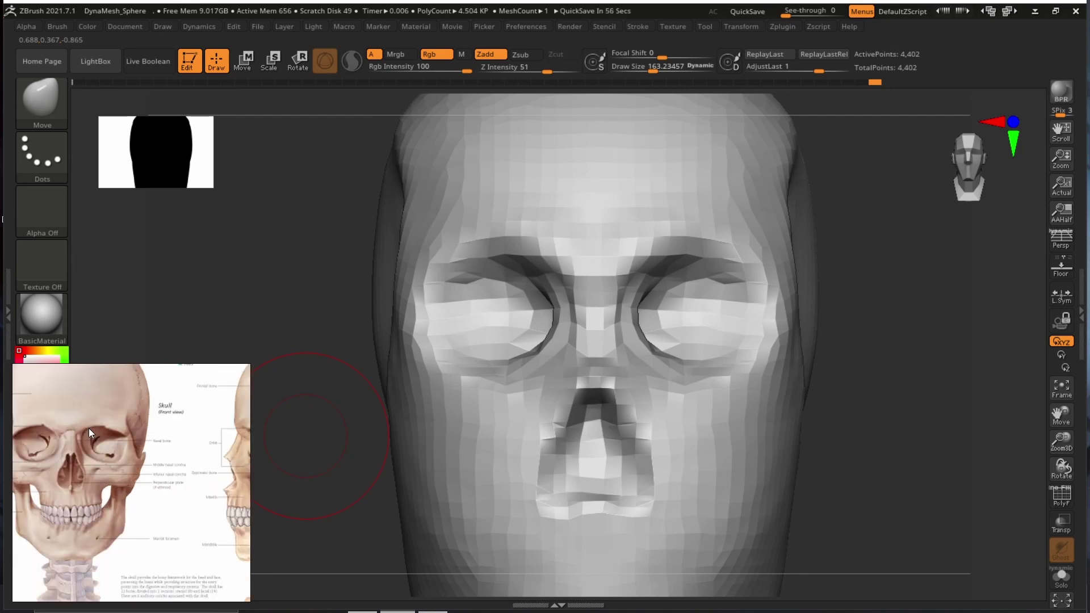
scroll(98, 431, "down", 3)
middle_click_drag(136, 441, 183, 448)
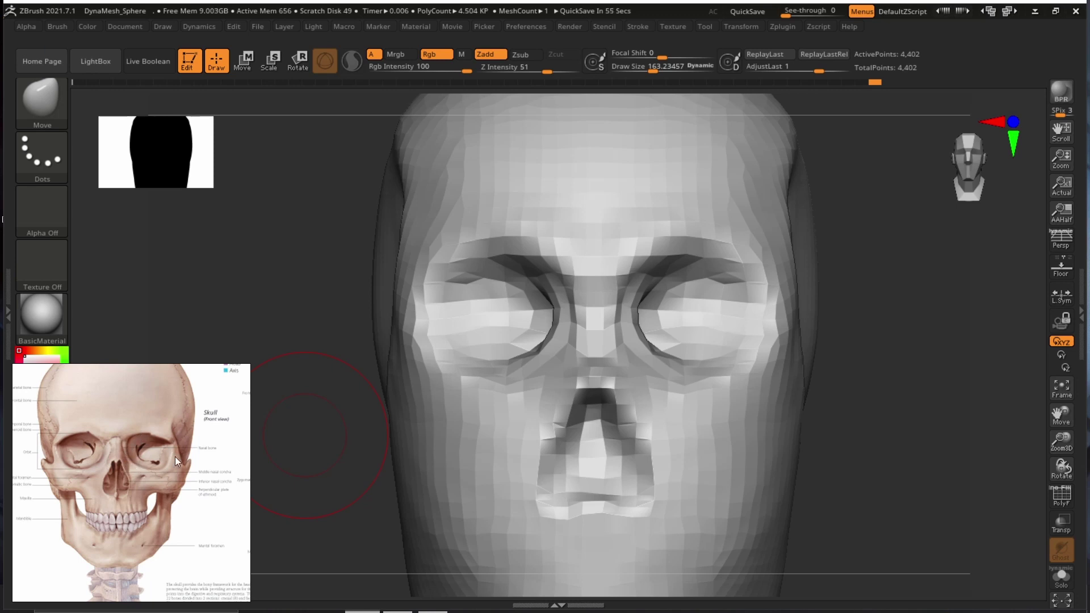
left_click_drag(1002, 401, 959, 397)
key("s")
left_click_drag(745, 322, 737, 322)
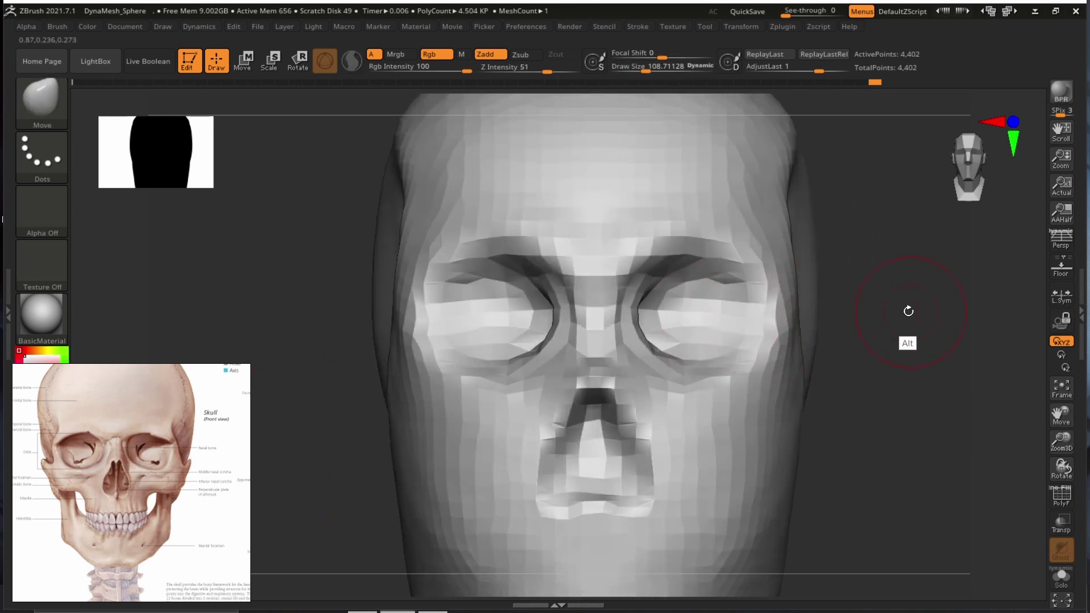
Set the draw size to about 124 and reshape the inner corners and the upper and lower rims of the eye sockets with Move.
mouse_move(909, 311)
left_mouse_down("alt")
mouse_move(863, 295)
mouse_move(805, 326)
mouse_move(863, 319)
mouse_move(853, 323)
left_mouse_up("alt")
key("s")
left_click_drag(760, 333, 762, 332)
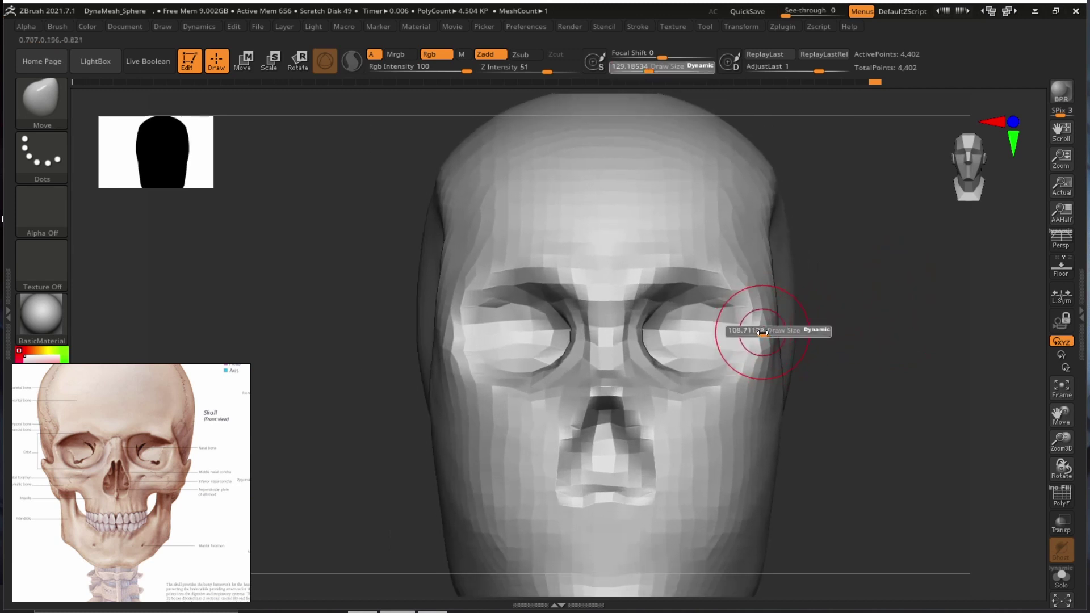
left_click(763, 332)
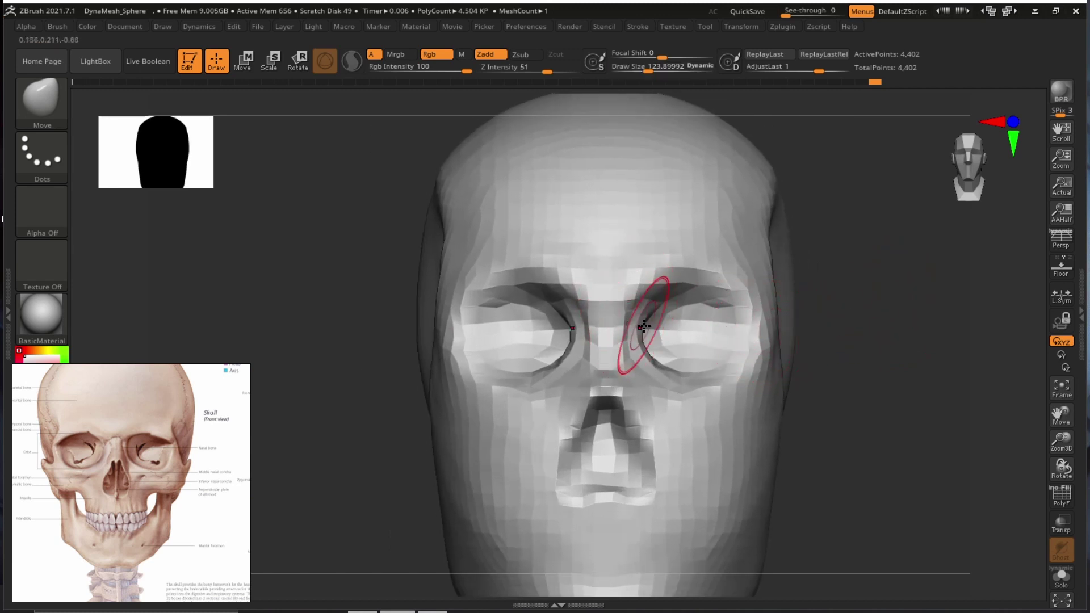
left_click_drag(649, 329, 639, 346)
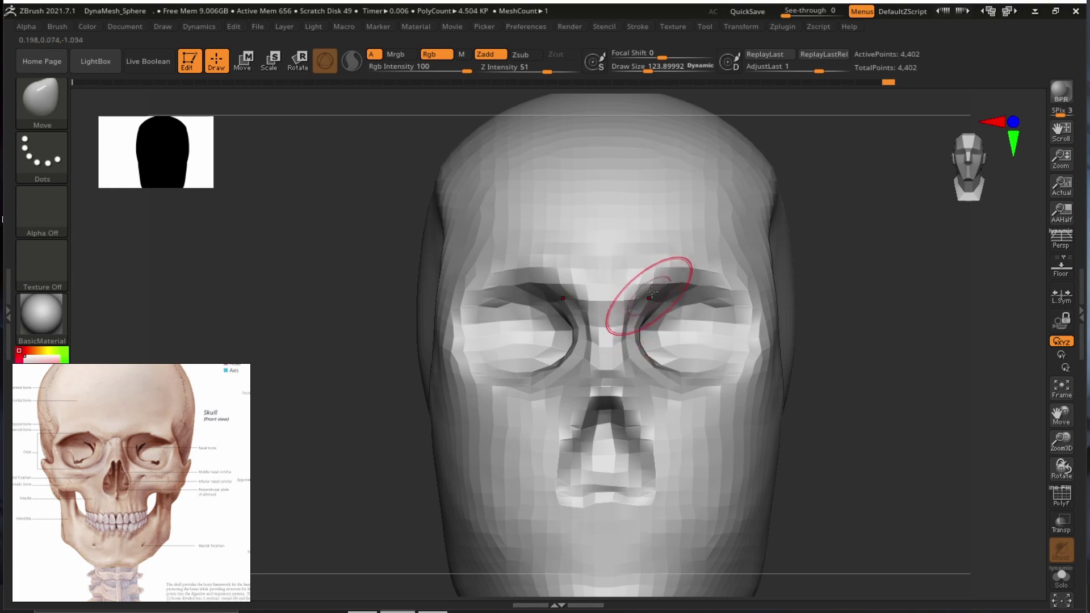
mouse_move(649, 292)
left_mouse_down()
mouse_move(673, 280)
mouse_move(732, 292)
mouse_move(749, 323)
mouse_move(726, 385)
left_mouse_up()
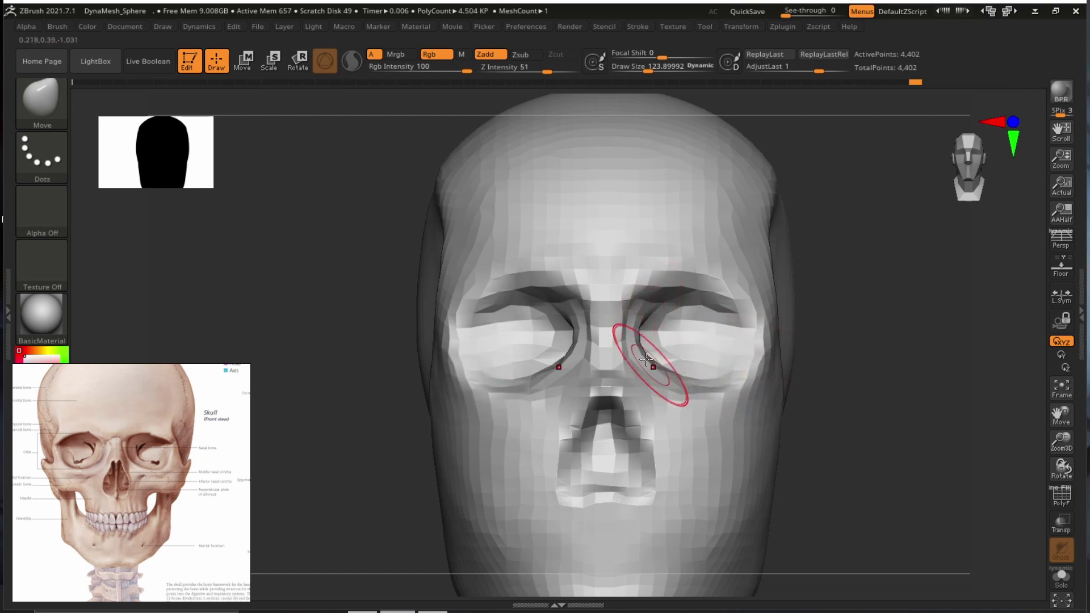
left_click_drag(653, 363, 647, 368)
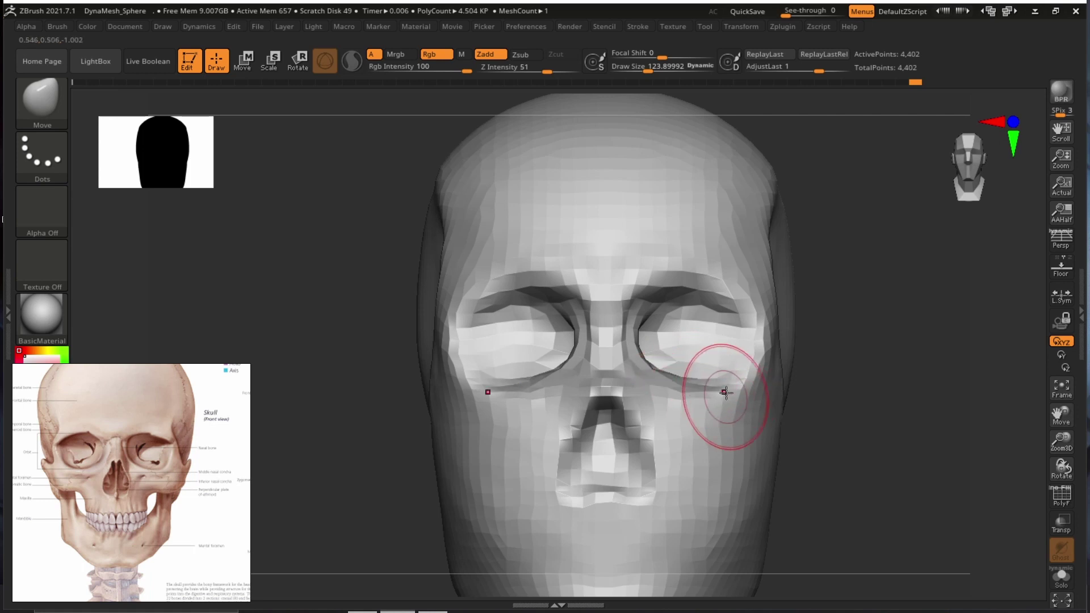
Set the draw size to about 163 and move the outer rims of the eye sockets backward in profile, refining them from the front.
left_click_drag(833, 366, 773, 364)
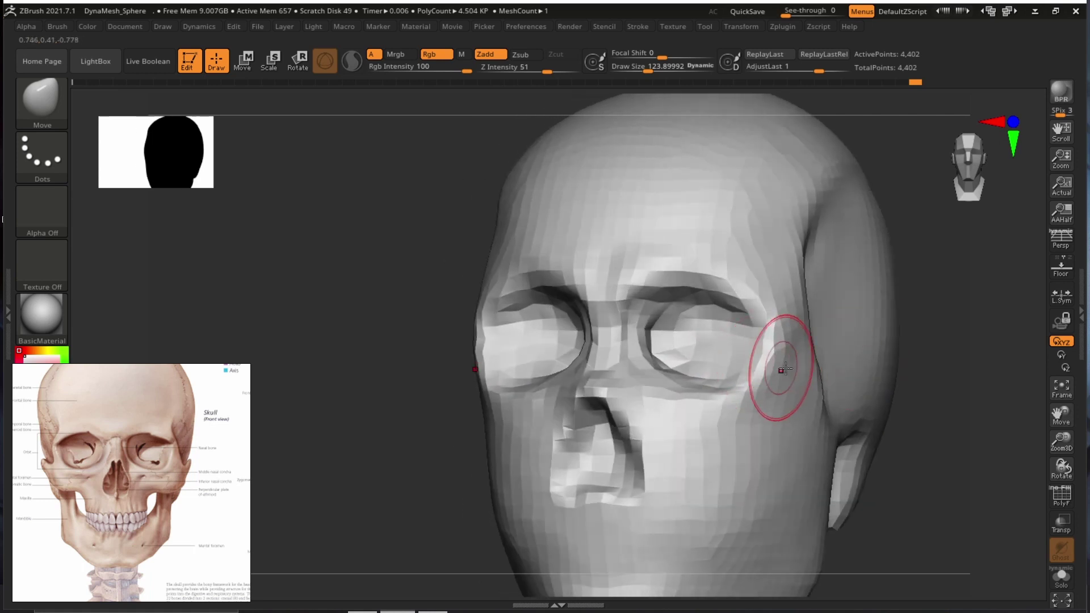
right_click_drag(973, 333, 766, 389)
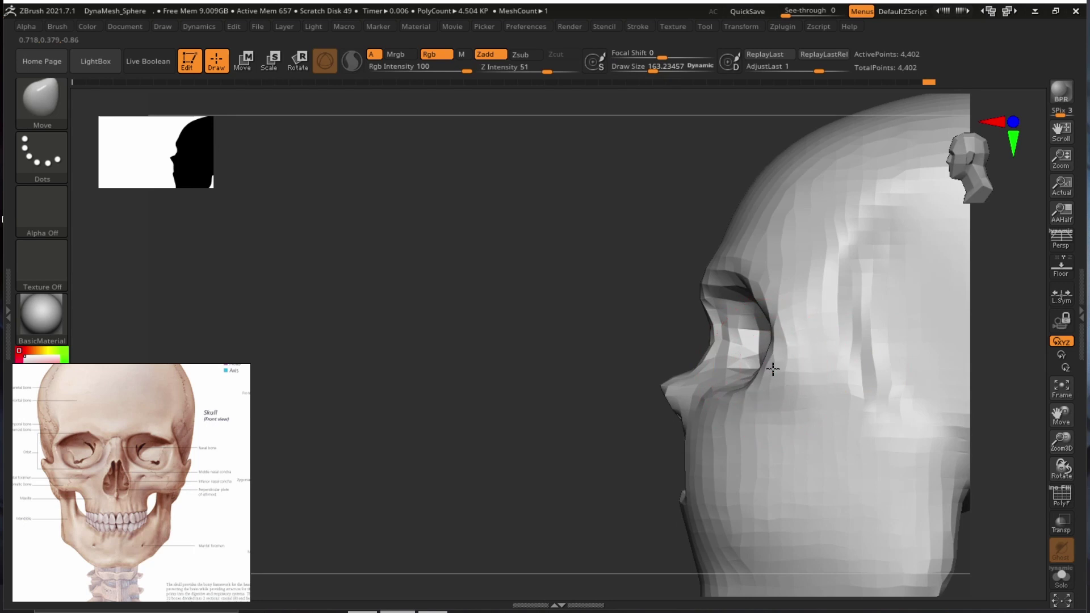
left_click_drag(773, 369, 782, 374)
left_click_drag(509, 359, 591, 364, "shift")
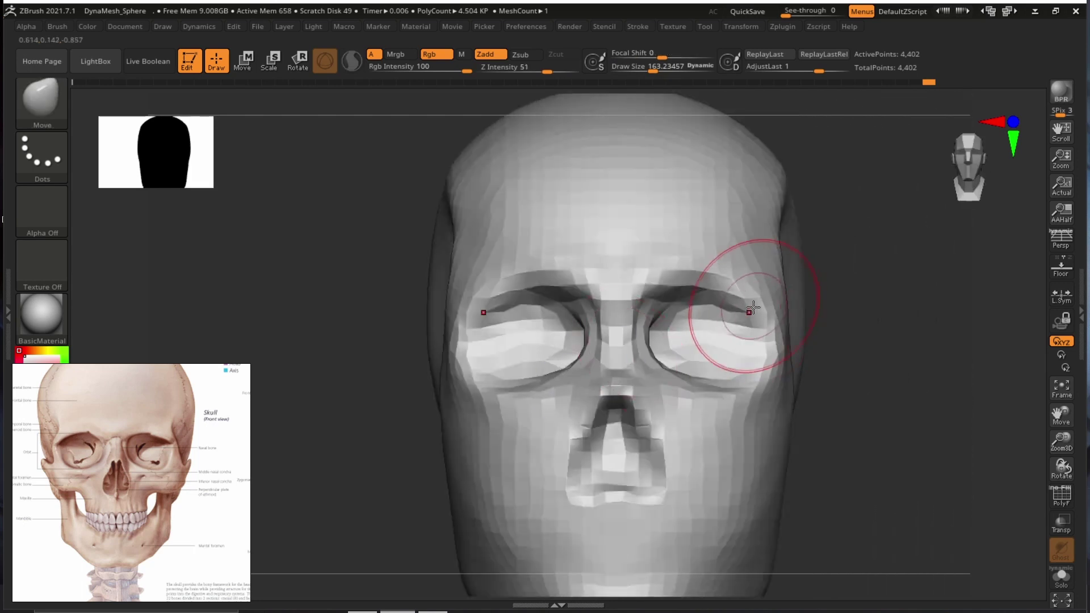
left_click_drag(780, 356, 773, 356)
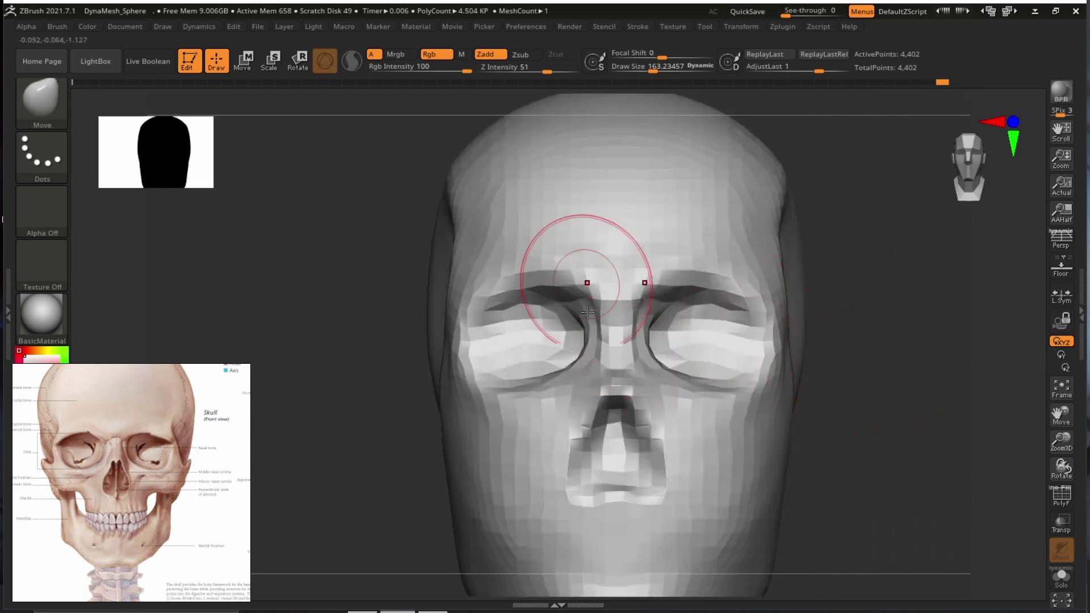
mouse_move(926, 360)
right_mouse_down("ctrl")
mouse_move(854, 341)
mouse_move(942, 364)
right_mouse_up("ctrl")
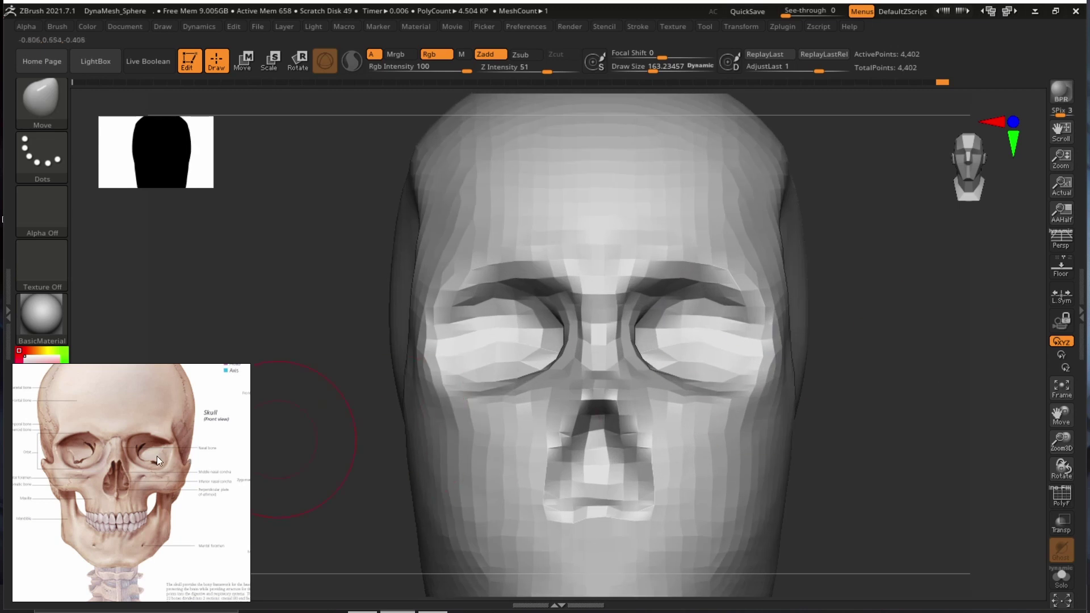
Bring up the side-view skull in the reference image and compare its eye socket and nasal profile with the model's side view.
scroll(158, 458, "down", 4)
middle_click_drag(164, 459, 100, 470)
scroll(233, 476, "up", 5)
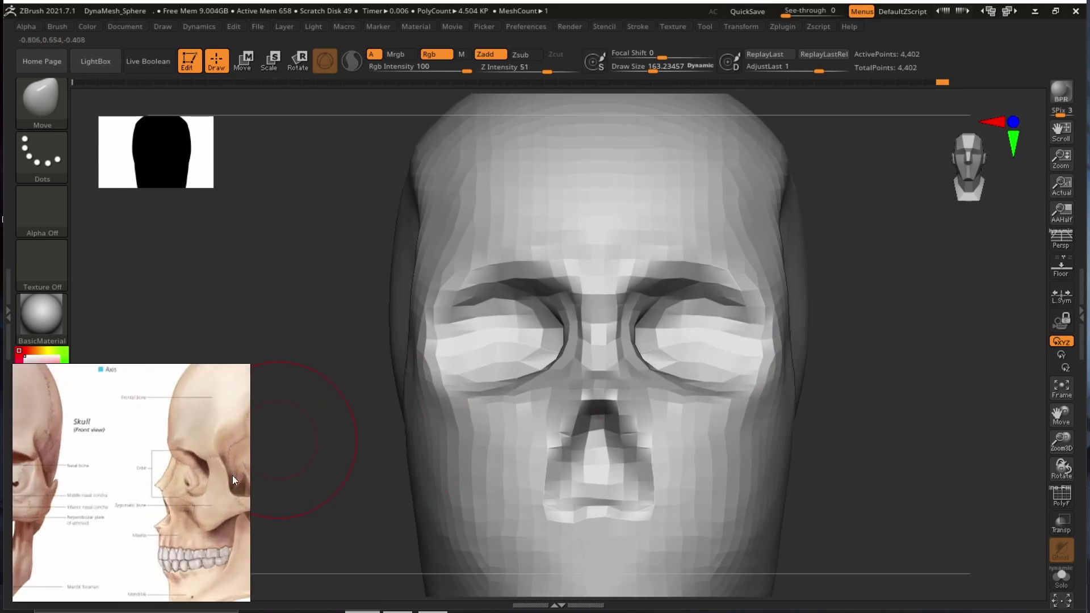
left_click_drag(233, 476, 189, 466)
left_click_drag(895, 324, 514, 319)
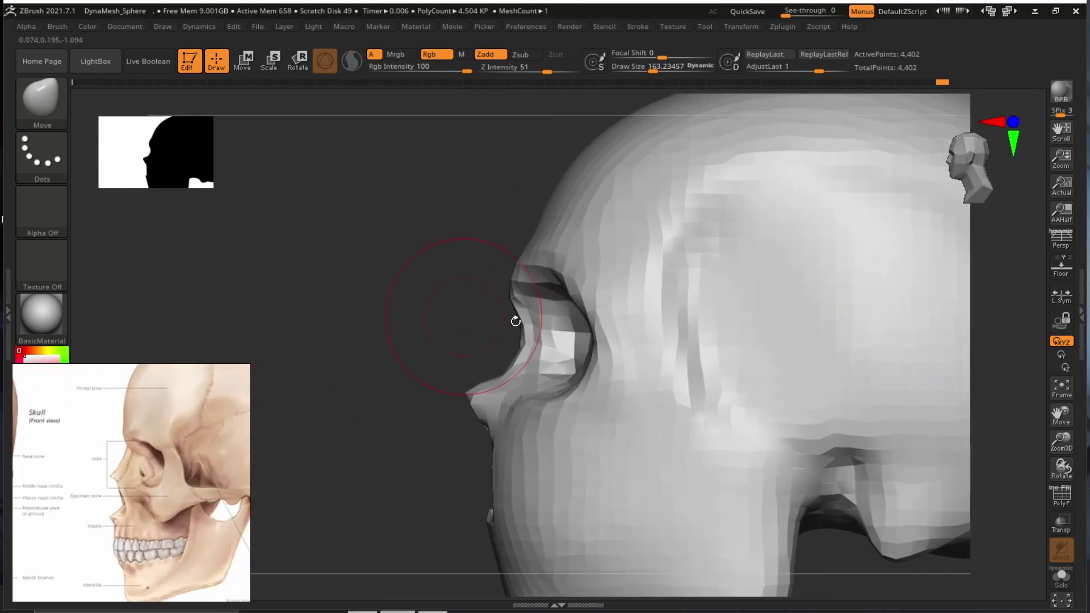
mouse_move(375, 265)
left_mouse_down("alt")
mouse_move(333, 261)
mouse_move(433, 302)
mouse_move(192, 280)
left_mouse_up("alt")
mouse_move(883, 346)
left_mouse_down("alt")
mouse_move(908, 333)
mouse_move(991, 334)
left_mouse_up("alt")
key("ctrl")
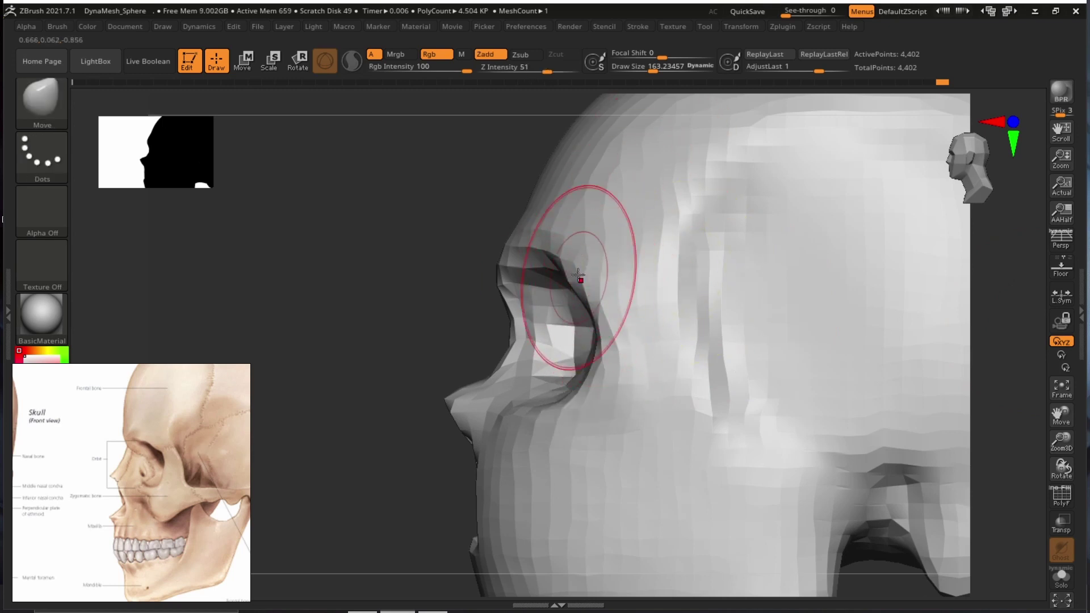
Reshape the eye socket's upper and outer rims in profile with Move, reducing the draw size to about 129 and finally about 77.
key("s")
left_click_drag(554, 347, 550, 348)
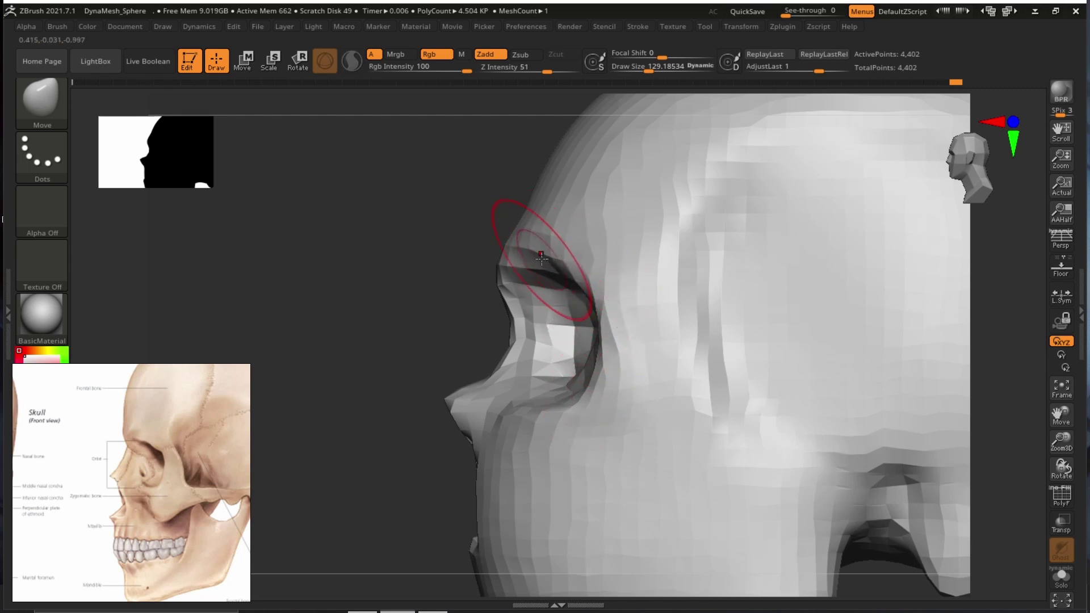
key("s")
mouse_move(606, 336)
left_mouse_down()
mouse_move(593, 336)
mouse_move(604, 337)
left_mouse_up()
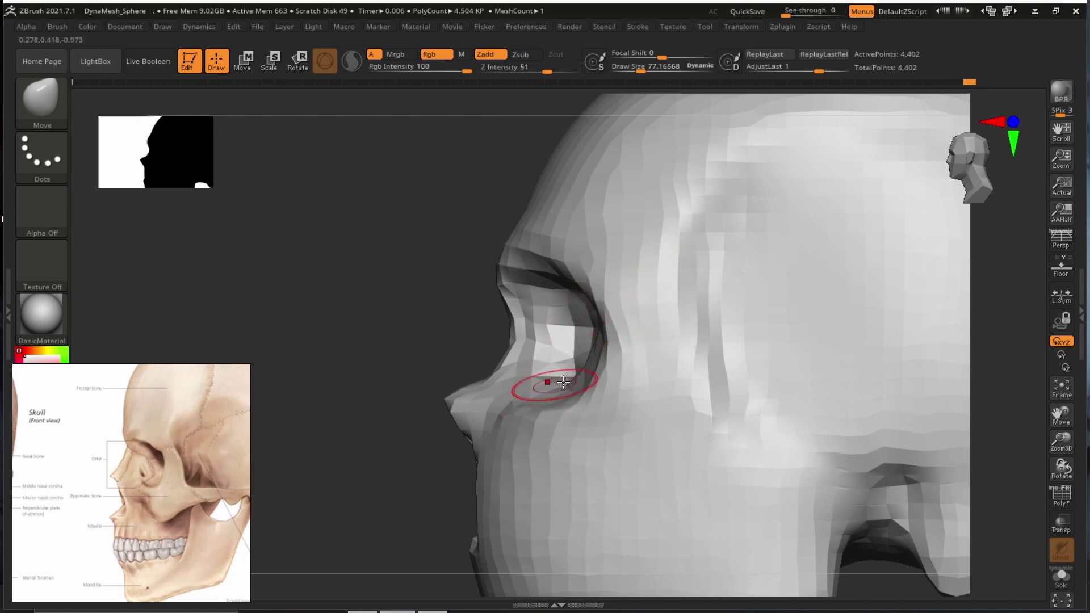
Push the brow back in profile with Move at a draw size of about 114, and refine the nasal bridge at about 90.
key("]")
mouse_move(497, 333)
right_mouse_down("ctrl")
mouse_move(295, 251)
mouse_move(489, 315)
right_mouse_up("ctrl")
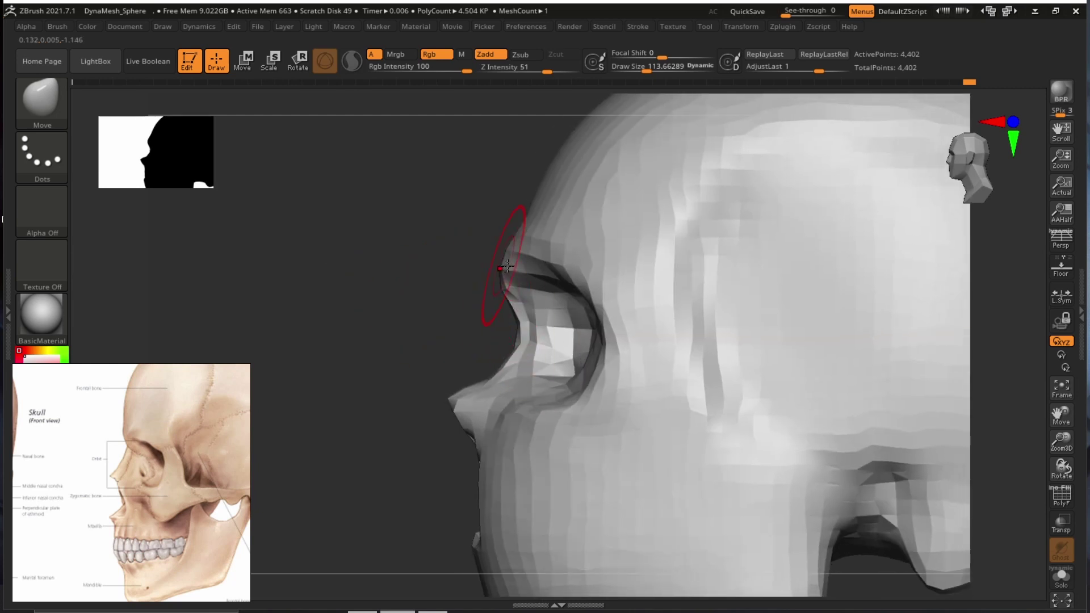
left_click_drag(507, 265, 510, 284)
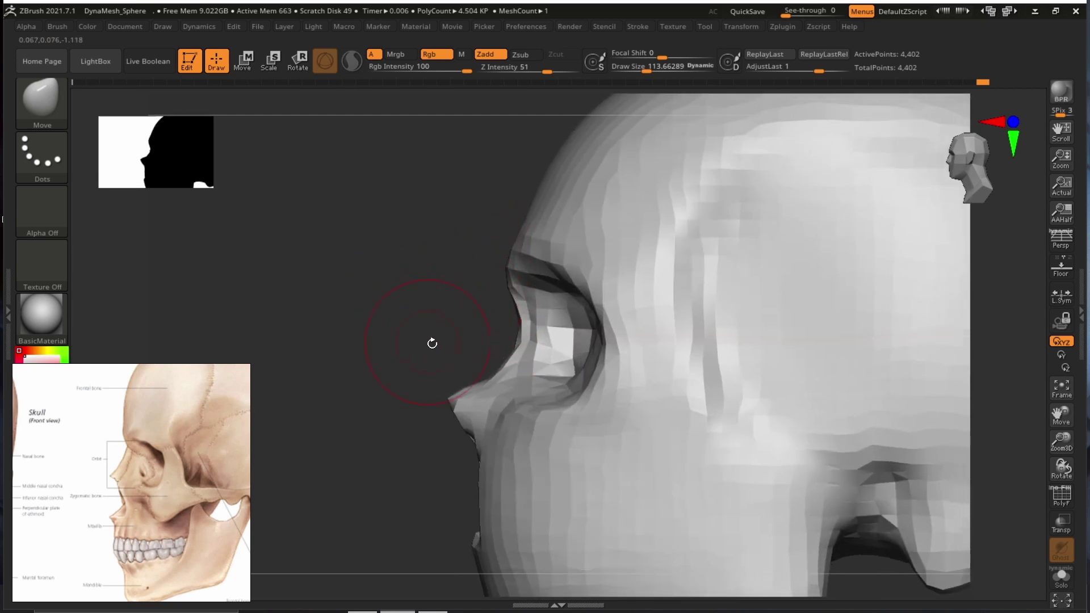
key("s")
left_click_drag(468, 375, 452, 375)
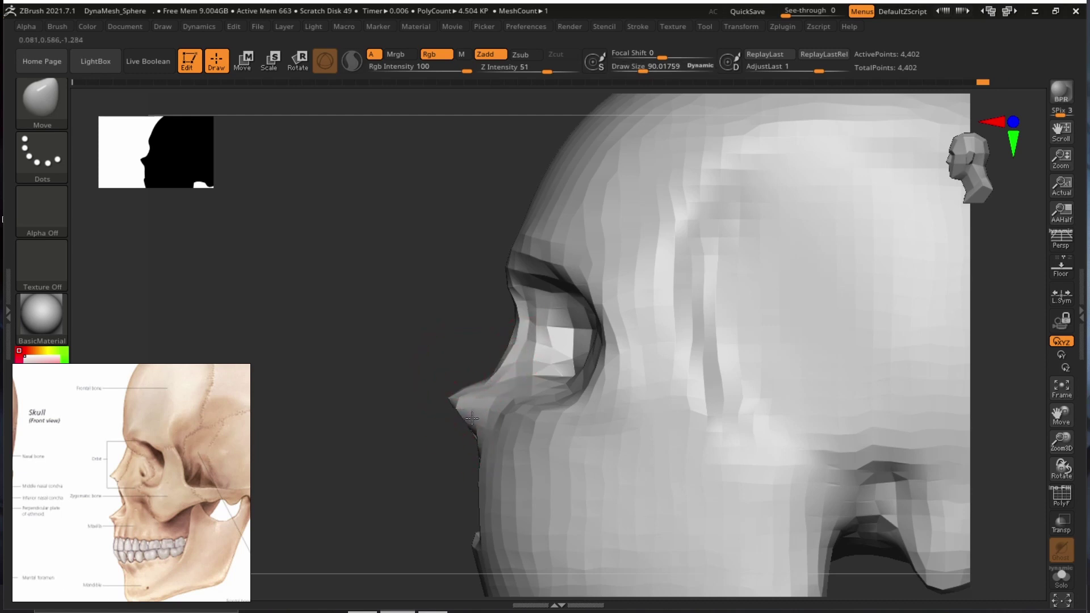
Set the draw size to about 81, push the side edges of the nasal opening back in profile with Move, and smooth the surrounding surface.
left_click_drag(428, 359, 456, 295, "alt")
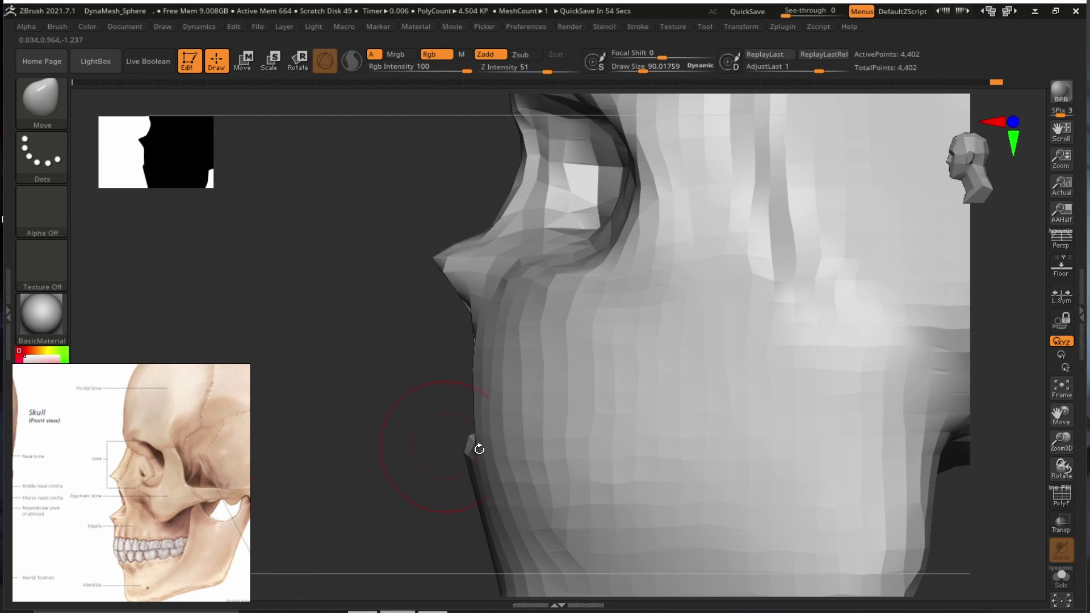
key("s")
left_click_drag(462, 407, 456, 408)
left_click_drag(431, 424, 487, 413)
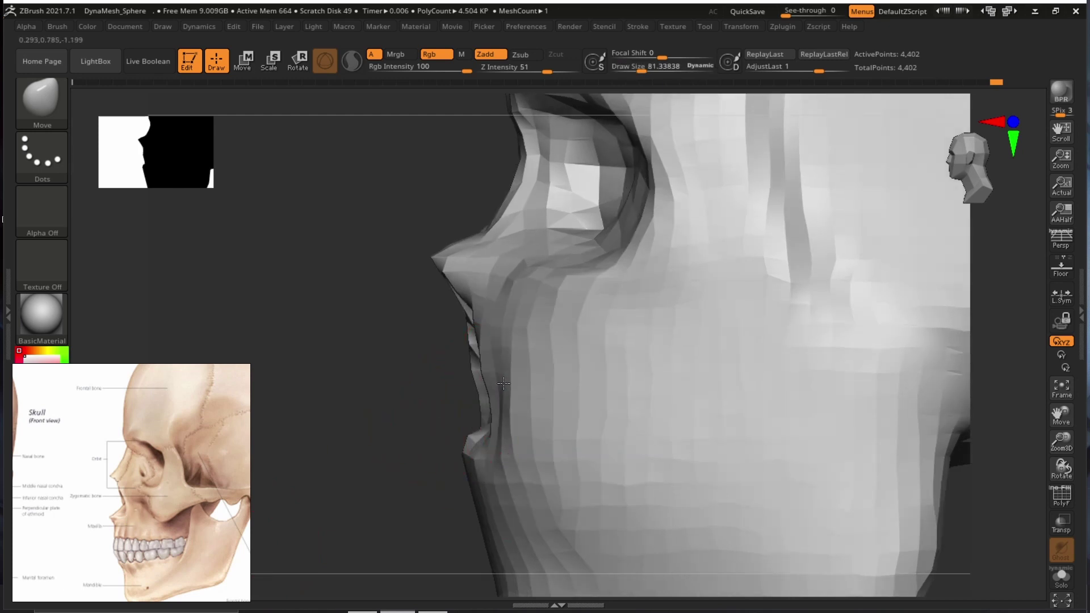
key("shift")
left_click_drag(499, 388, 495, 413, "shift")
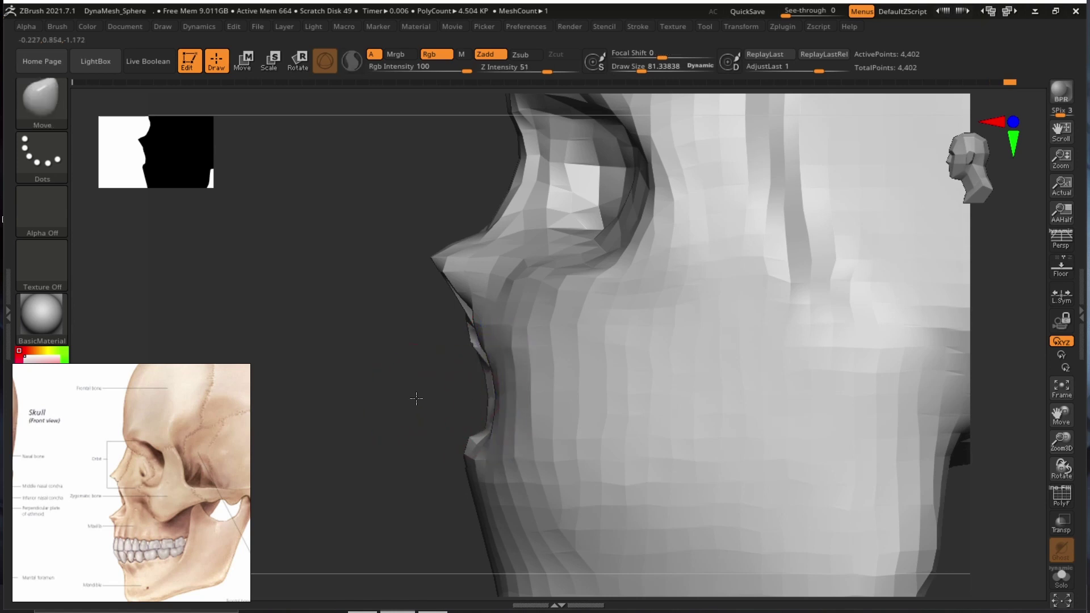
left_click_drag(418, 397, 392, 407)
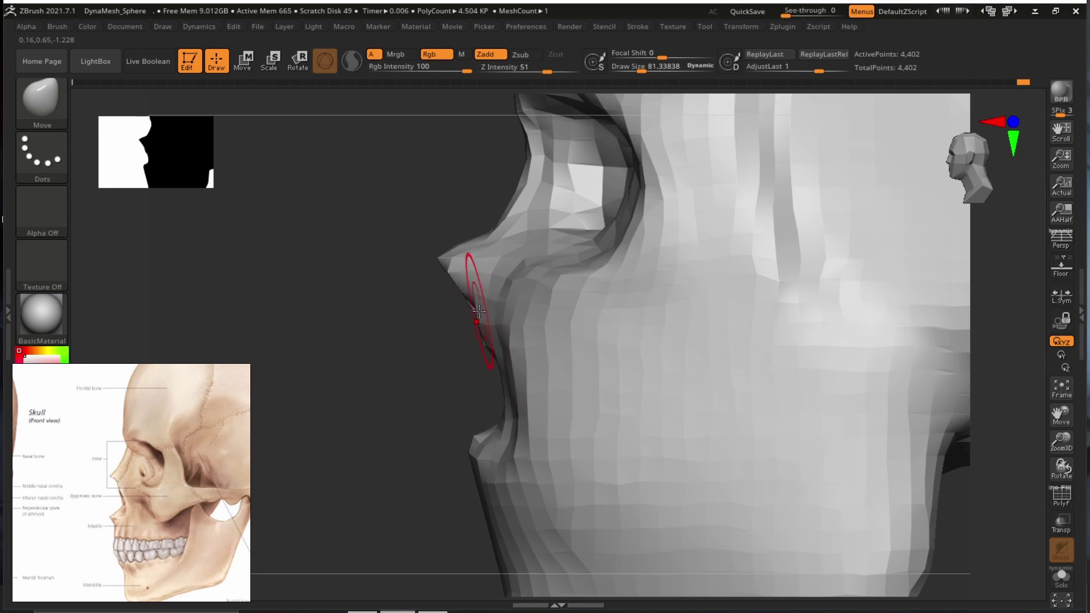
left_click_drag(426, 421, 523, 396)
left_click_drag(606, 379, 705, 346, "alt")
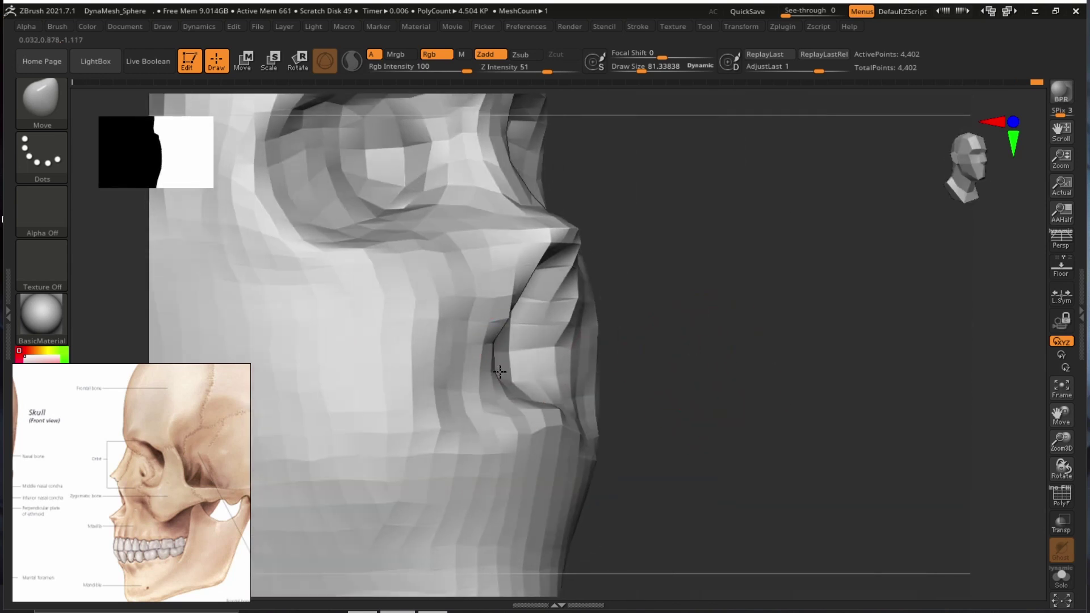
right_click_drag(500, 372, 931, 318)
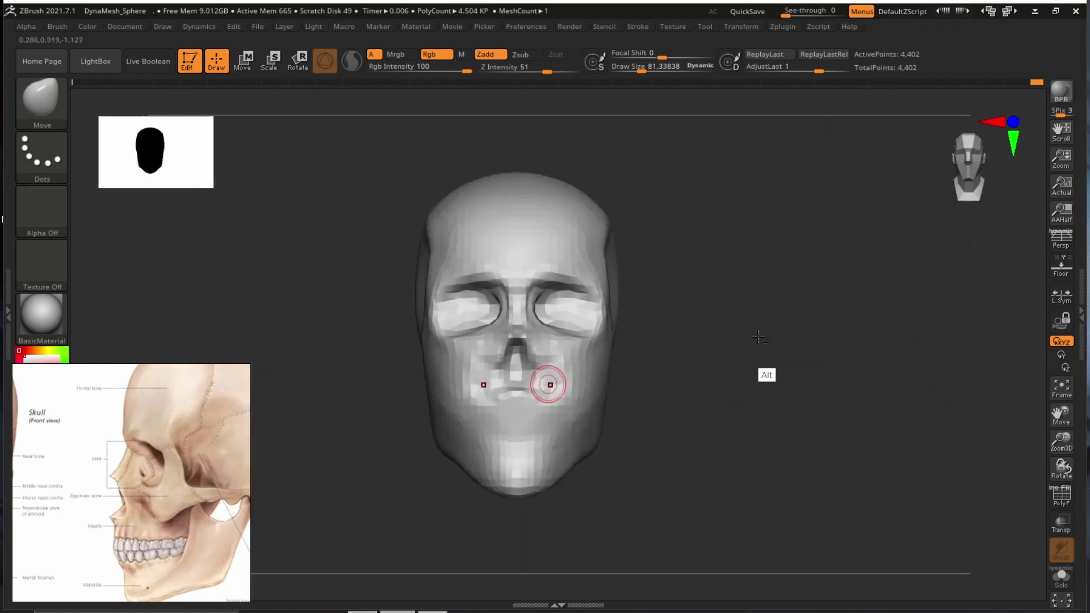
Set the draw size to about 114, reshape the maxilla beside the lower nasal opening with Move, and smooth it.
mouse_move(758, 337)
right_mouse_down("alt")
mouse_move(925, 333)
mouse_move(888, 343)
mouse_move(931, 329)
mouse_move(824, 385)
mouse_move(704, 417)
right_mouse_up("alt")
key("s")
left_click_drag(482, 456, 487, 457)
right_click_drag(769, 416, 704, 423)
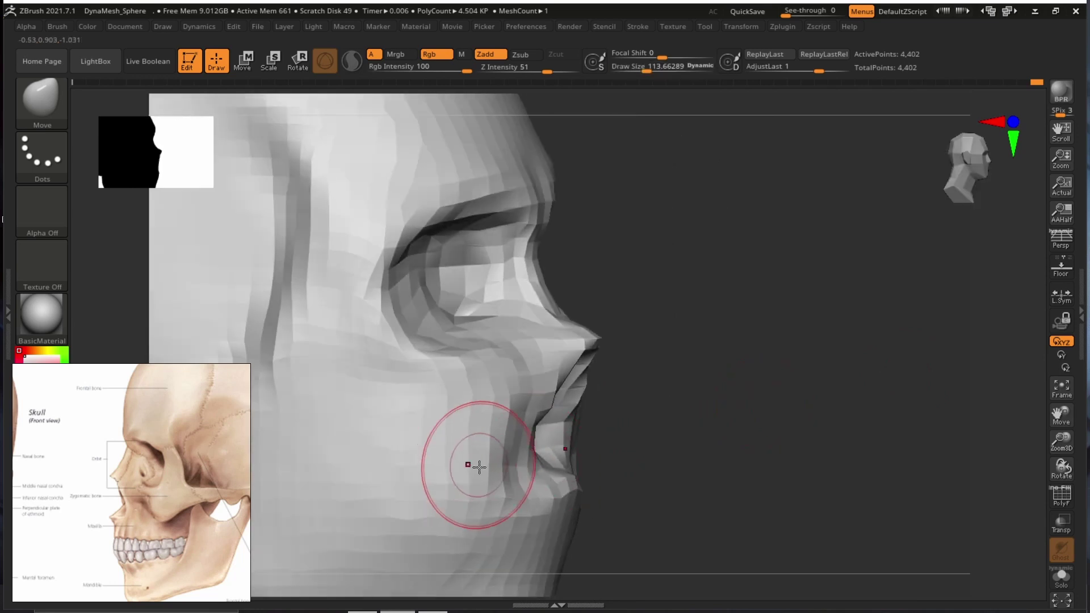
left_click_drag(492, 467, 479, 482)
mouse_move(513, 420)
left_mouse_down()
mouse_move(503, 412)
mouse_move(486, 445)
mouse_move(505, 471)
left_mouse_up()
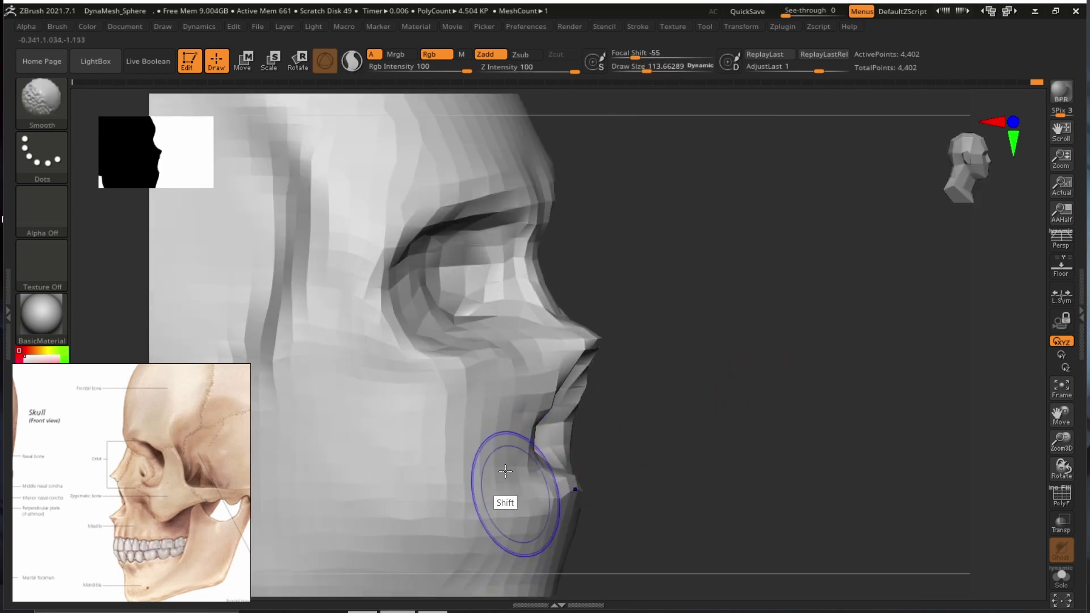
Set the draw size to about 90 and pull the nasal spine at the base of the nasal opening forward into a point.
mouse_move(826, 423)
right_mouse_down()
mouse_move(847, 421)
mouse_move(781, 411)
mouse_move(840, 380)
right_mouse_up()
mouse_move(725, 441)
right_mouse_down("alt")
mouse_move(814, 398)
mouse_move(749, 440)
right_mouse_up("alt")
key("s")
left_click_drag(741, 446, 737, 446)
right_click_drag(739, 436, 710, 462, "alt")
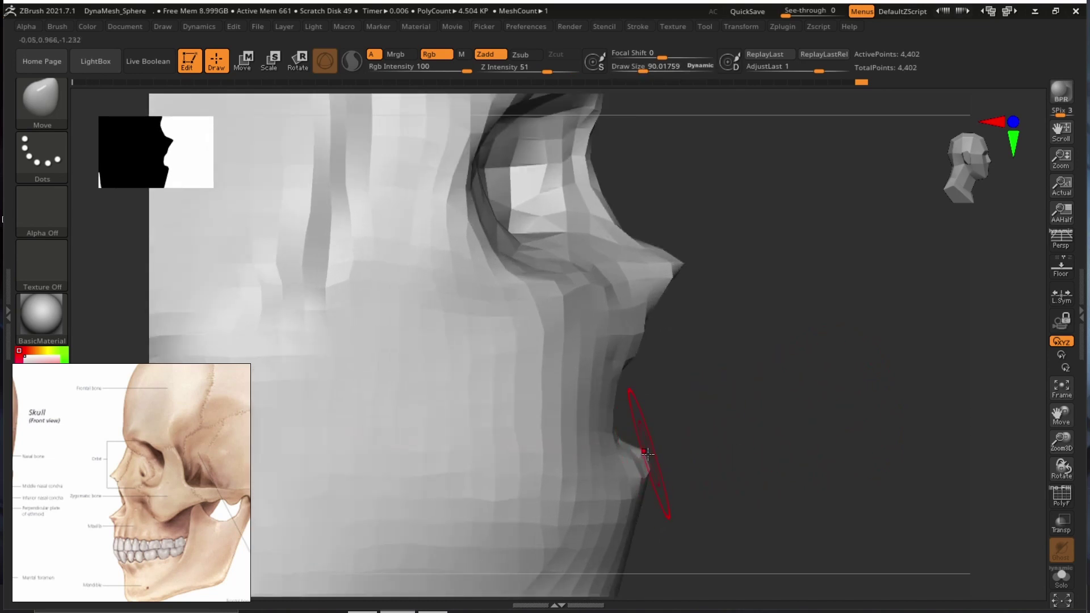
left_click_drag(647, 453, 655, 474)
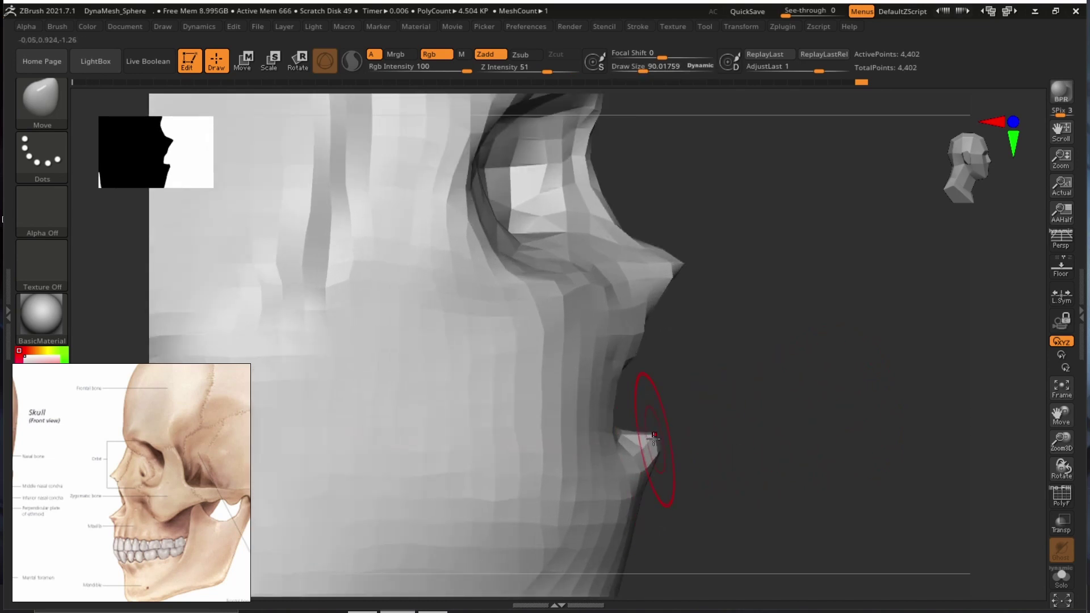
right_click_drag(718, 407, 811, 409, "alt")
right_click_drag(903, 426, 857, 471, "alt")
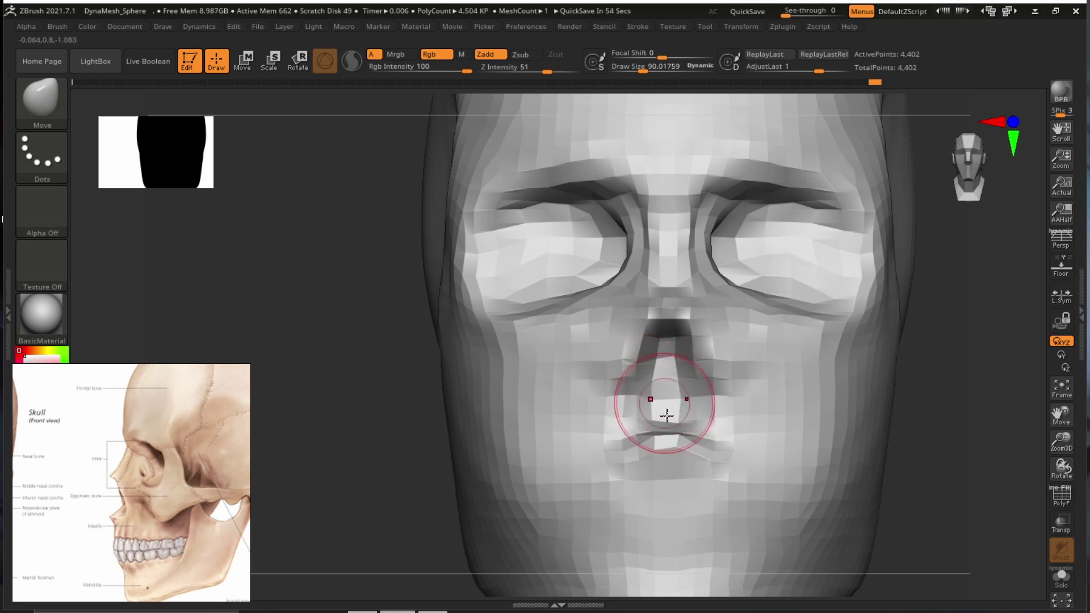
Set the draw size to about 65 and refine the lower edge of the nasal opening from the front with Move.
right_click_drag(682, 446, 728, 442, "ctrl")
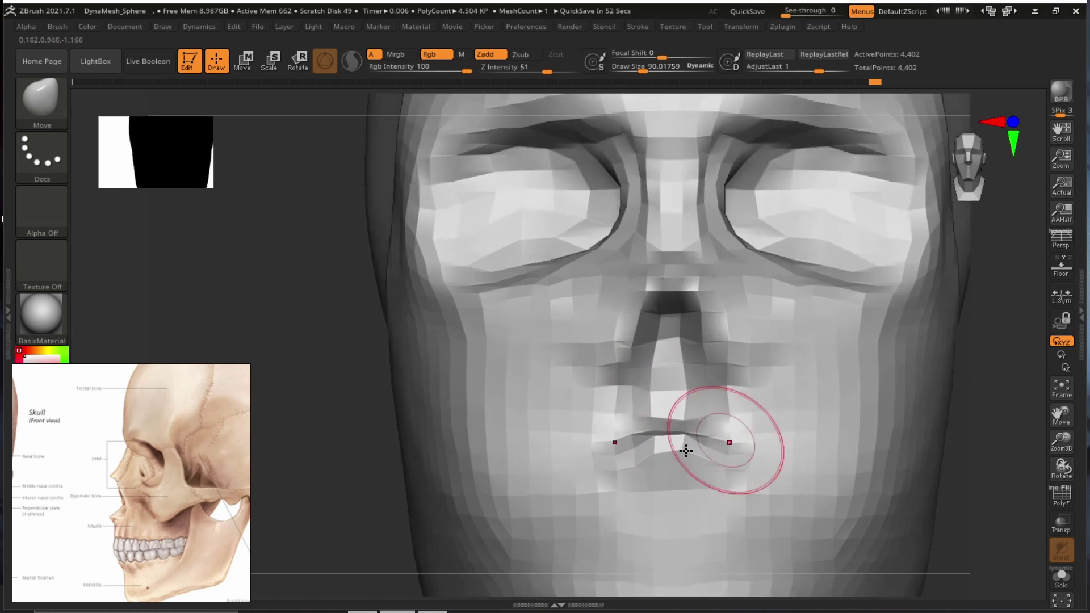
key("s")
left_click_drag(677, 443, 722, 463)
left_click_drag(1015, 399, 959, 391, "alt")
left_click_drag(841, 412, 851, 476, "alt")
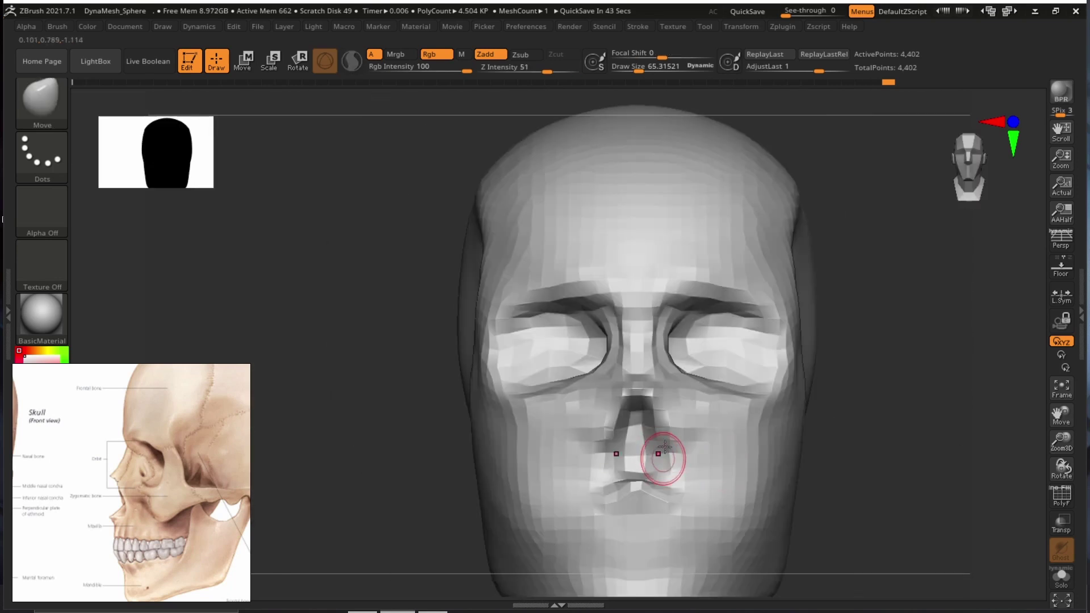
Switch to the ClayBuildup brush and carve the inner sides of the nasal opening deeper at a draw size of about 65.
key("b")
key("c")
key("b")
left_click_drag(905, 417, 980, 406, "alt")
mouse_move(659, 442)
left_mouse_down()
mouse_move(674, 487)
mouse_move(662, 503)
mouse_move(670, 442)
mouse_move(647, 437)
mouse_move(638, 419)
left_mouse_up()
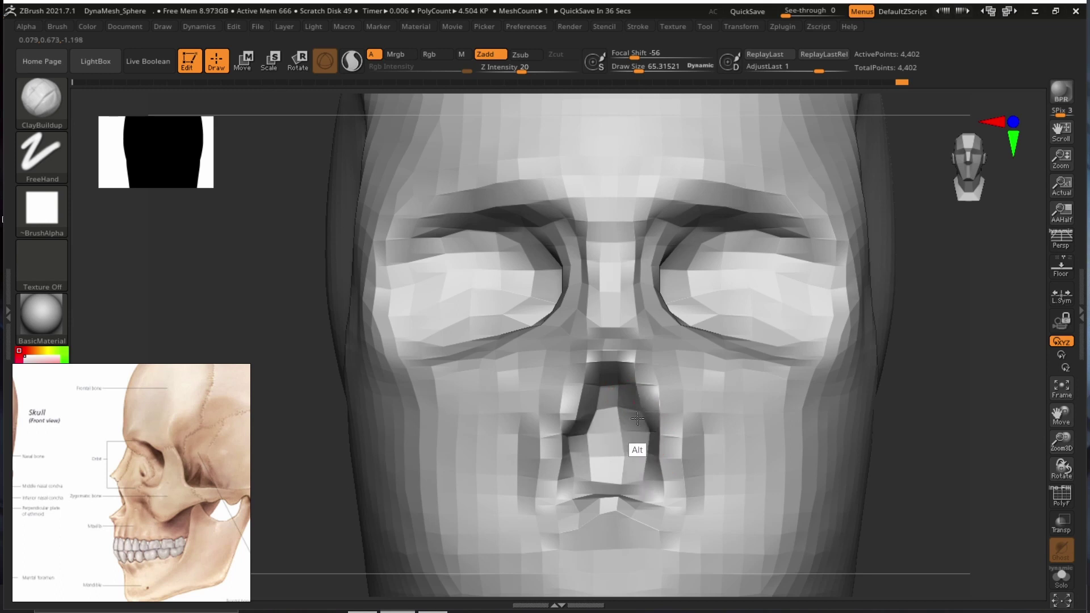